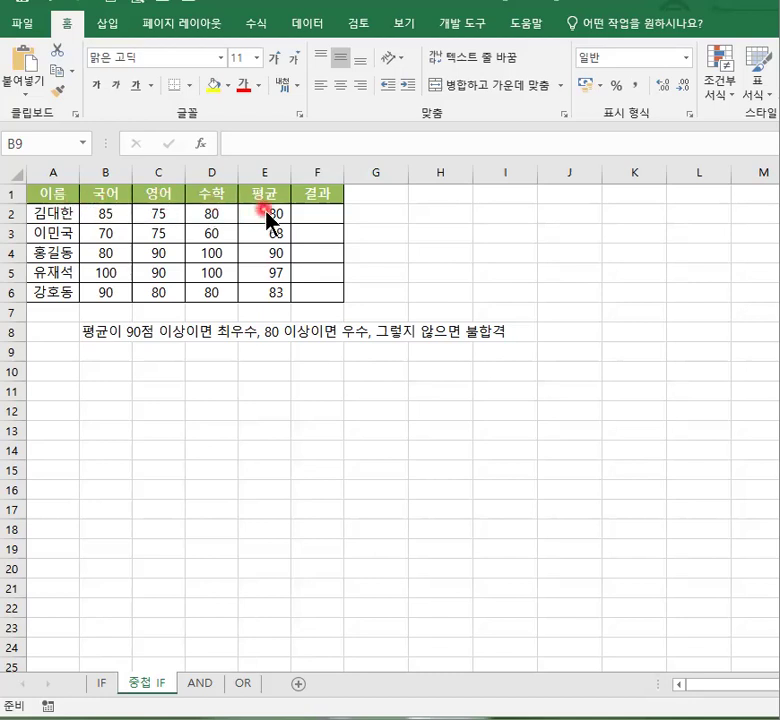
Start an IF formula in F2 with the logical test E2>=90.
{"action": "left_click", "coordinate": [318, 211]}
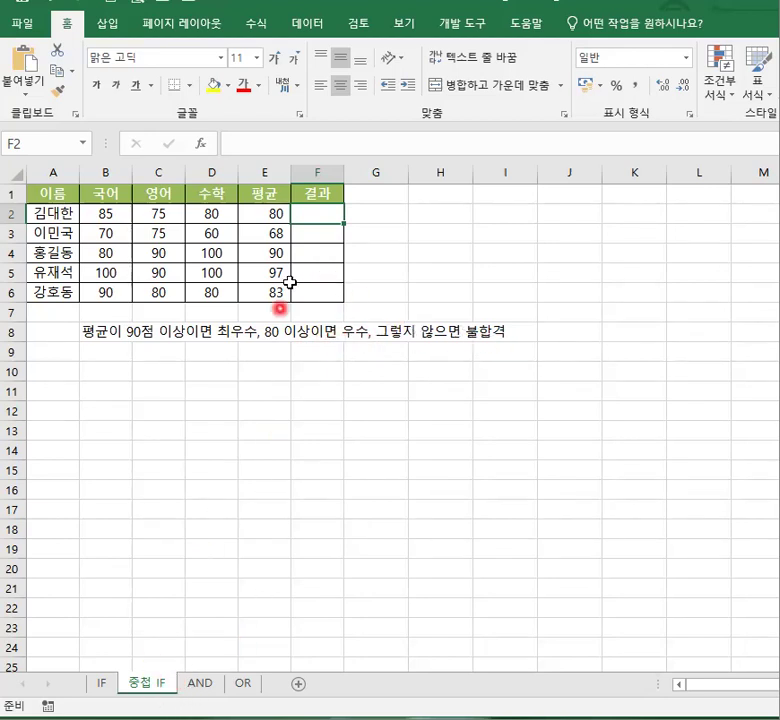
{"action": "left_click", "coordinate": [311, 216]}
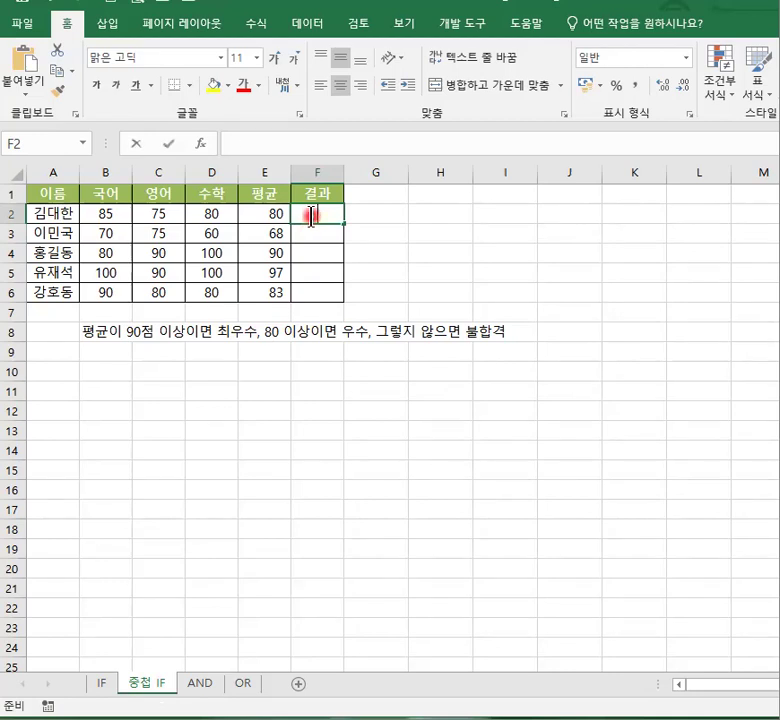
{"action": "type", "text": "="}
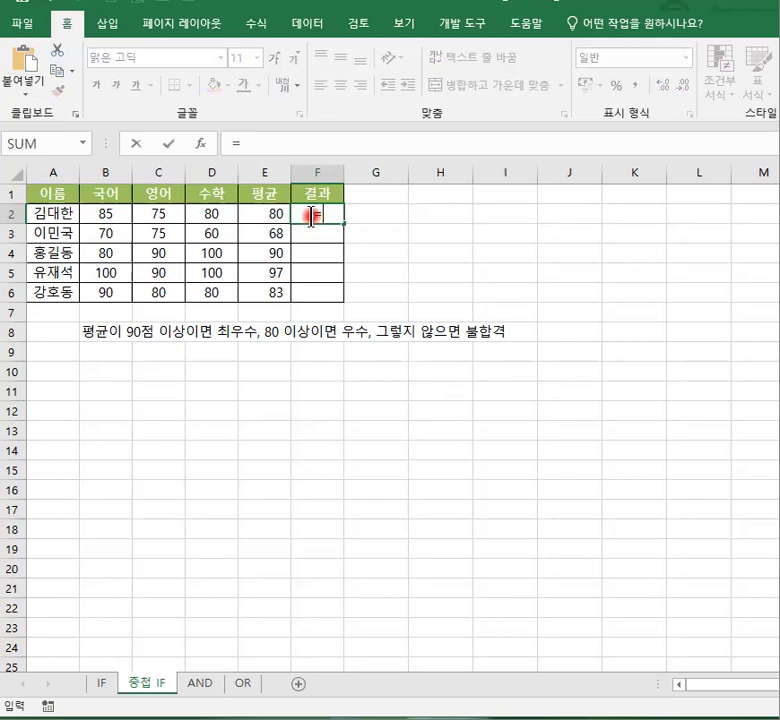
{"action": "type", "text": "IF"}
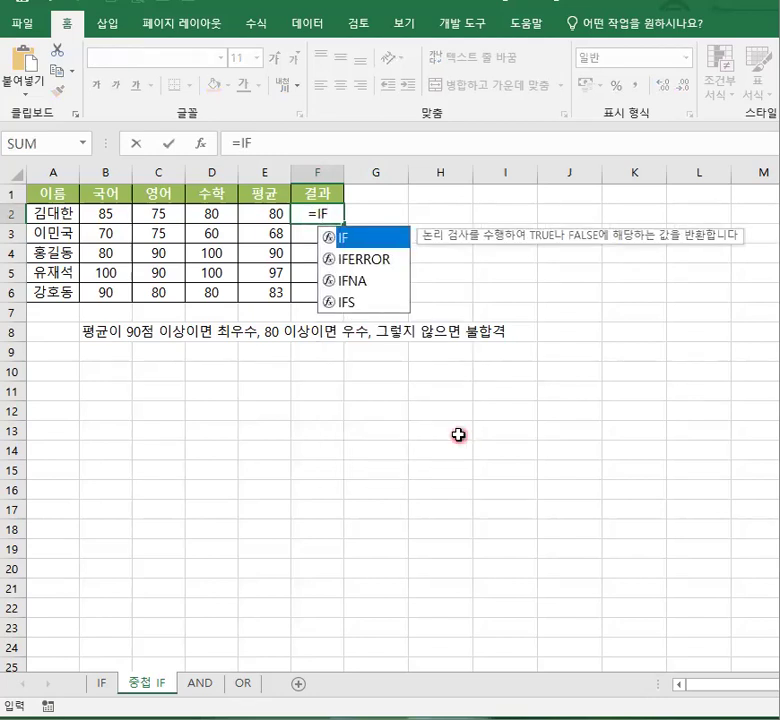
{"action": "type", "text": "("}
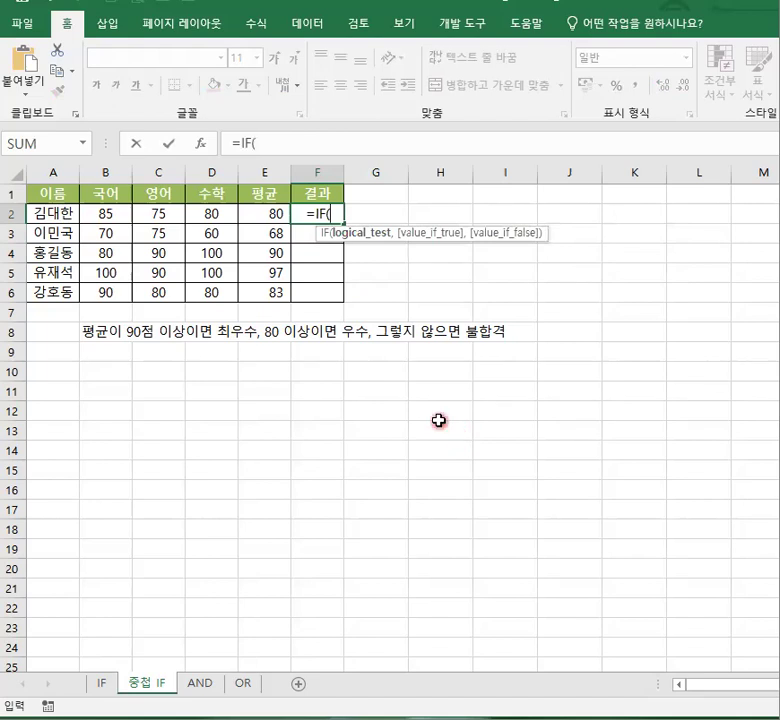
{"action": "left_click", "coordinate": [266, 216]}
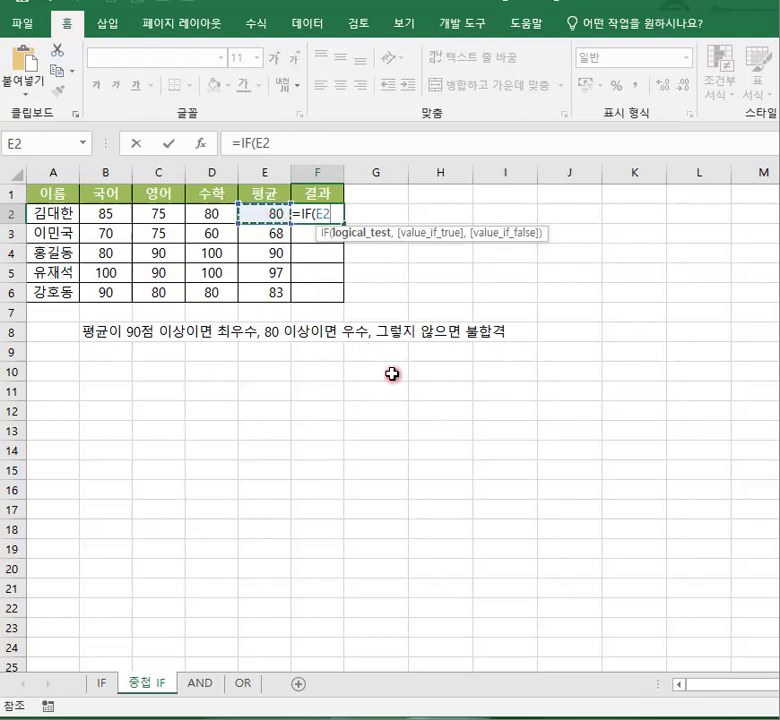
{"action": "type", "text": ">"}
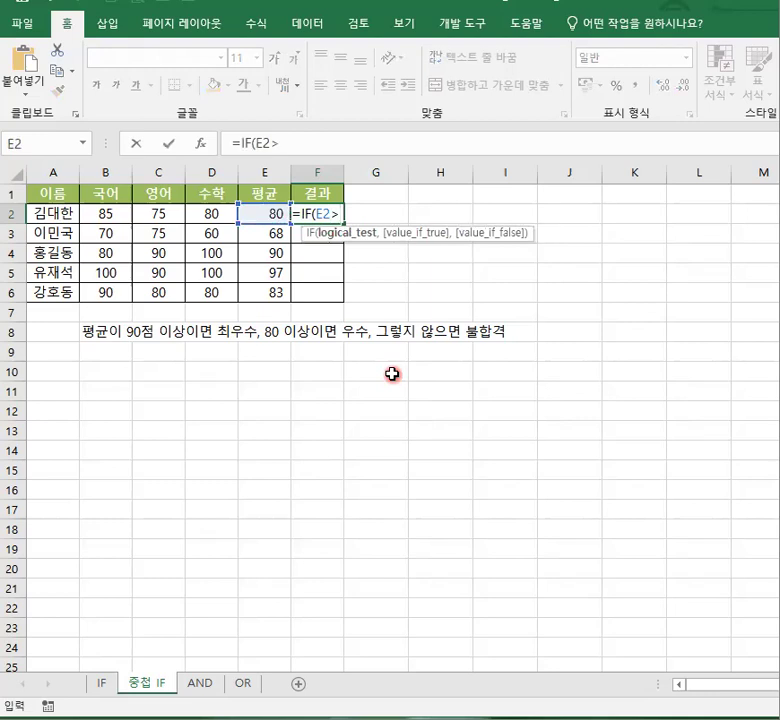
{"action": "type", "text": "="}
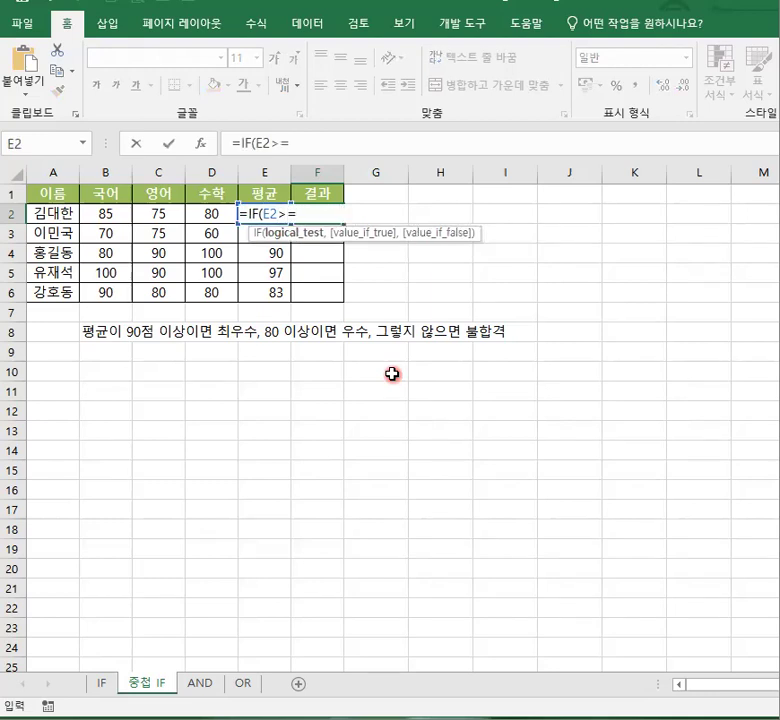
{"action": "type", "text": "90"}
{"action": "type", "text": ","}
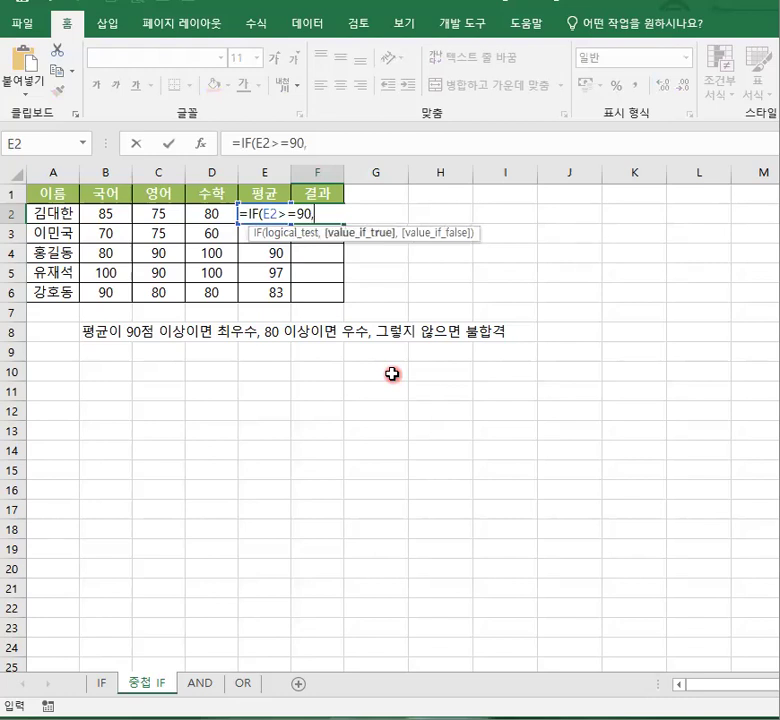
Add "최우수" as the value if true in the F2 formula, followed by a comma.
{"action": "type", "text": "\""}
{"action": "type", "text": "초"}
{"action": "type", "text": "우수"}
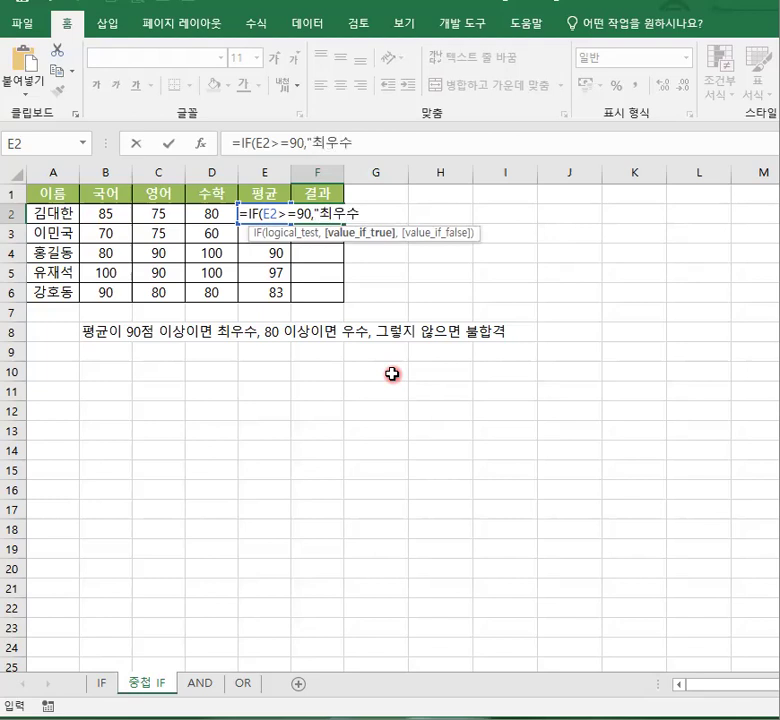
{"action": "type", "text": "\""}
{"action": "type", "text": ","}
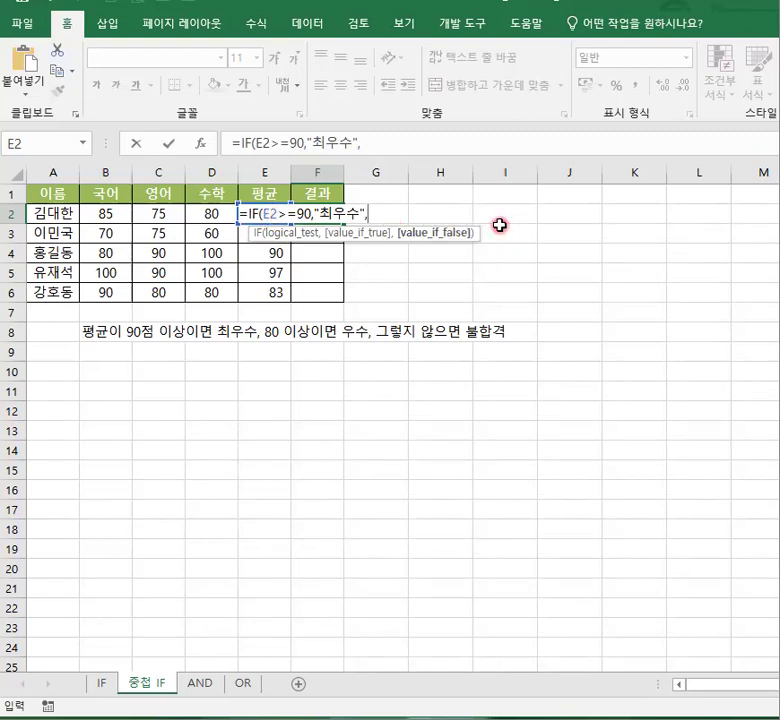
Add the second condition E2>=80 with the result "우수" to the F2 formula.
{"action": "type", "text": "E"}
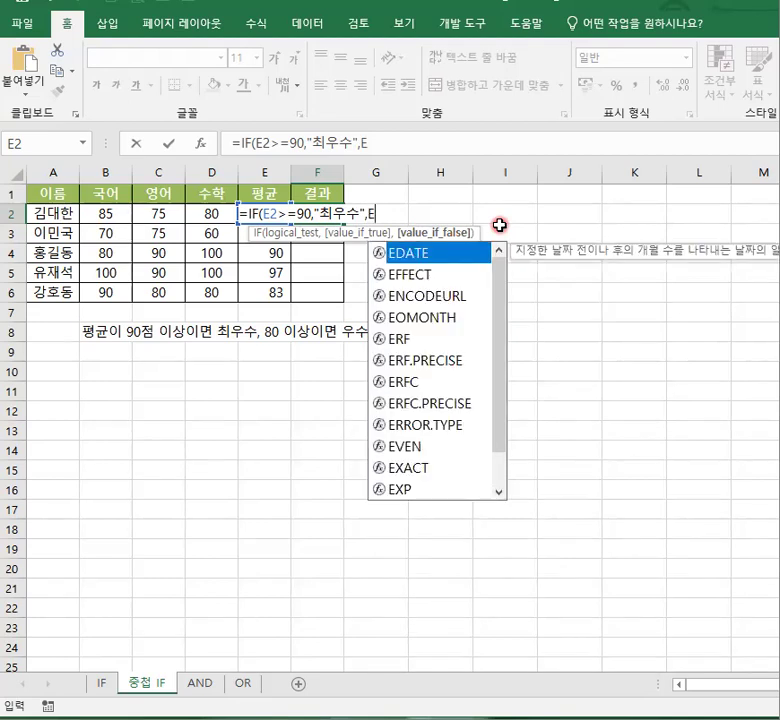
{"action": "type", "text": "2"}
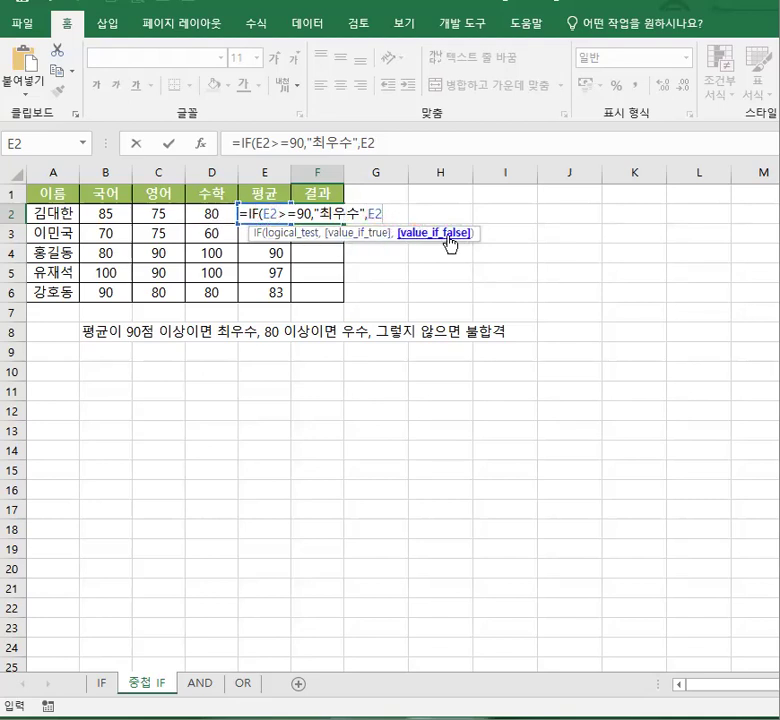
{"action": "type", "text": ">=80,"}
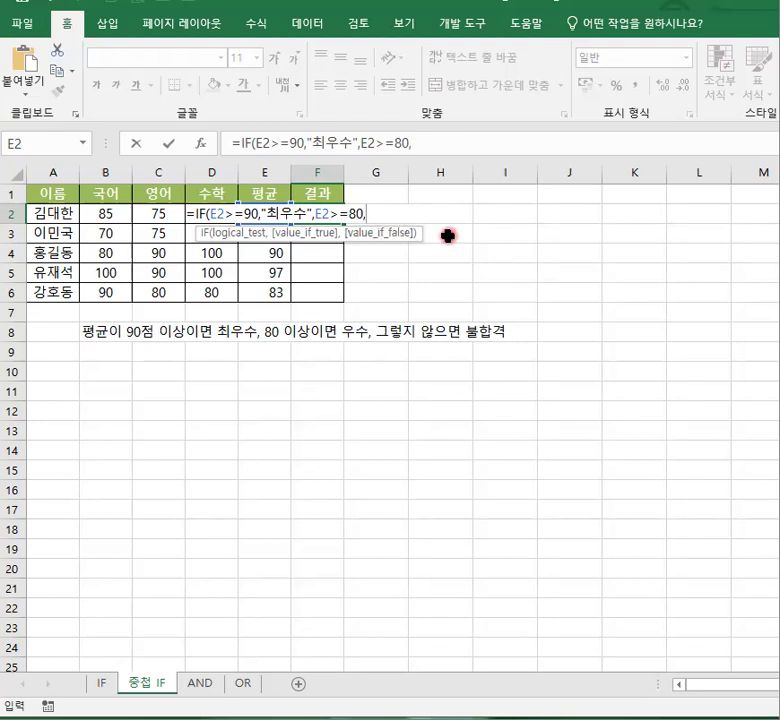
{"action": "type", "text": "\""}
{"action": "type", "text": "ㅇ수"}
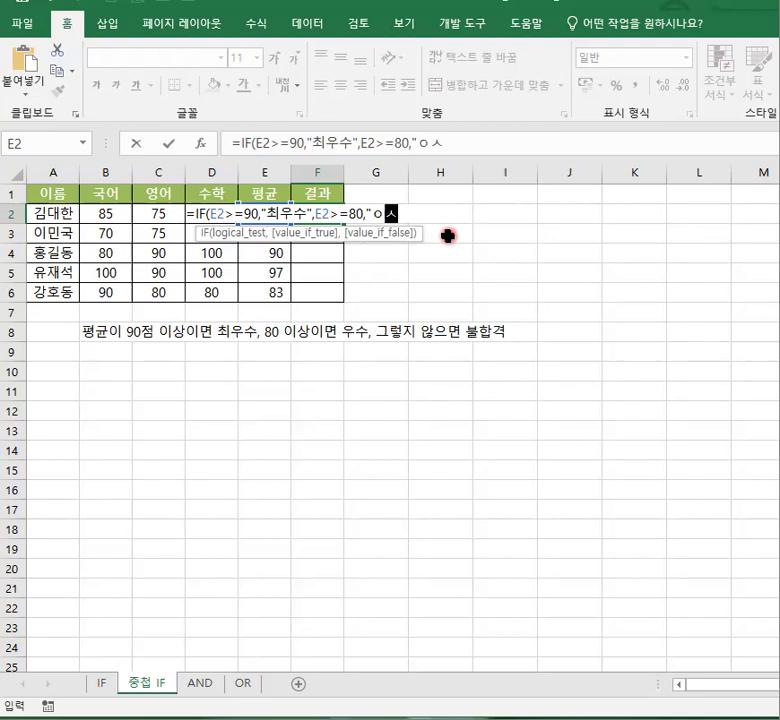
{"action": "key", "text": "BackSpace"}
{"action": "key", "text": "BackSpace"}
{"action": "key", "text": "BackSpace"}
{"action": "type", "text": "우수\""}
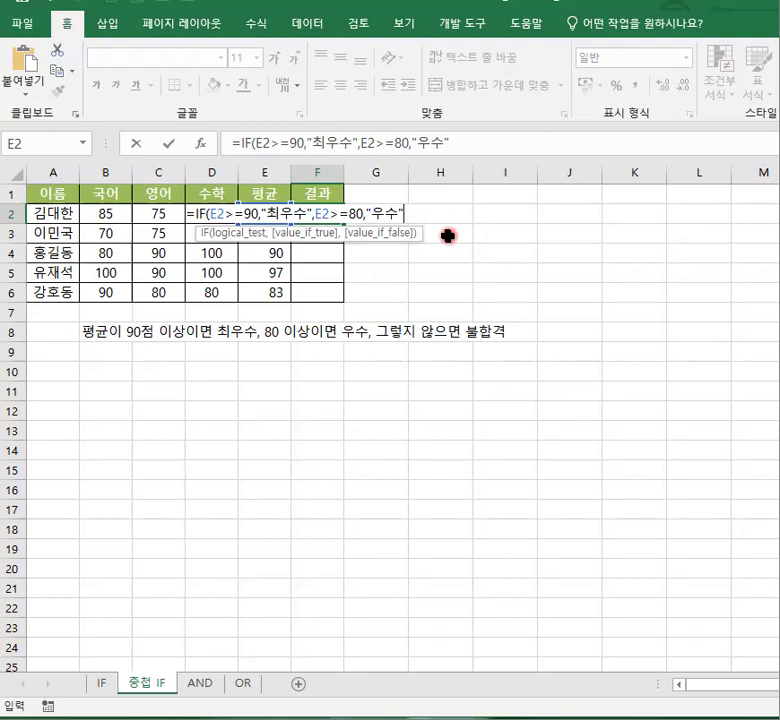
Append "불합격" as the last argument, close the parenthesis and try to commit the F2 formula.
{"action": "type", "text": ","}
{"action": "type", "text": "\""}
{"action": "type", "text": "ㅜㄹ합격"}
{"action": "key", "text": "BackSpace"}
{"action": "key", "text": "BackSpace"}
{"action": "key", "text": "BackSpace"}
{"action": "key", "text": "BackSpace"}
{"action": "key", "text": "BackSpace"}
{"action": "key", "text": "BackSpace"}
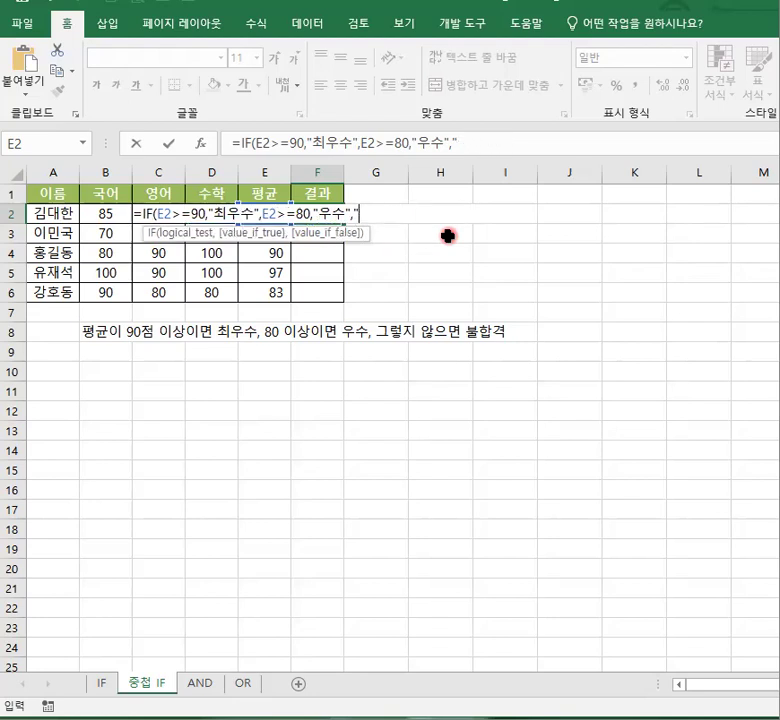
{"action": "type", "text": "불합격"}
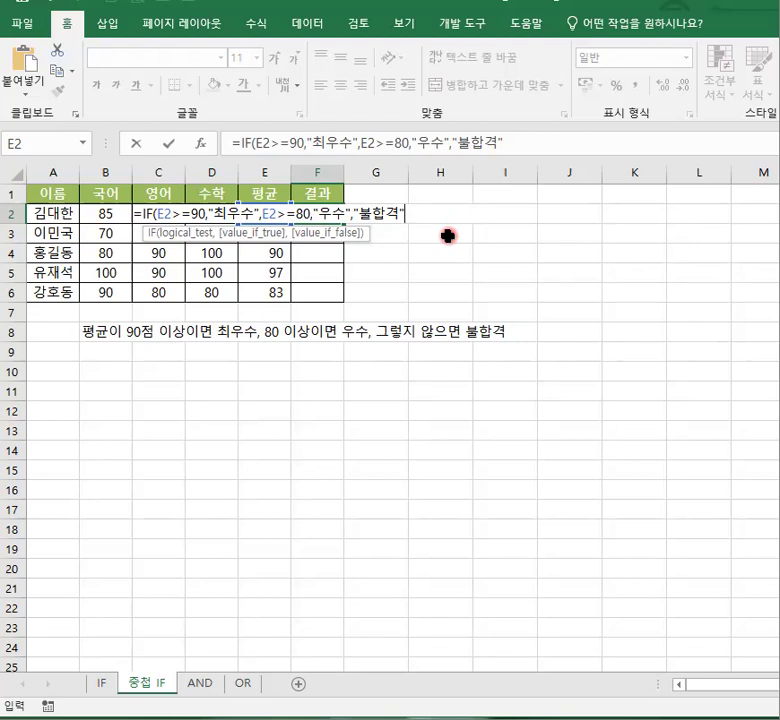
{"action": "type", "text": ")"}
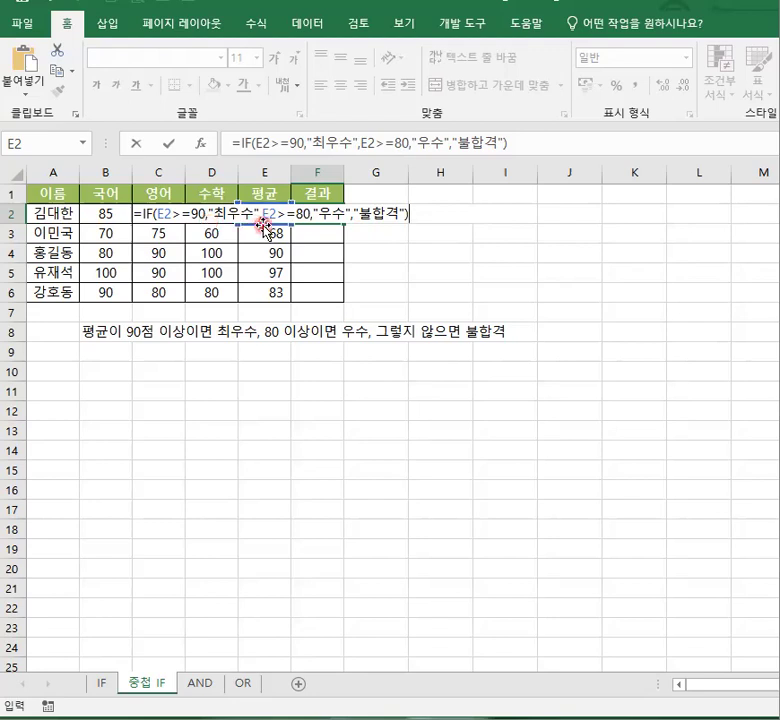
{"action": "left_click", "coordinate": [515, 258]}
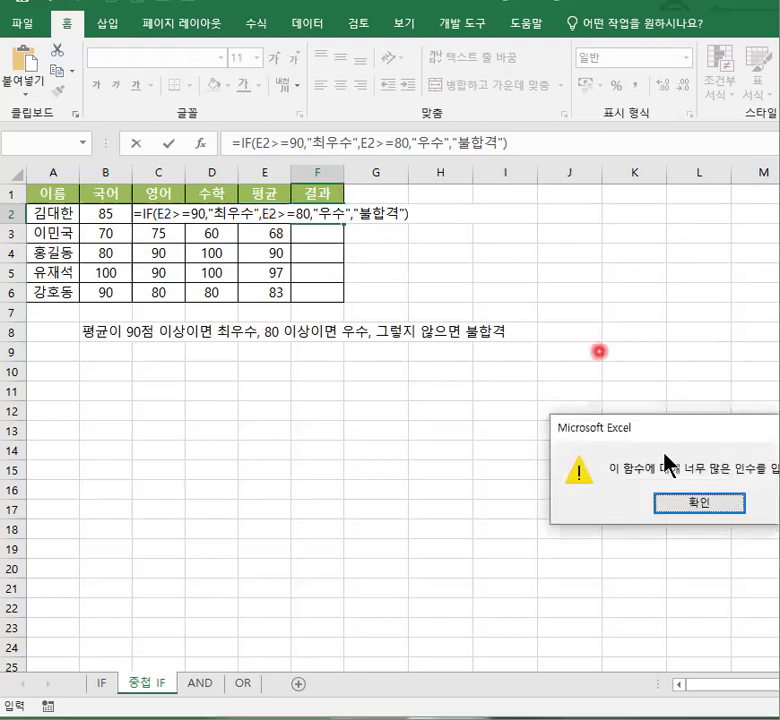
{"action": "left_click", "coordinate": [708, 505]}
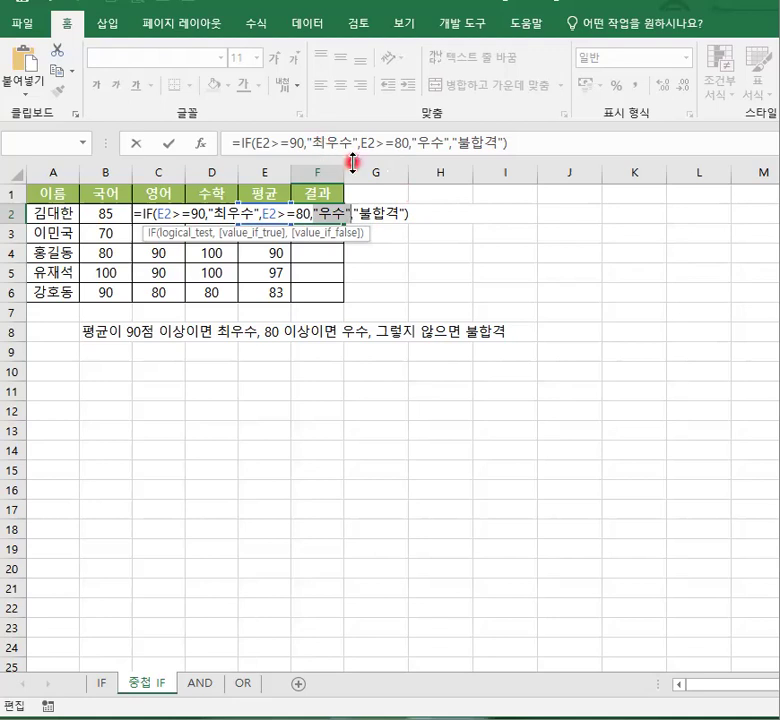
Nest the E2>=80 condition in a second IF, add the extra closing parenthesis and commit =IF(E2>=90,"최우수",IF(E2>=80,"우수","불합격")) in F2.
{"action": "left_click", "coordinate": [360, 145]}
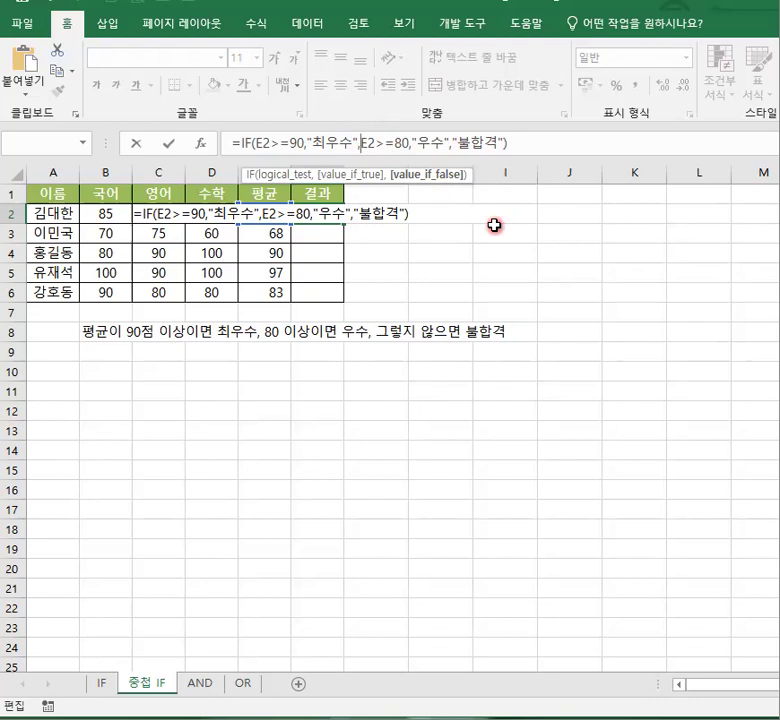
{"action": "type", "text": "IF"}
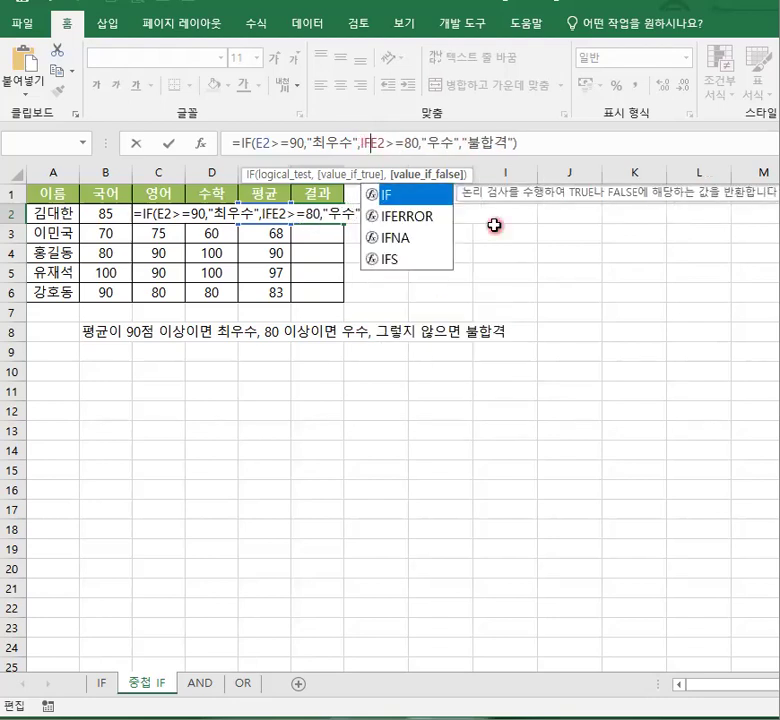
{"action": "type", "text": "("}
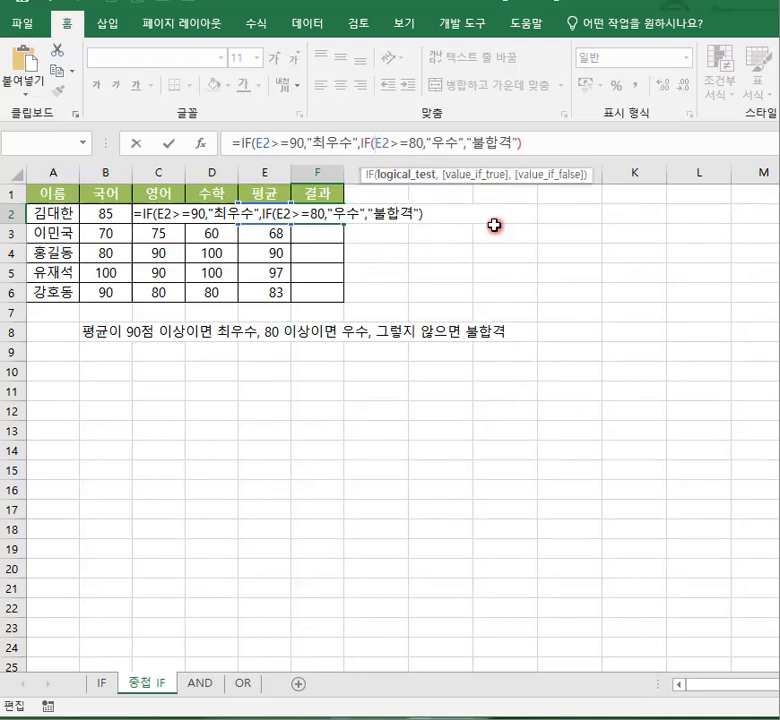
{"action": "left_click", "coordinate": [380, 145]}
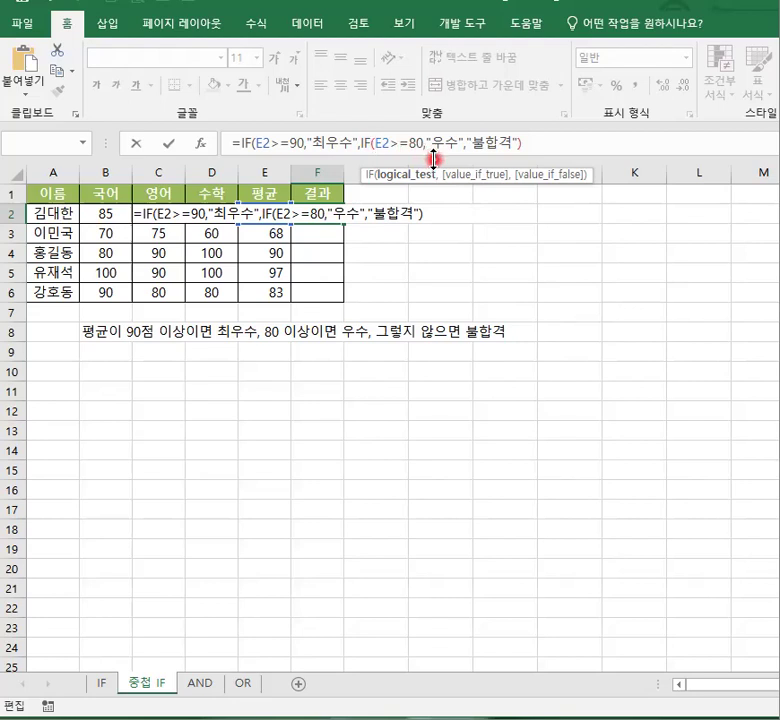
{"action": "left_click", "coordinate": [545, 146]}
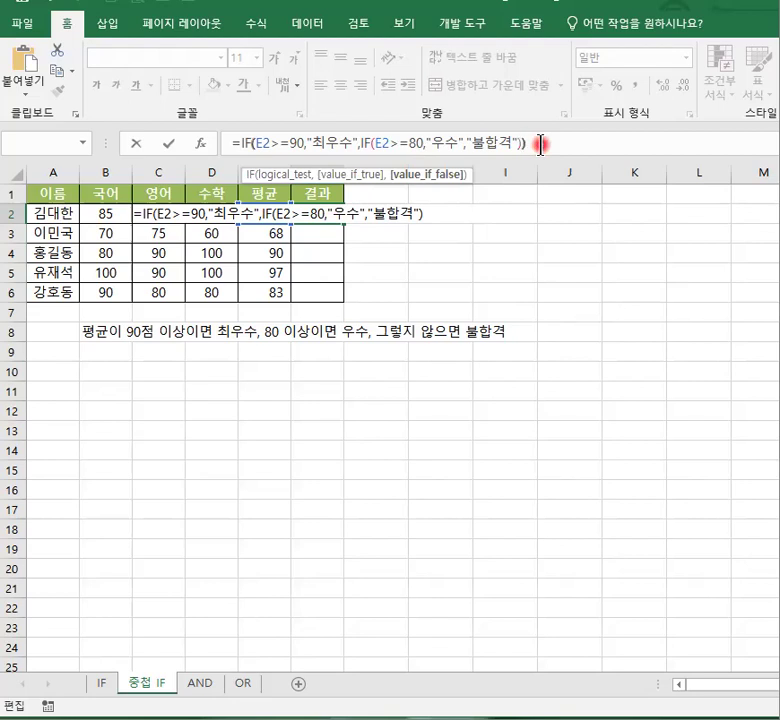
{"action": "type", "text": ")"}
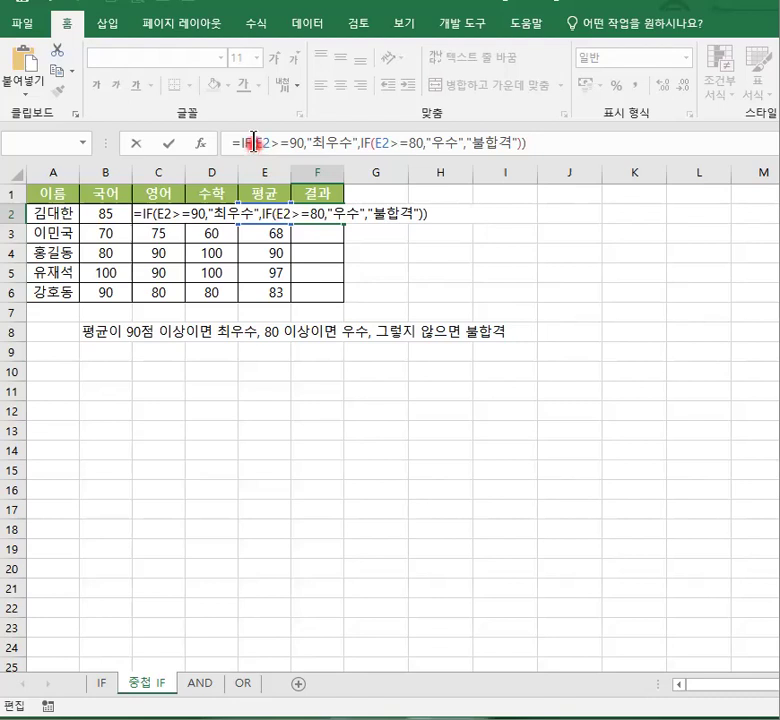
{"action": "left_click", "coordinate": [374, 143]}
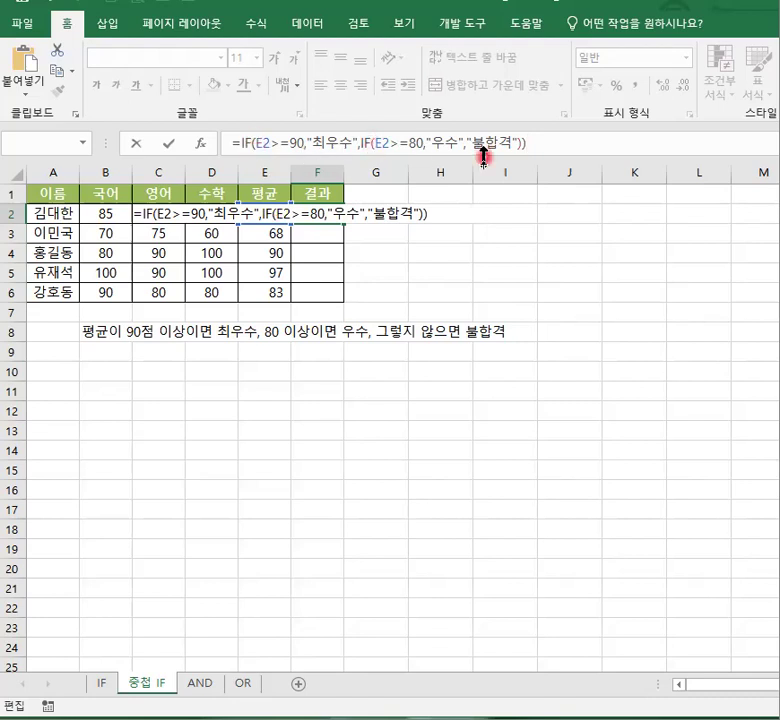
{"action": "left_click", "coordinate": [538, 146]}
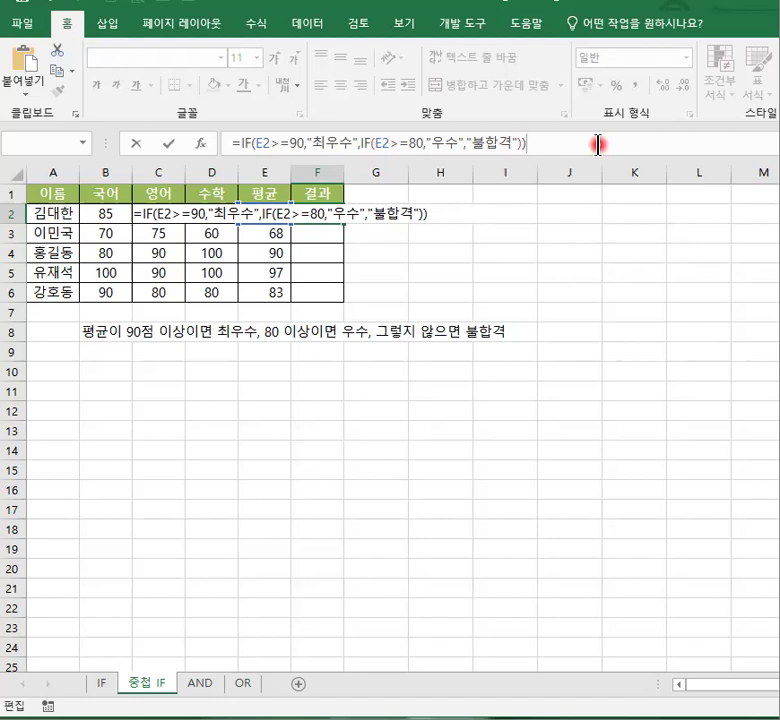
{"action": "key", "text": "Return"}
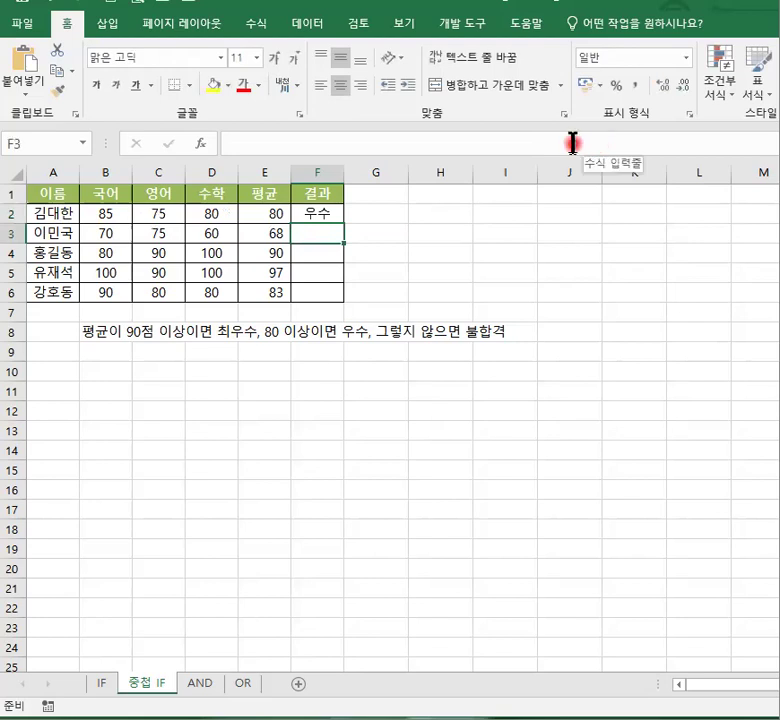
Fill the nested IF formula from F2 down to F6 and check the results against the averages.
{"action": "left_click", "coordinate": [312, 212]}
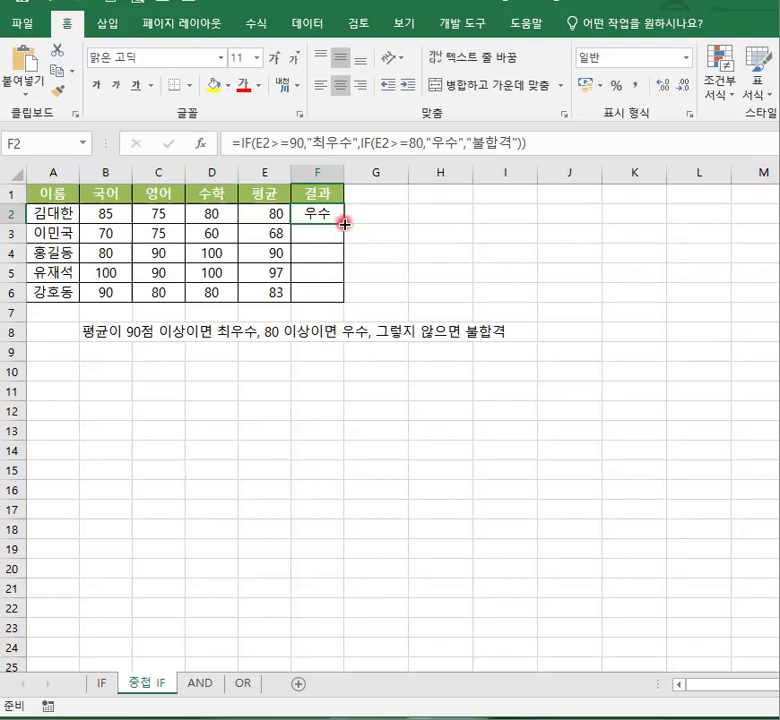
{"action": "left_click_drag", "start_coordinate": [344, 224], "coordinate": [343, 298]}
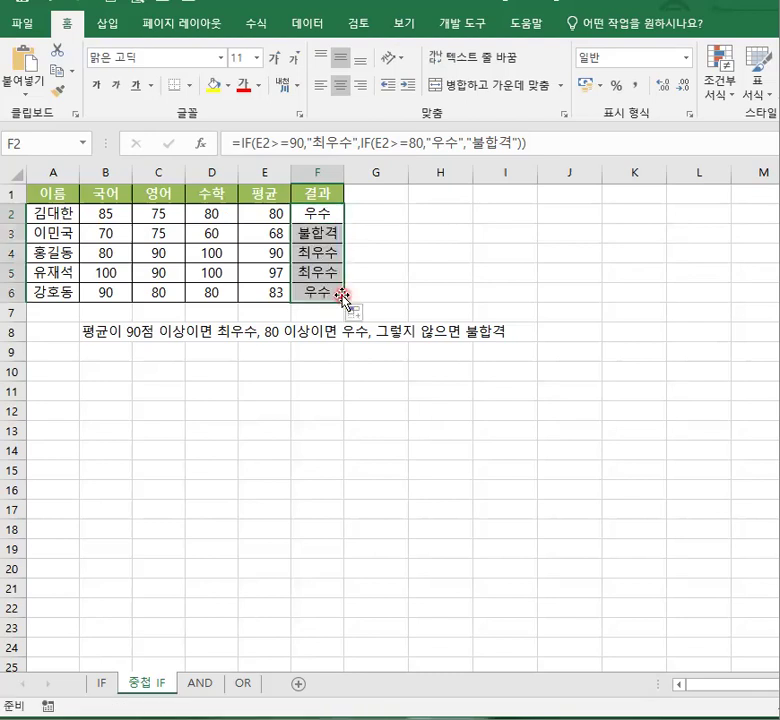
{"action": "left_click", "coordinate": [394, 238]}
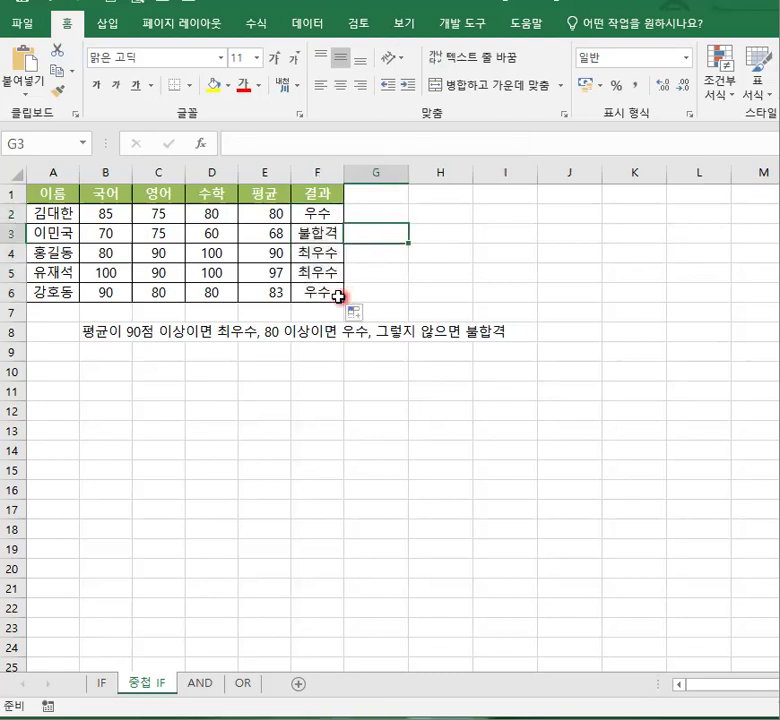
{"action": "left_click", "coordinate": [277, 256]}
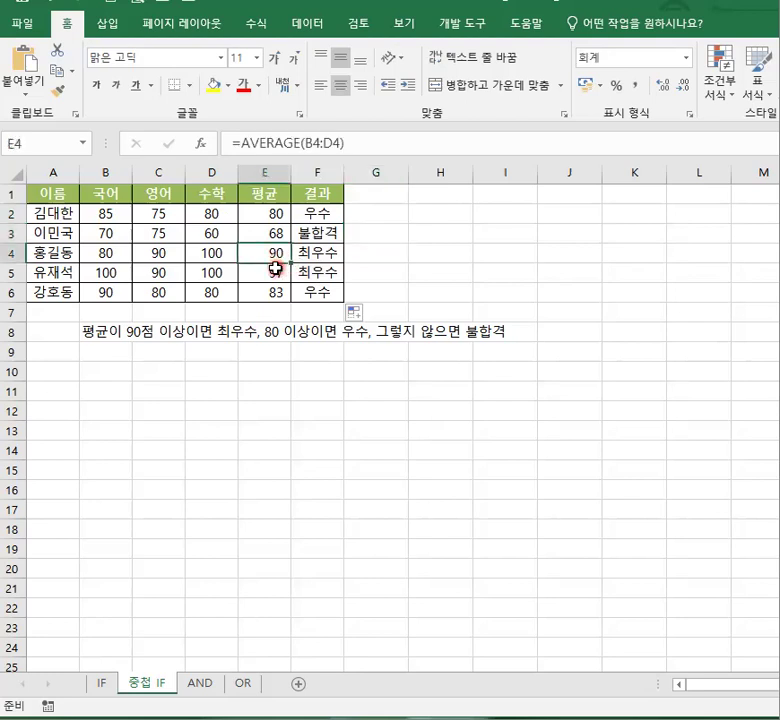
{"action": "left_click", "coordinate": [276, 270]}
{"action": "left_click", "coordinate": [315, 254]}
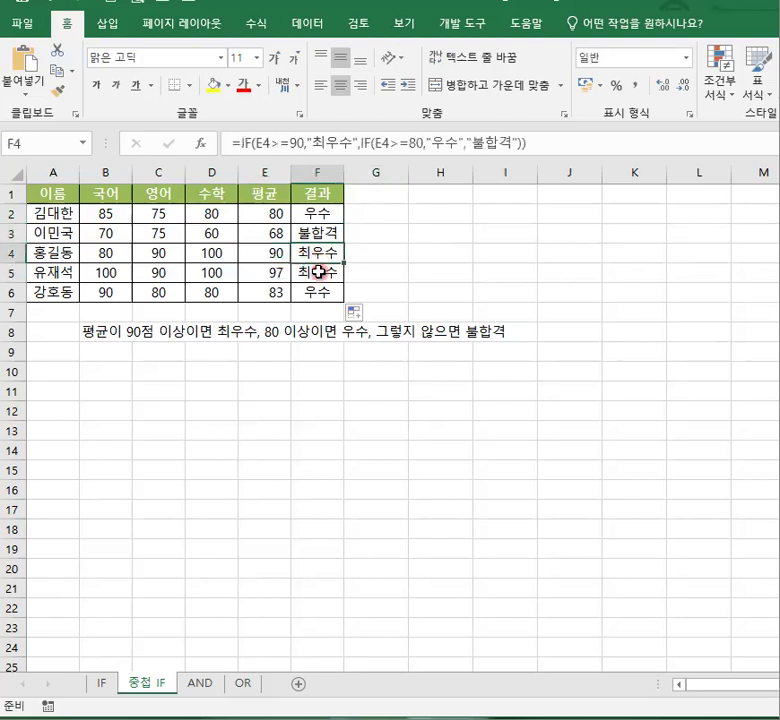
Check the grading results in the 결과 column against the averages for the individual rows.
{"action": "left_click", "coordinate": [318, 271]}
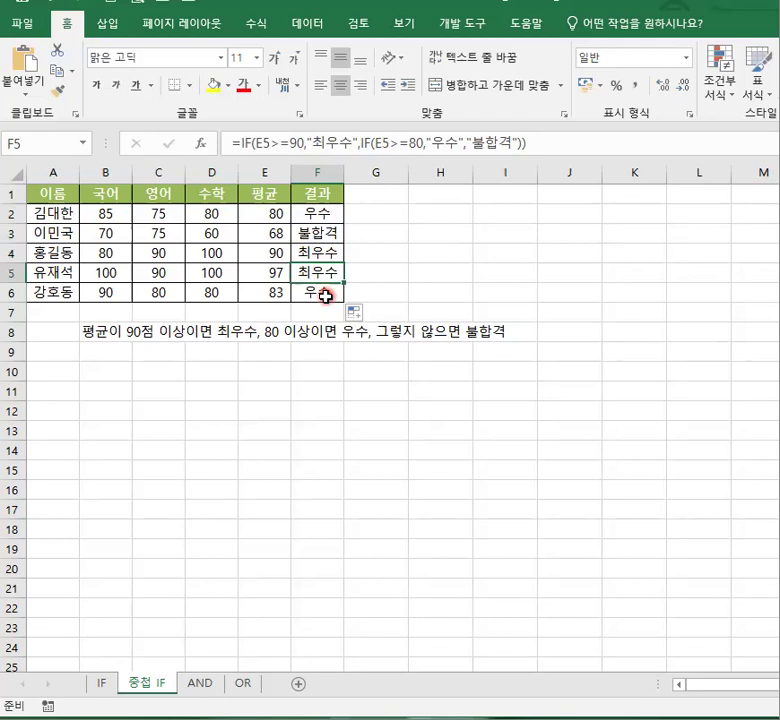
{"action": "left_click", "coordinate": [325, 294]}
{"action": "left_click", "coordinate": [322, 214]}
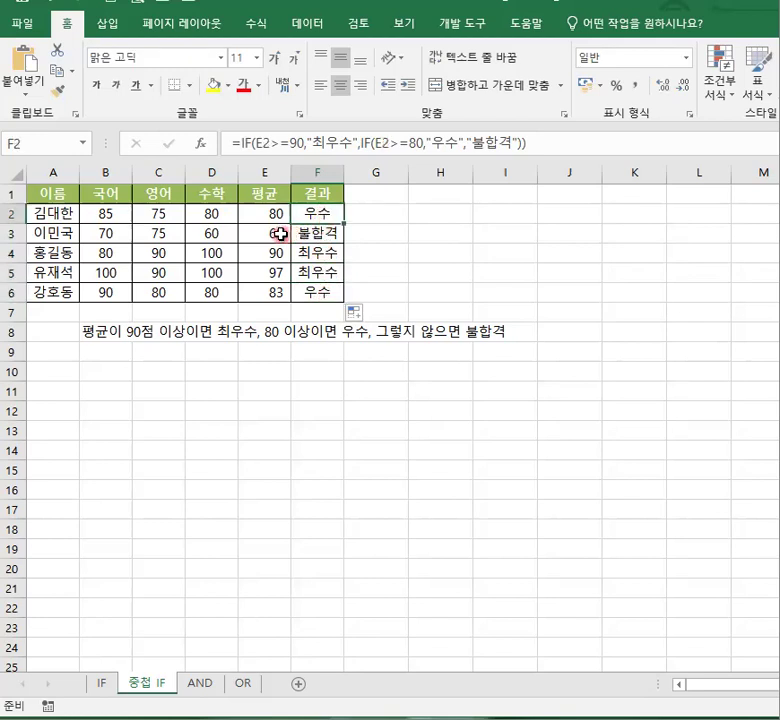
{"action": "left_click", "coordinate": [284, 233]}
{"action": "left_click", "coordinate": [326, 237]}
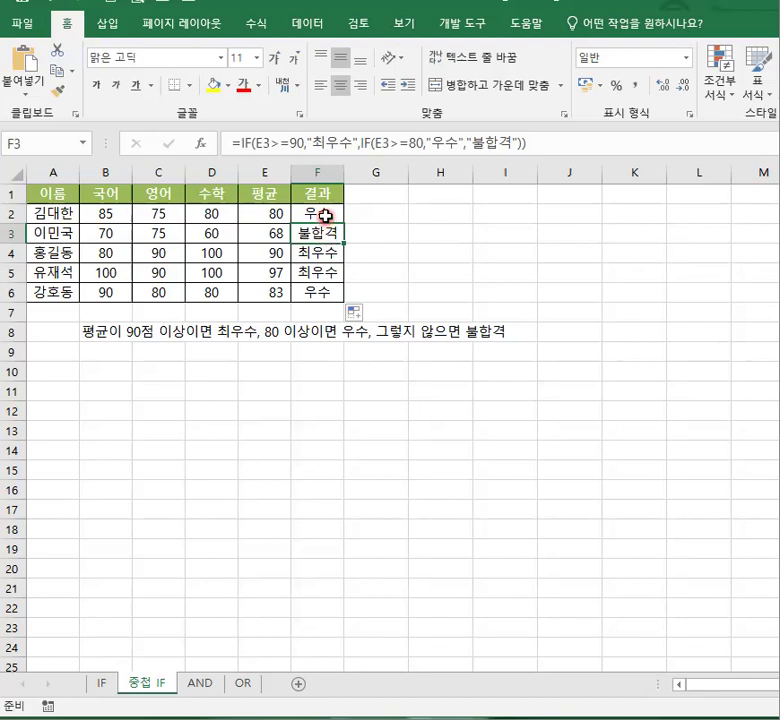
{"action": "left_click", "coordinate": [326, 216]}
{"action": "left_click", "coordinate": [319, 213]}
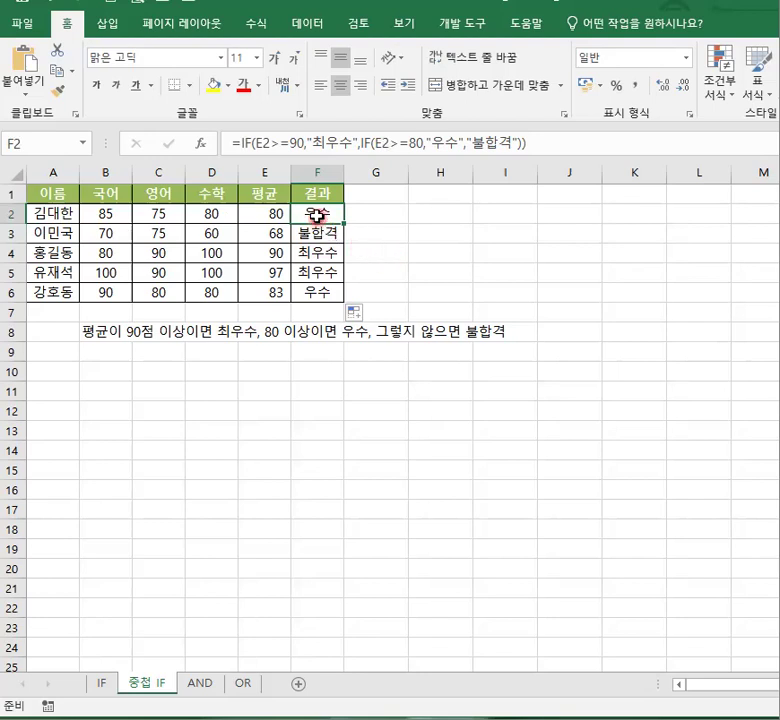
Review the nested F2 formula, examining the E2>=90 condition with its "최우수" result and the second IF with E2>=80.
{"action": "double_click", "coordinate": [316, 213]}
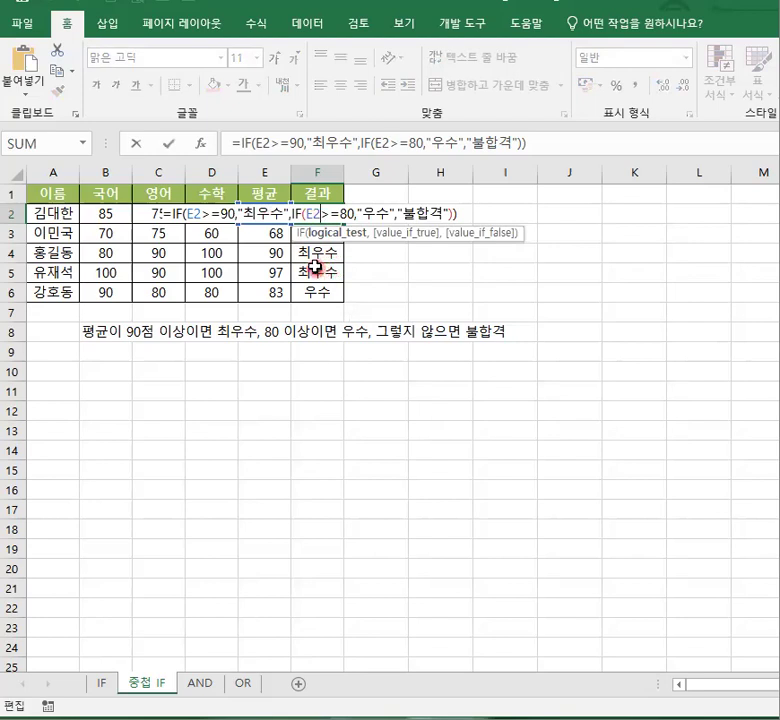
{"action": "left_click", "coordinate": [188, 220]}
{"action": "left_click_drag", "start_coordinate": [188, 215], "coordinate": [287, 214]}
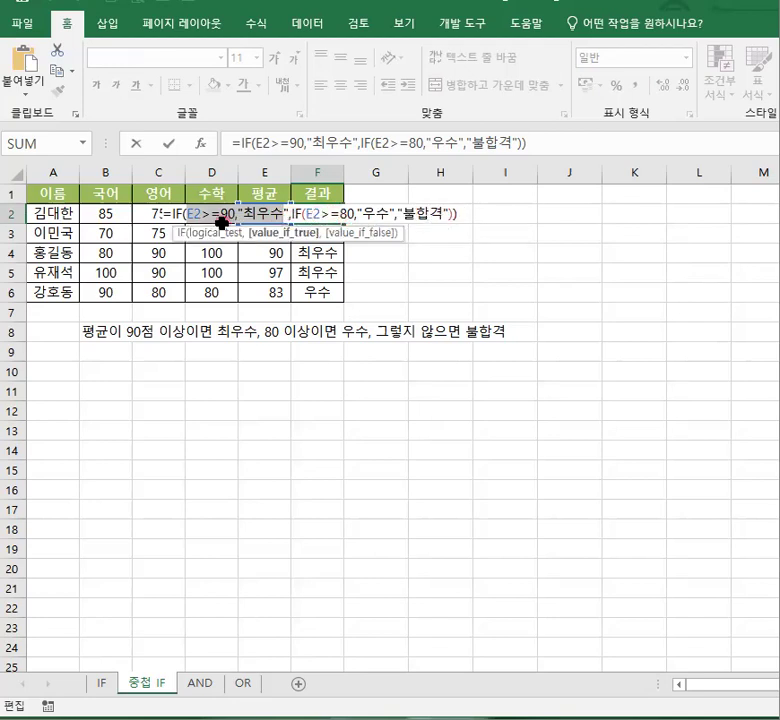
{"action": "left_click_drag", "start_coordinate": [189, 213], "coordinate": [290, 213]}
{"action": "left_click", "coordinate": [291, 214]}
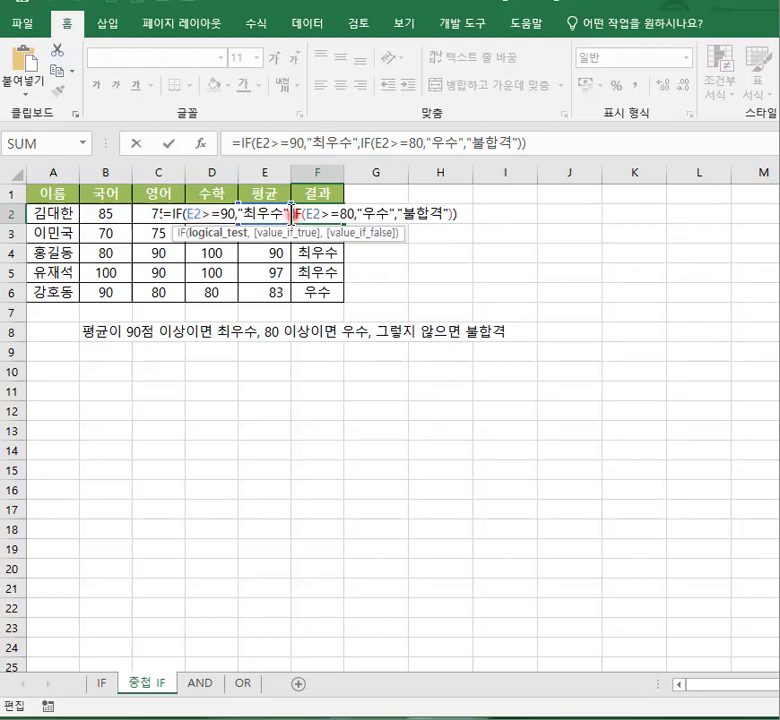
{"action": "left_click_drag", "start_coordinate": [310, 213], "coordinate": [333, 213]}
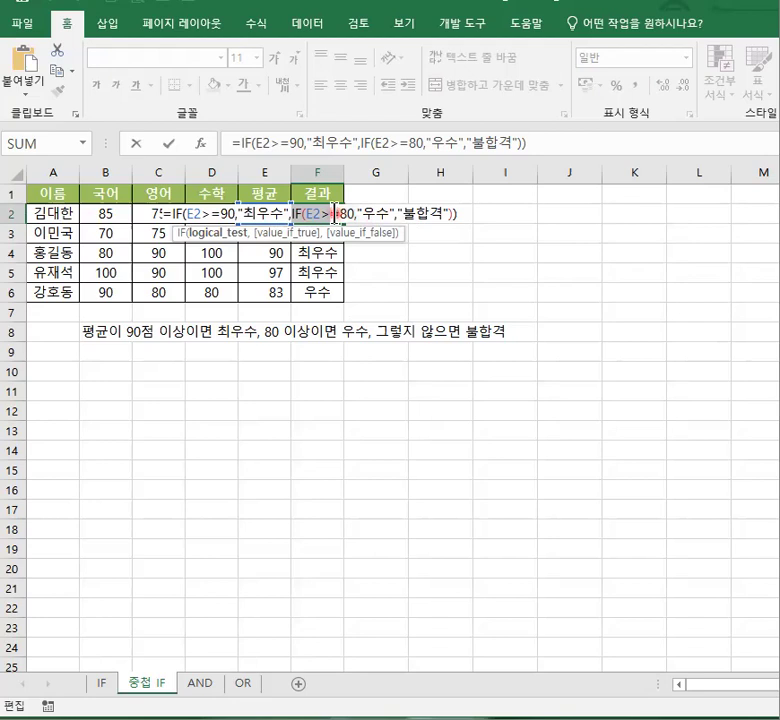
{"action": "left_click_drag", "start_coordinate": [333, 213], "coordinate": [344, 214]}
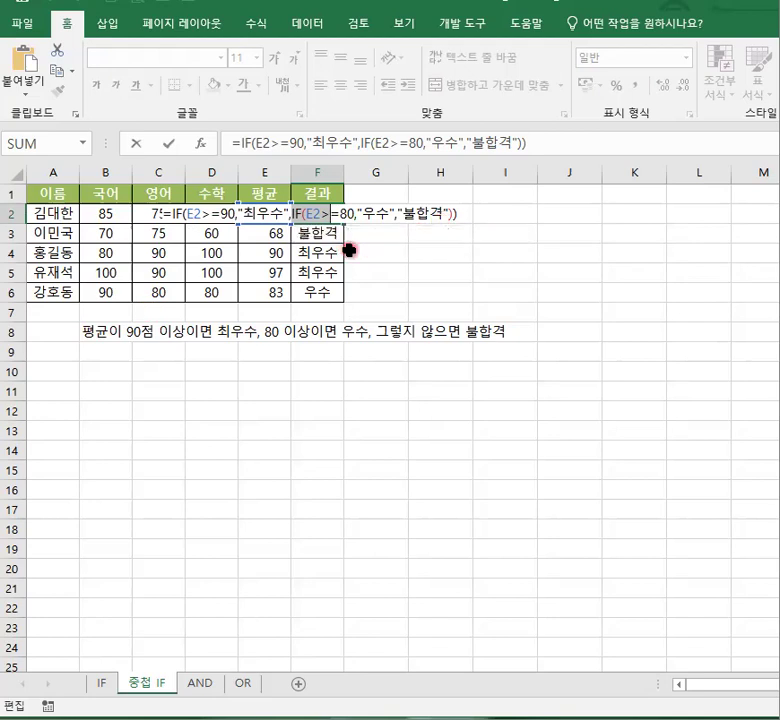
{"action": "key", "text": "Return"}
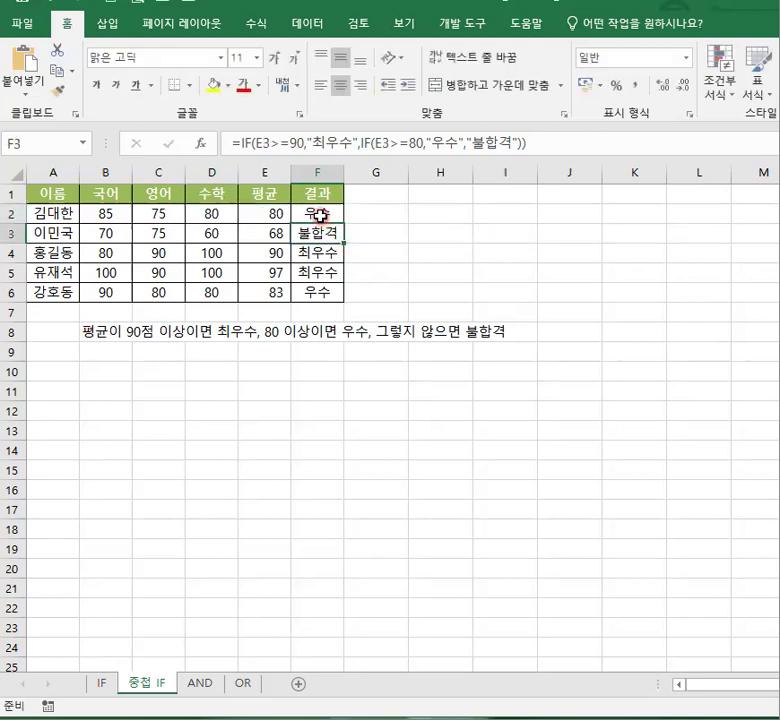
{"action": "left_click", "coordinate": [319, 214]}
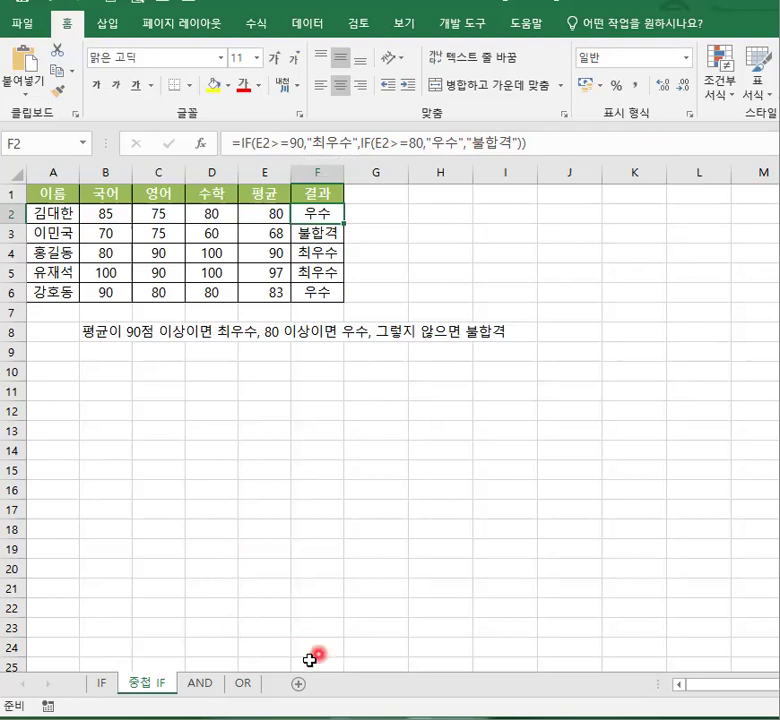
Switch to the AND sheet and begin the grading rule in B8 with "국어,영어가 80이상이면 우수".
{"action": "left_click", "coordinate": [200, 684]}
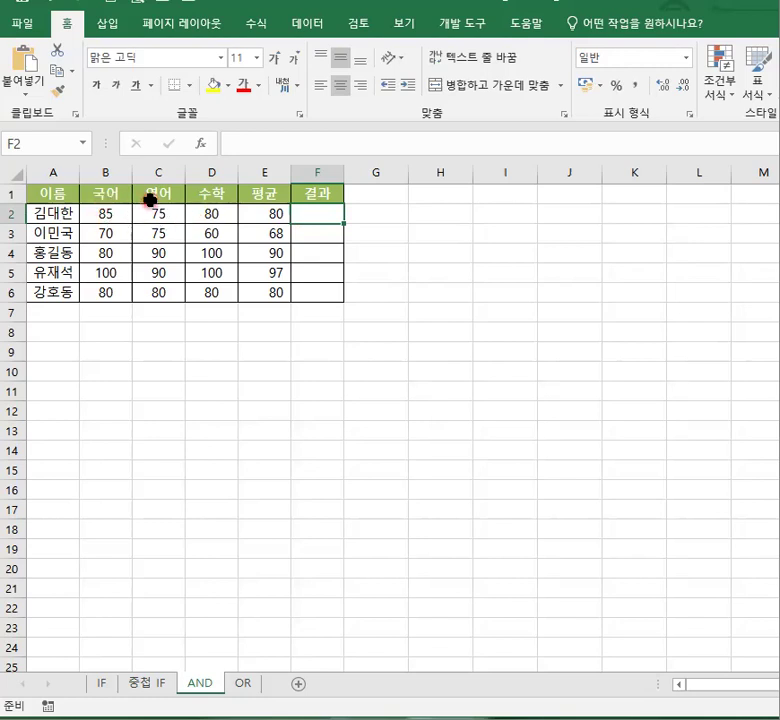
{"action": "left_click", "coordinate": [105, 332]}
{"action": "type", "text": "RNR"}
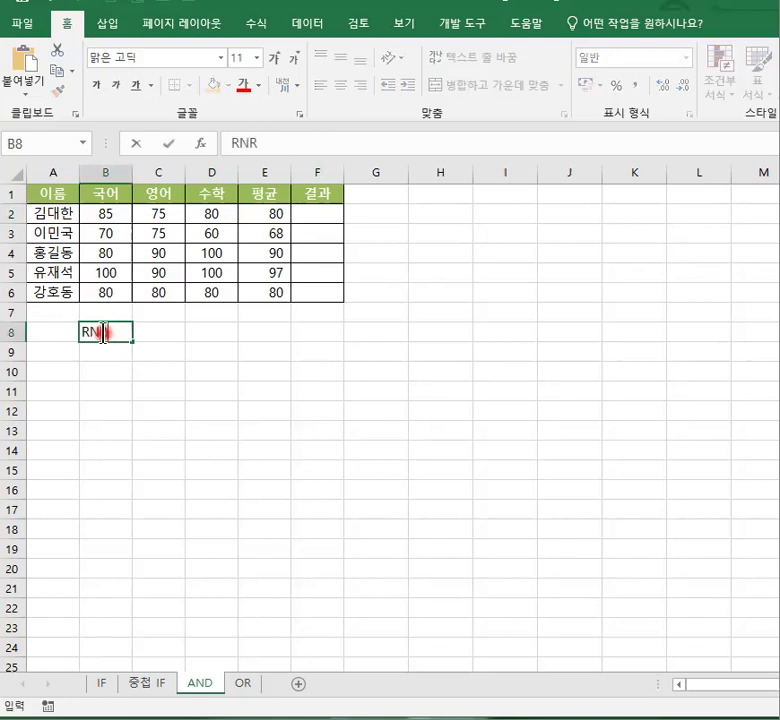
{"action": "key", "text": "BackSpace"}
{"action": "key", "text": "BackSpace"}
{"action": "key", "text": "BackSpace"}
{"action": "type", "text": "국어"}
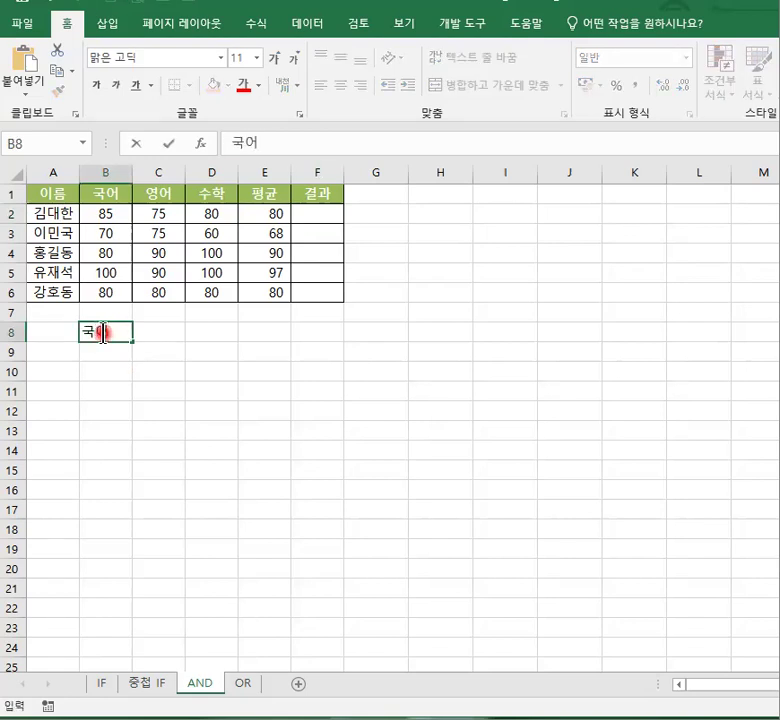
{"action": "type", "text": ",영어"}
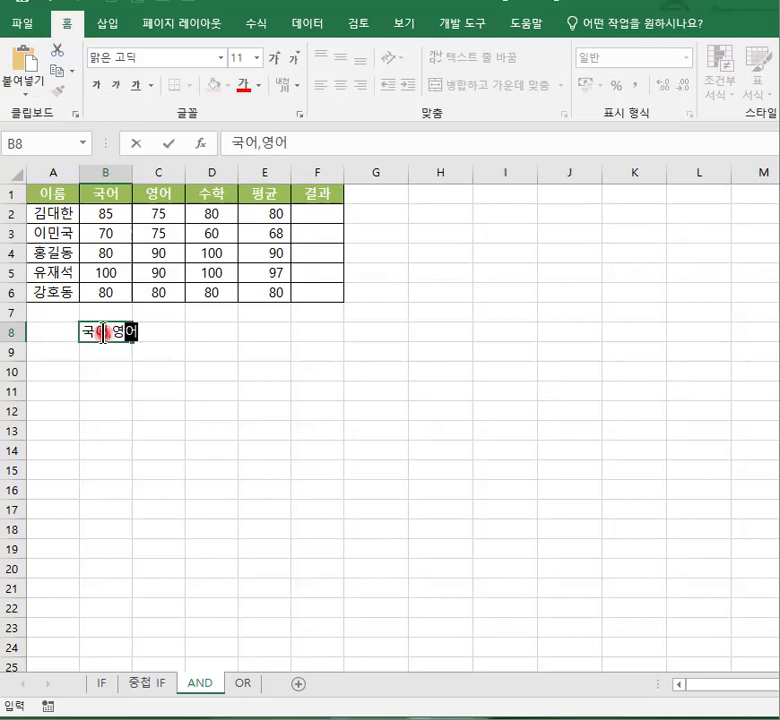
{"action": "type", "text": "가"}
{"action": "type", "text": "80이상"}
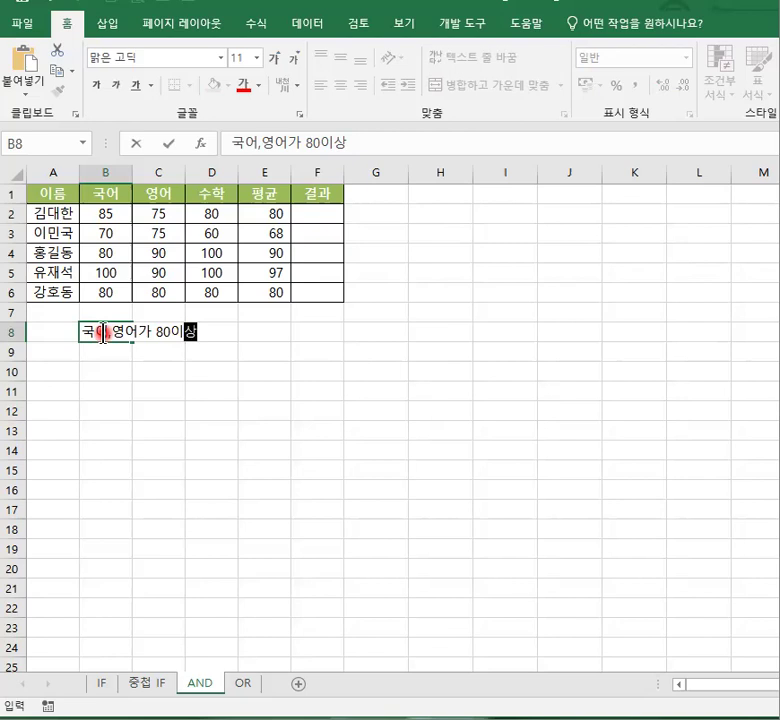
{"action": "type", "text": "이면"}
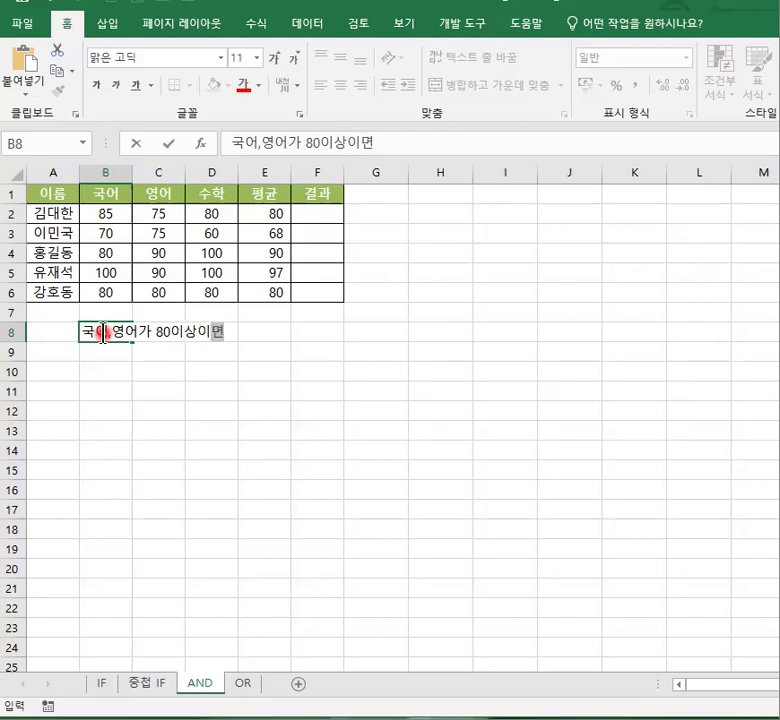
{"action": "type", "text": "우수"}
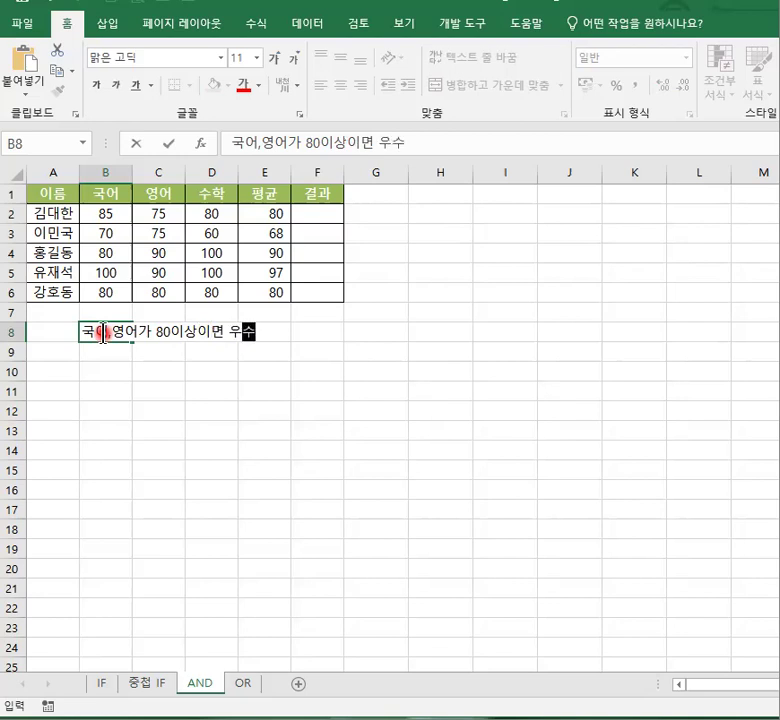
Extend the B8 rule with ", 그렇지 않으면 노력" and commit the cell.
{"action": "type", "text": ", 글"}
{"action": "type", "text": "렇지 않ㅇ"}
{"action": "type", "text": "으면"}
{"action": "type", "text": " 노력"}
{"action": "key", "text": "Return"}
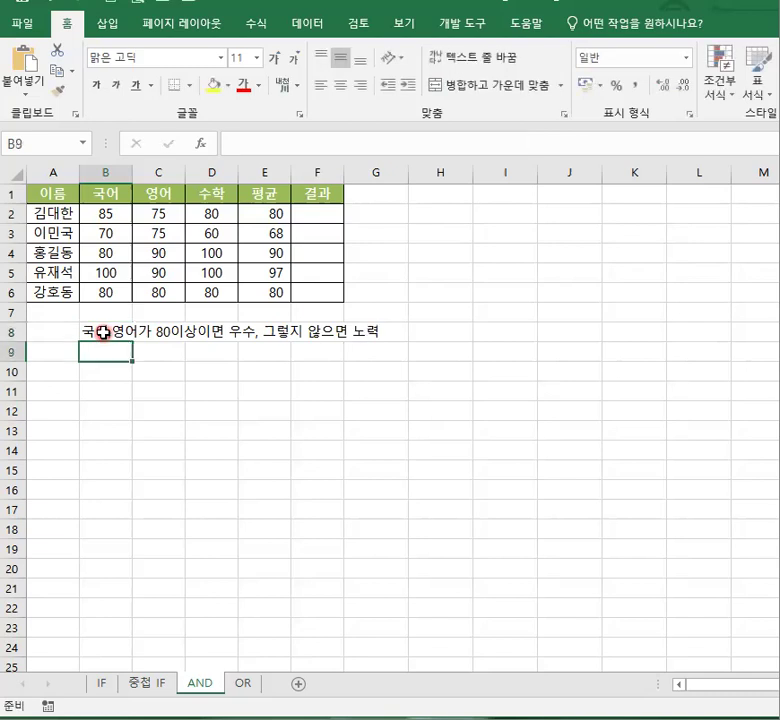
Add 수학 to the subjects in the B8 rule so its opening reads "국어,영어,수학이 80이상이면".
{"action": "left_click", "coordinate": [103, 332]}
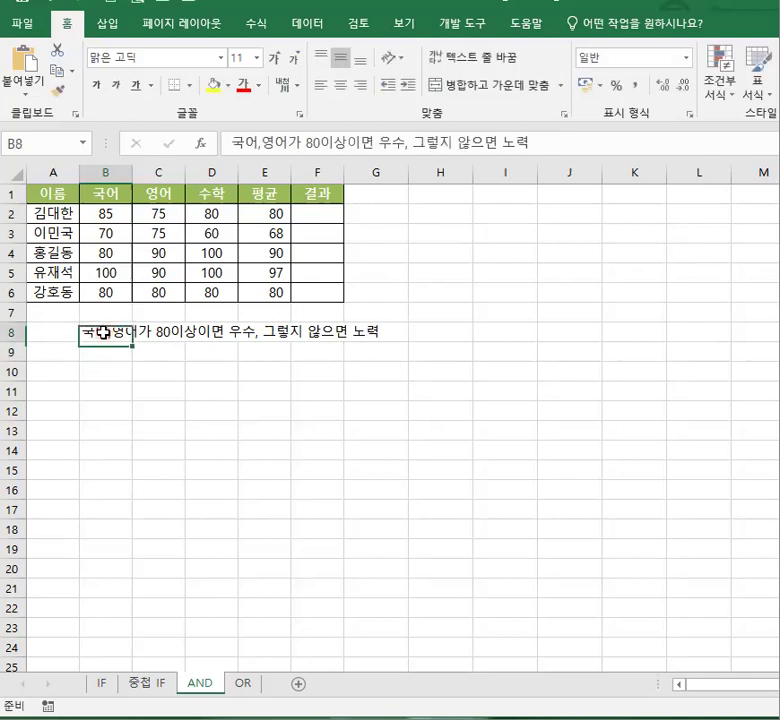
{"action": "double_click", "coordinate": [108, 332]}
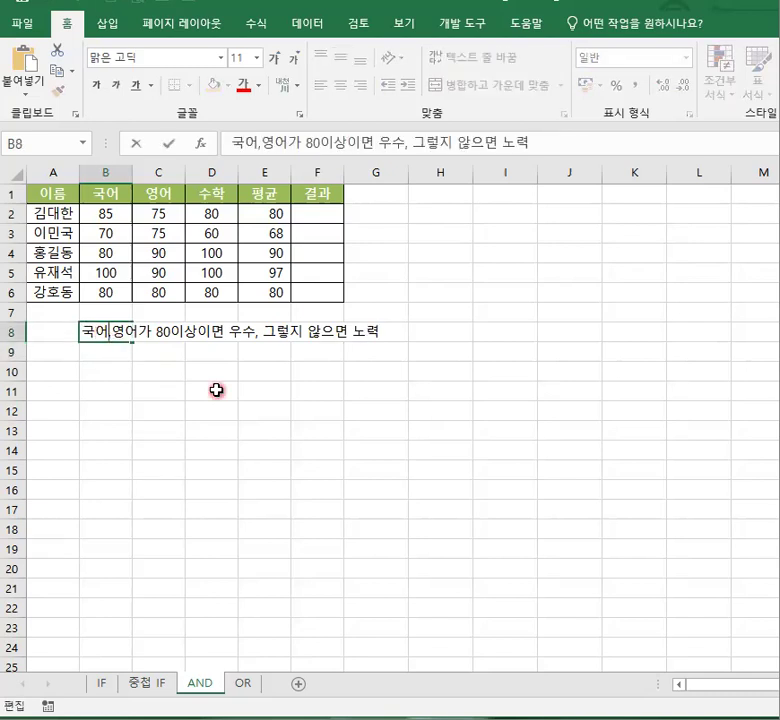
{"action": "key", "text": "Right"}
{"action": "key", "text": "Right"}
{"action": "type", "text": ",수학"}
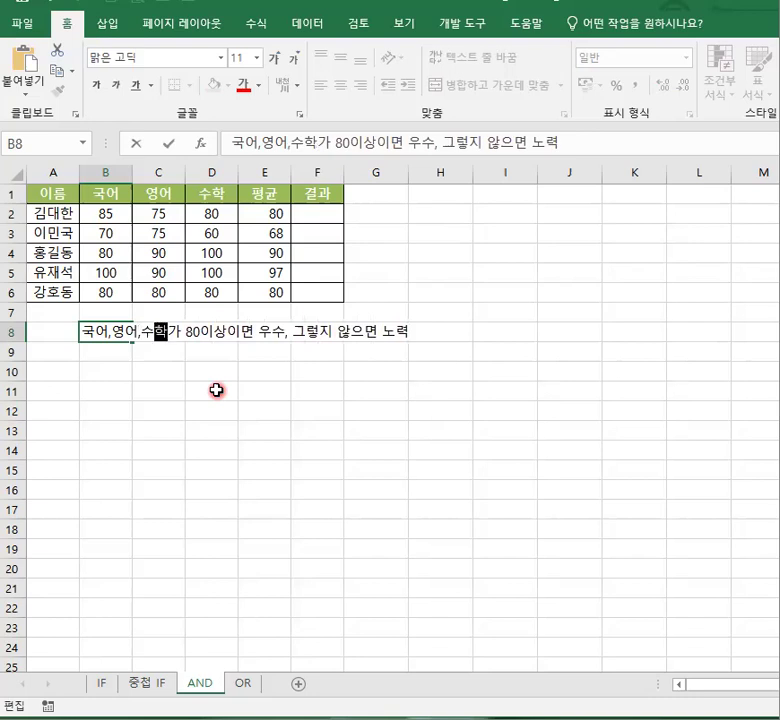
{"action": "type", "text": "이"}
{"action": "key", "text": "Delete"}
{"action": "key", "text": "Return"}
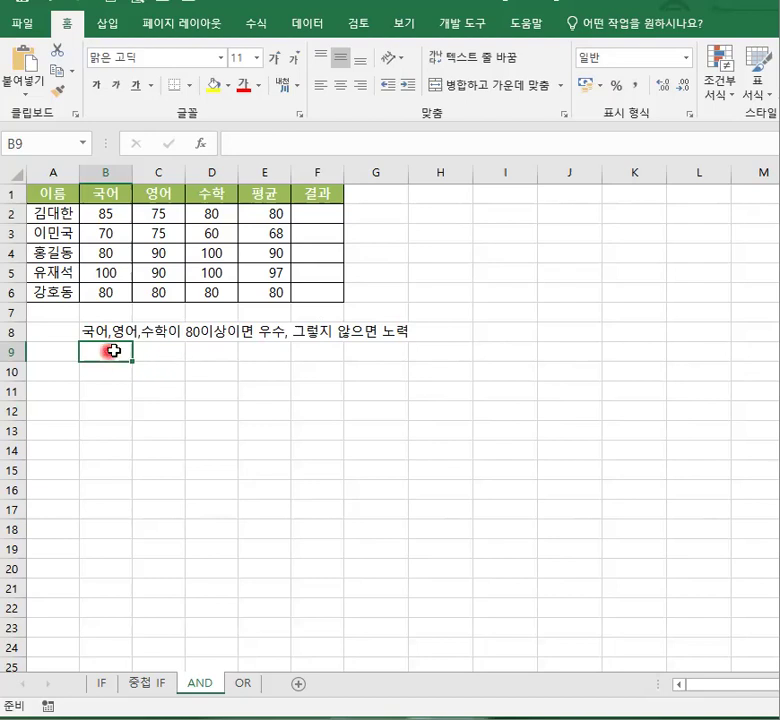
{"action": "key", "text": "Right"}
{"action": "key", "text": "Right"}
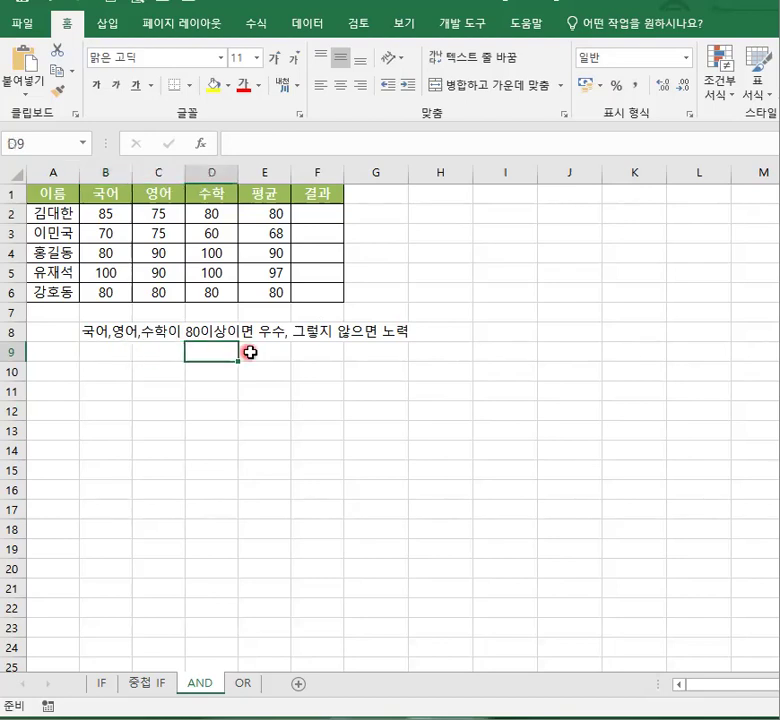
{"action": "key", "text": "Right"}
{"action": "left_click", "coordinate": [115, 351]}
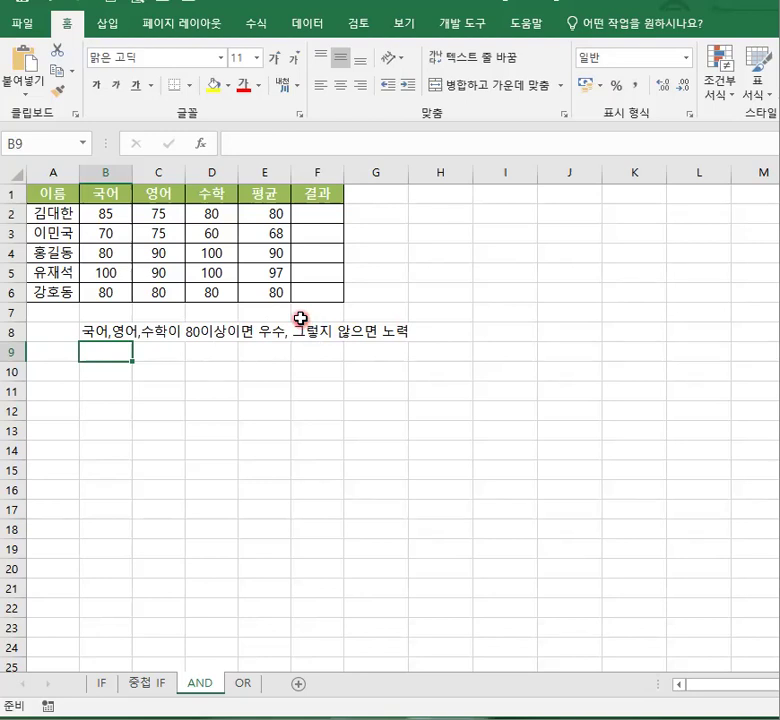
Start the formula in F2 of the 결과 column with =IF(AND( to test several conditions together.
{"action": "left_click", "coordinate": [316, 216]}
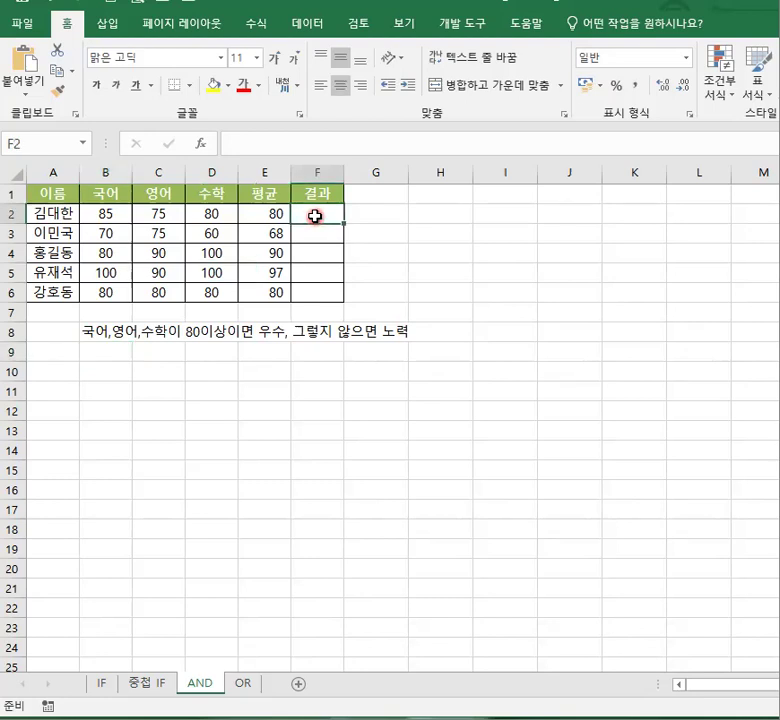
{"action": "type", "text": "="}
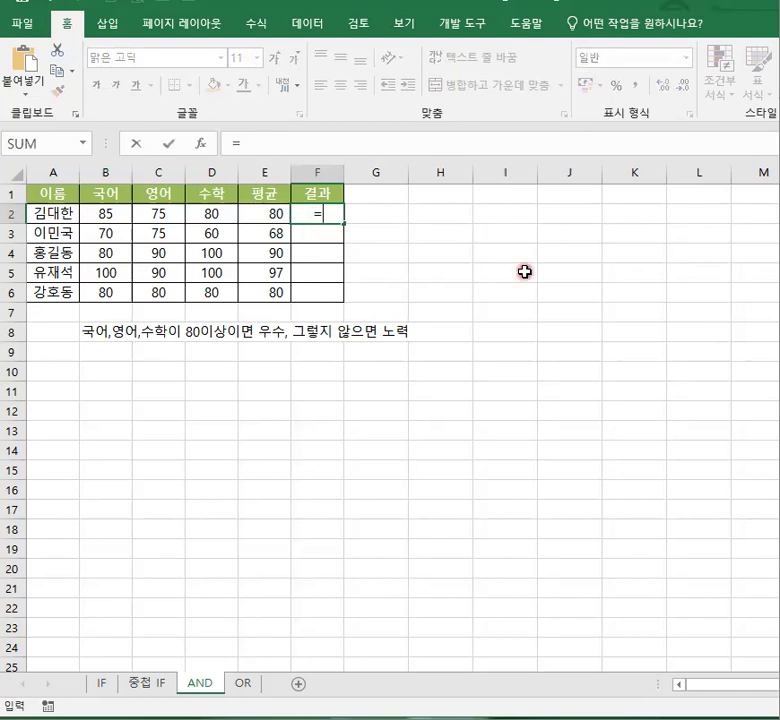
{"action": "type", "text": "IF"}
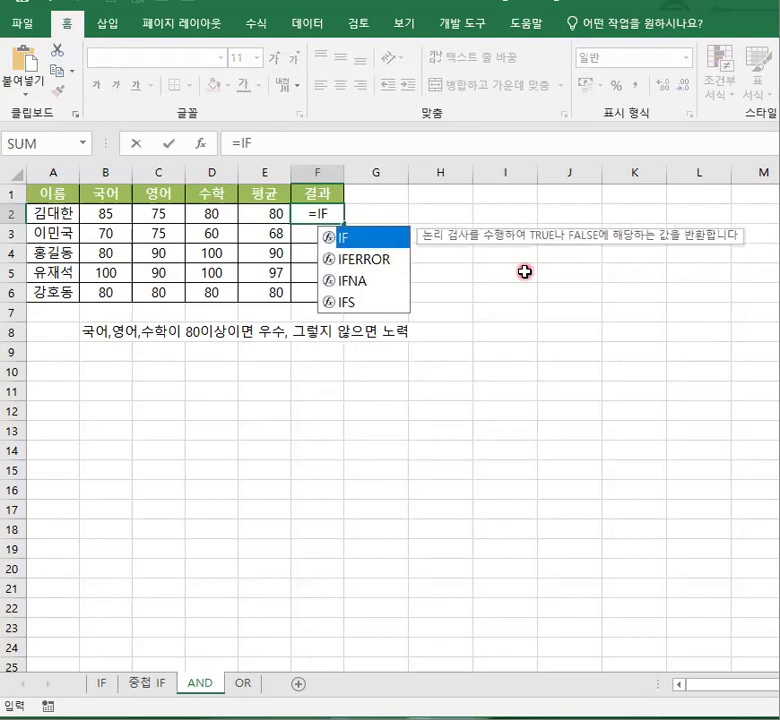
{"action": "type", "text": "("}
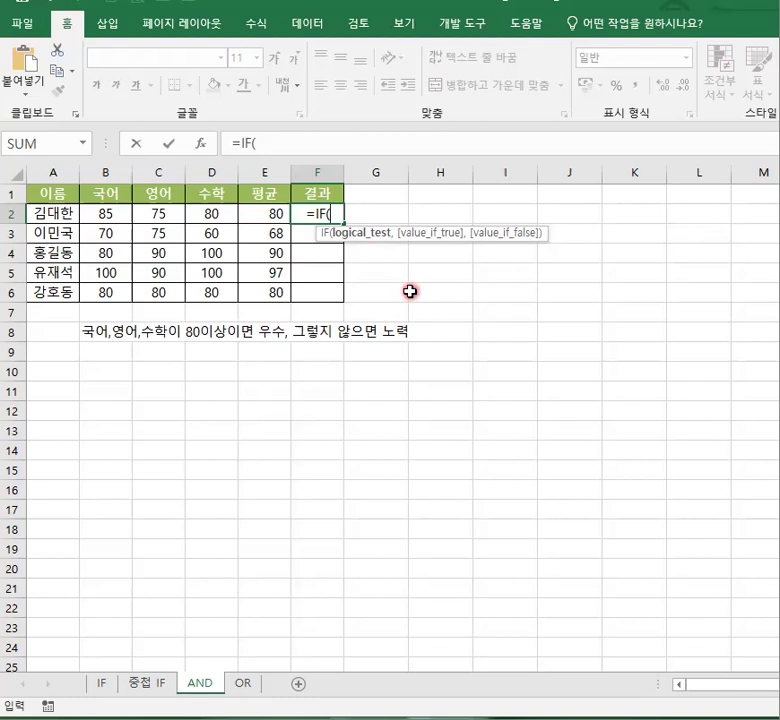
{"action": "type", "text": "AN"}
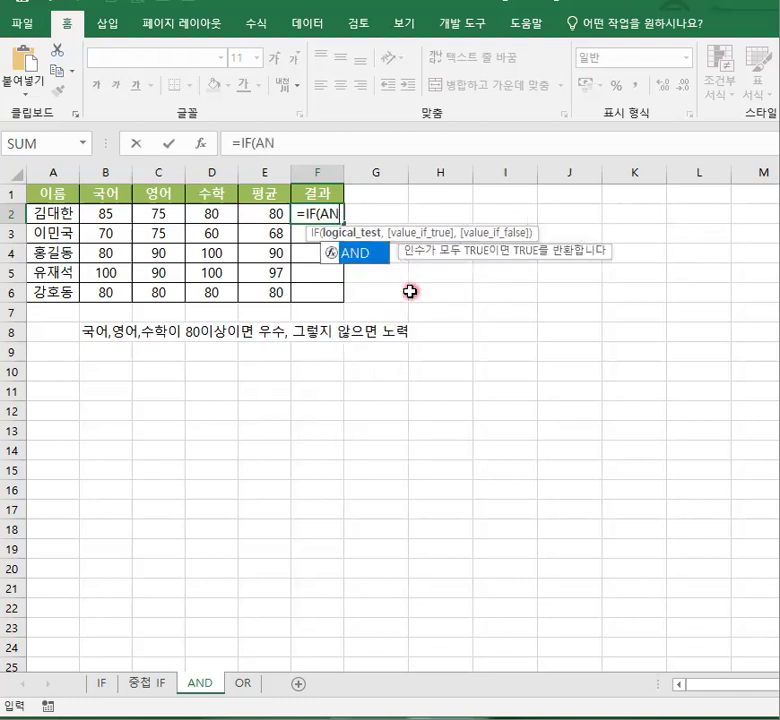
{"action": "type", "text": "D"}
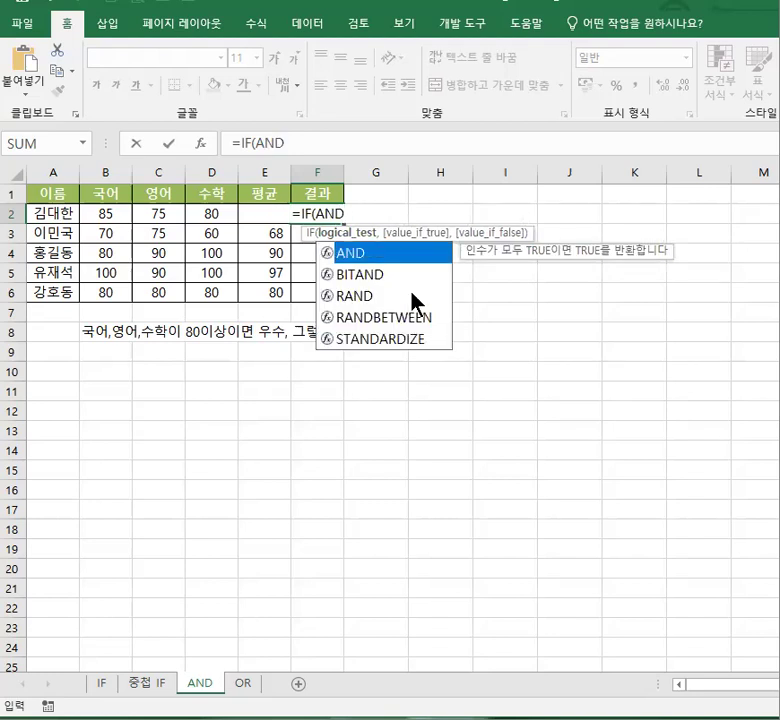
{"action": "type", "text": "("}
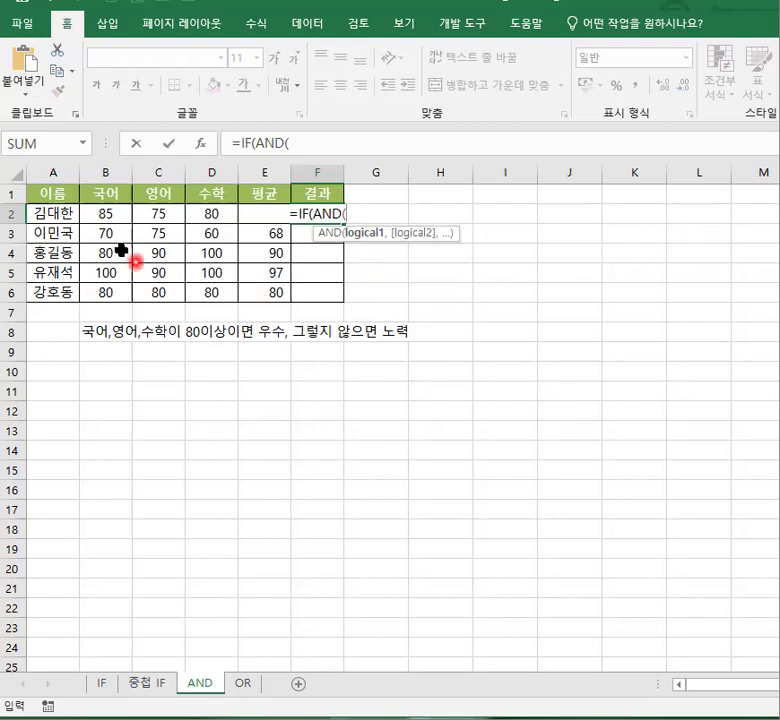
Add B2>=80 as the first AND condition in the F2 formula, followed by a comma.
{"action": "left_click", "coordinate": [104, 215]}
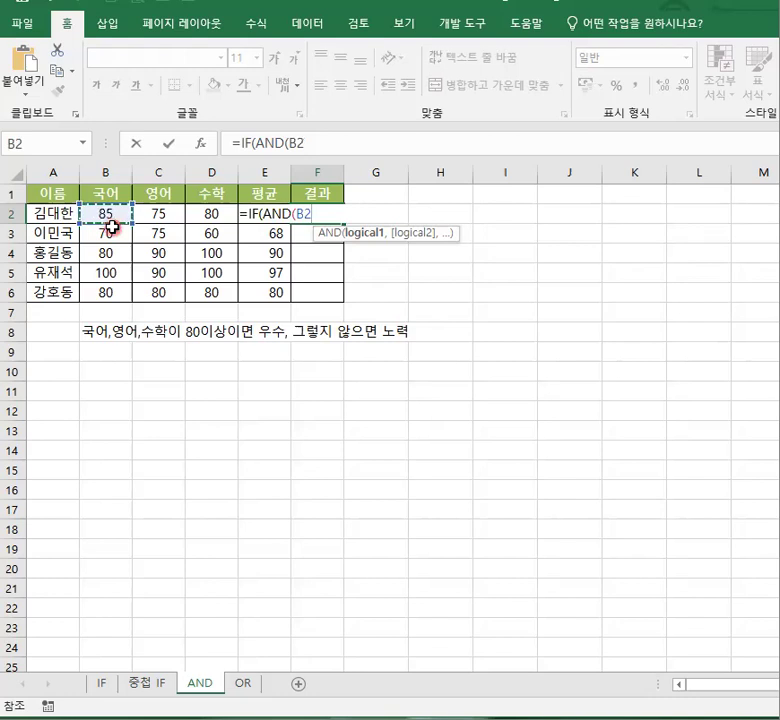
{"action": "type", "text": ">=80"}
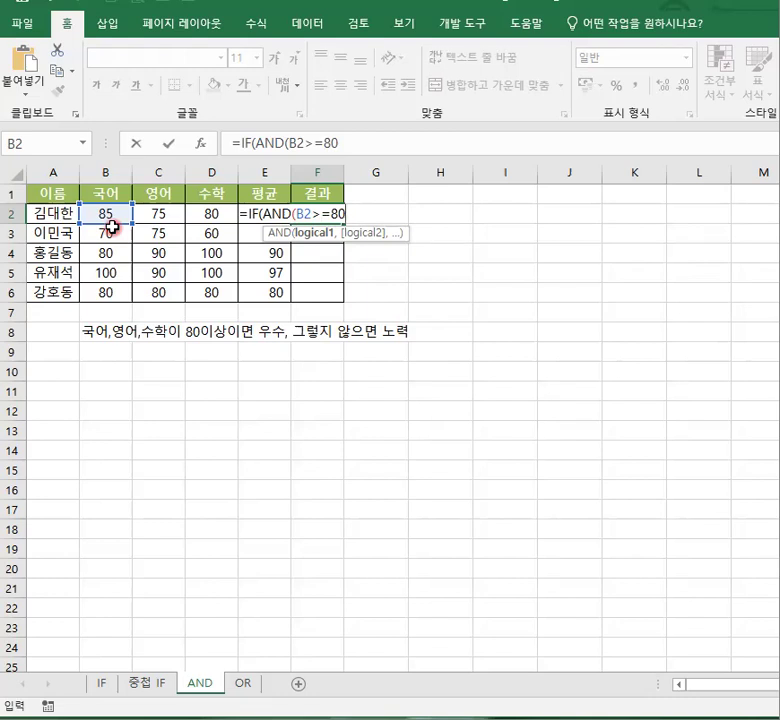
{"action": "type", "text": ","}
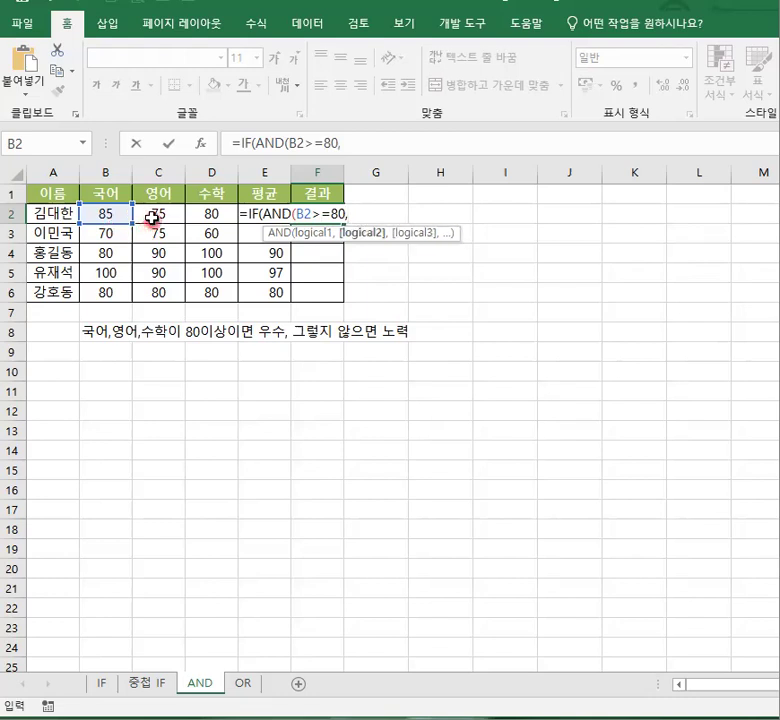
Add C2>=80 and D2>=80 as the remaining AND conditions in the F2 formula and close the AND function.
{"action": "left_click", "coordinate": [153, 214]}
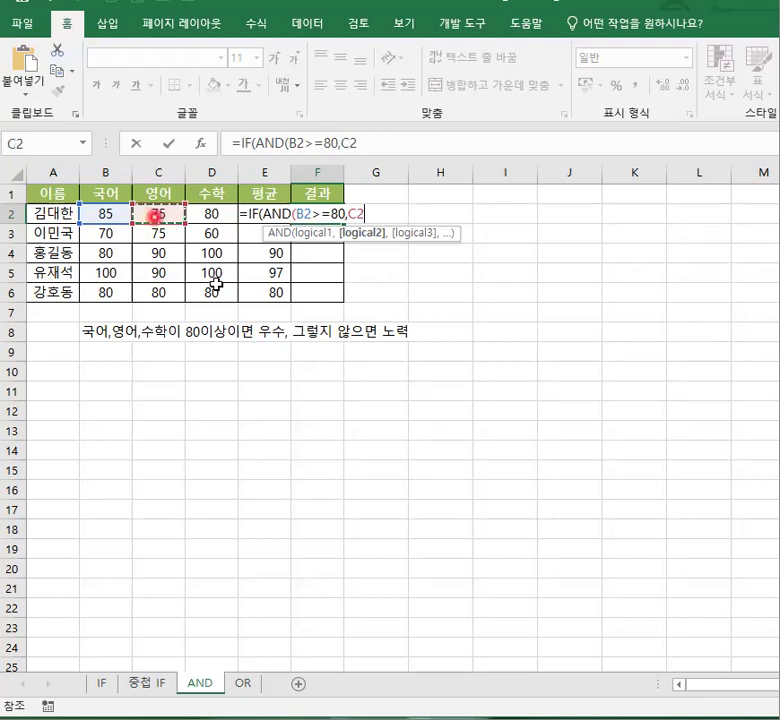
{"action": "type", "text": ">="}
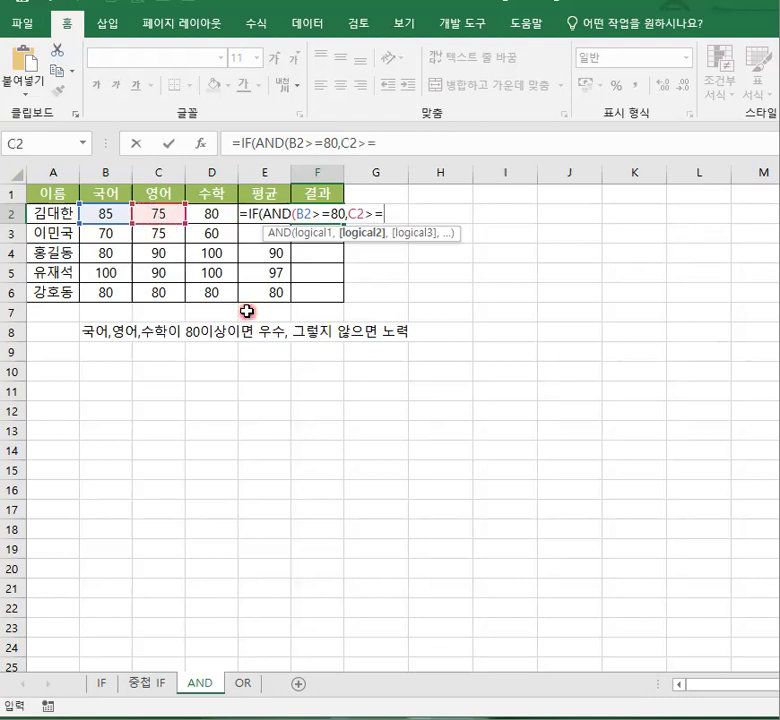
{"action": "type", "text": "80"}
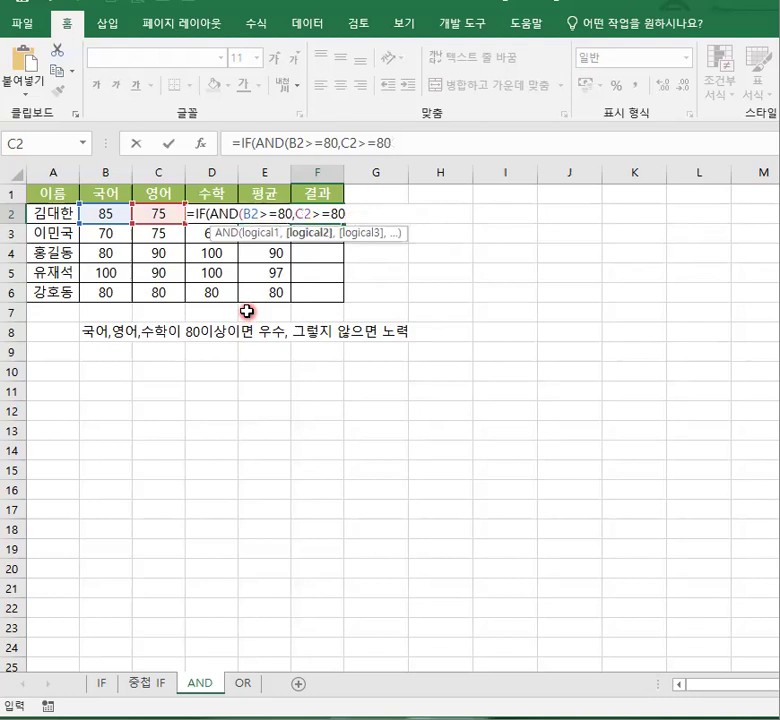
{"action": "type", "text": ","}
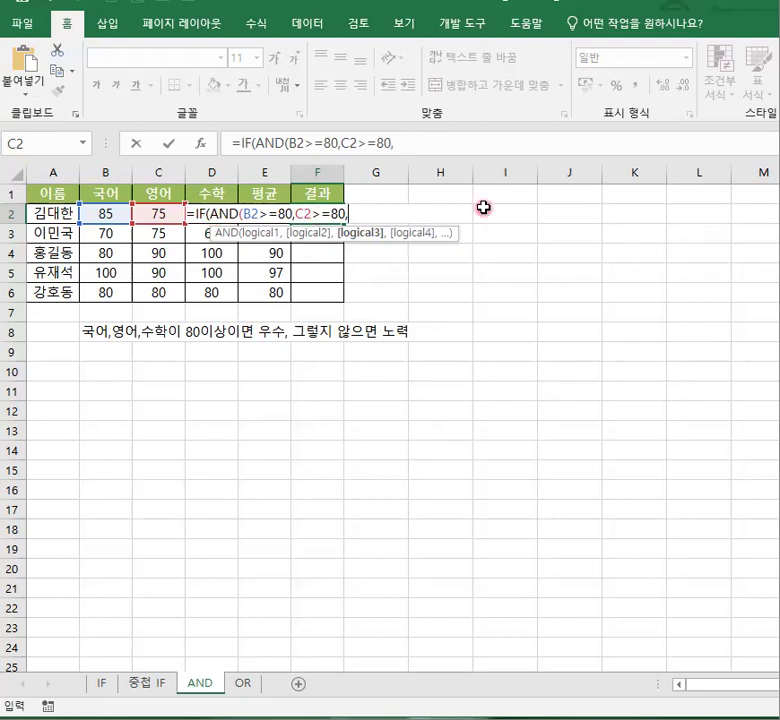
{"action": "type", "text": "d"}
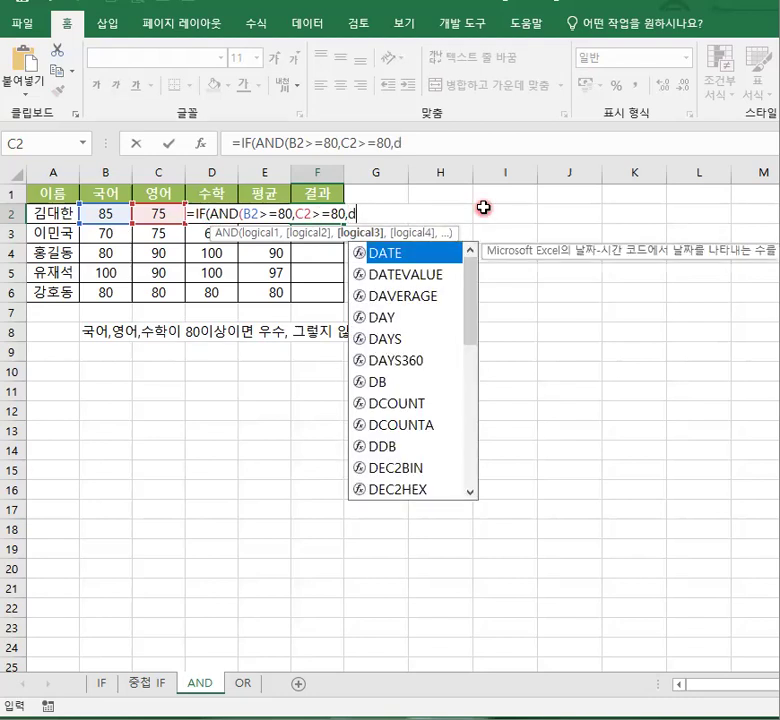
{"action": "type", "text": "2"}
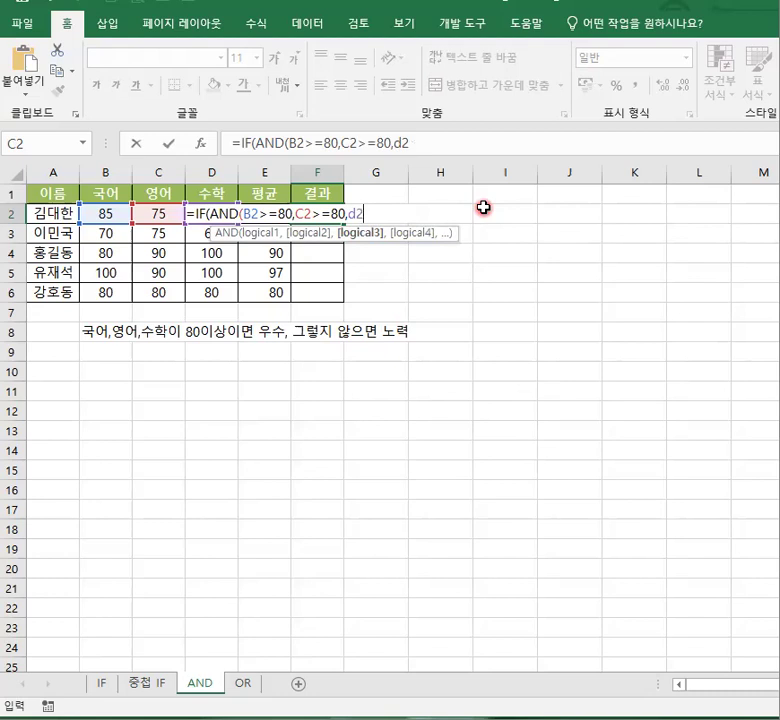
{"action": "type", "text": ">=80)"}
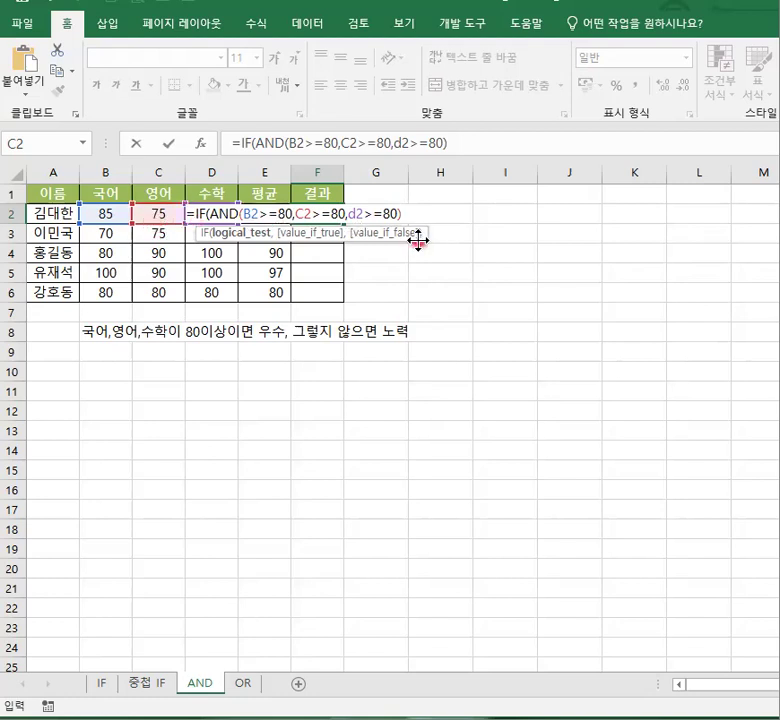
Finish the F2 formula with "우수" as the true value and "노력" as the false value, accepting the suggested closing parenthesis.
{"action": "type", "text": ","}
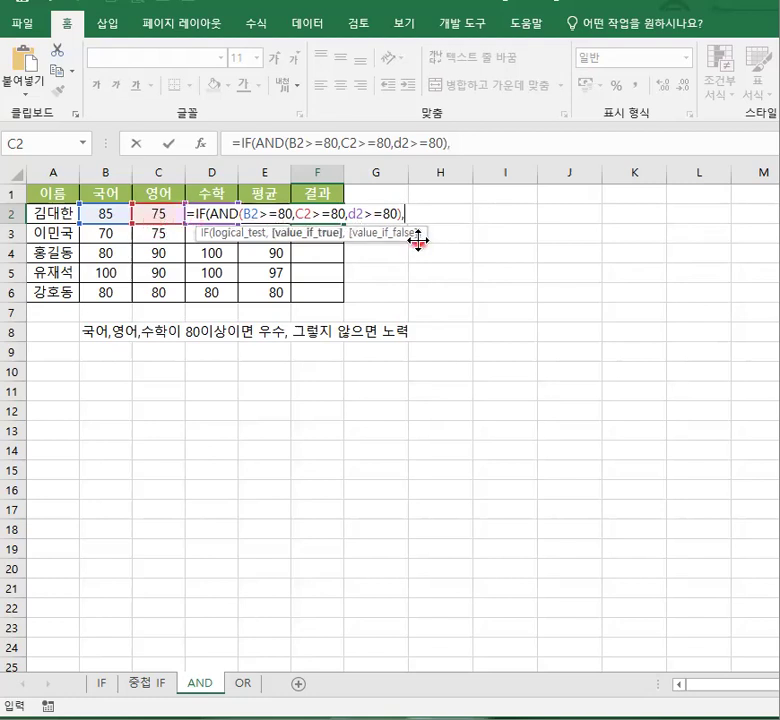
{"action": "type", "text": "\"우수\","}
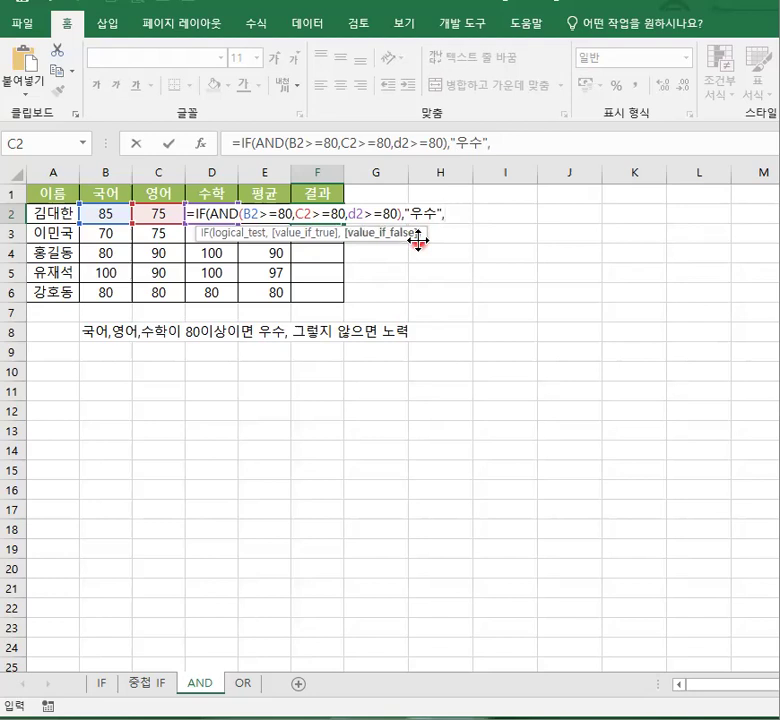
{"action": "type", "text": "\""}
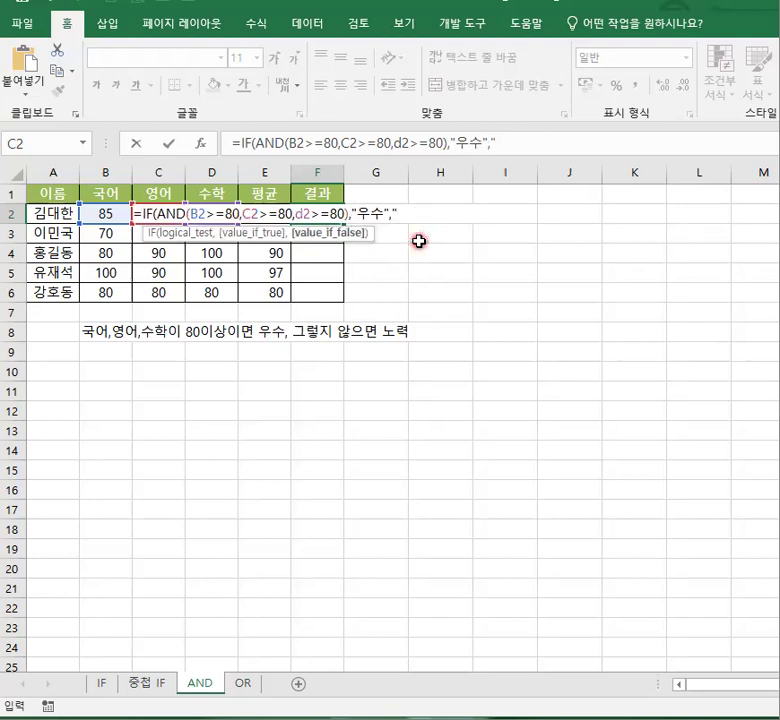
{"action": "type", "text": "ㅗㄹ"}
{"action": "key", "text": "BackSpace"}
{"action": "key", "text": "BackSpace"}
{"action": "type", "text": "노려ㄱ\""}
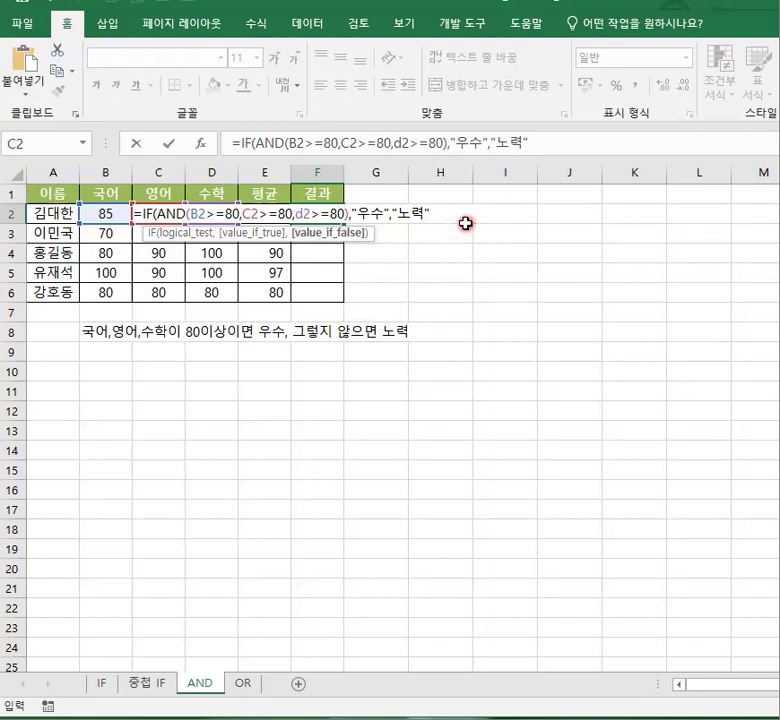
{"action": "key", "text": "Return"}
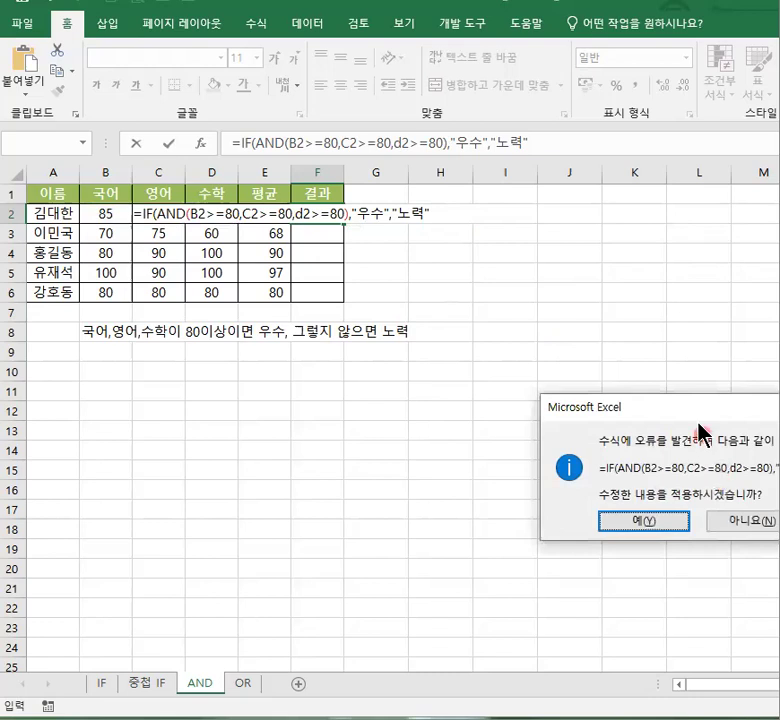
{"action": "left_click_drag", "start_coordinate": [693, 405], "coordinate": [556, 364]}
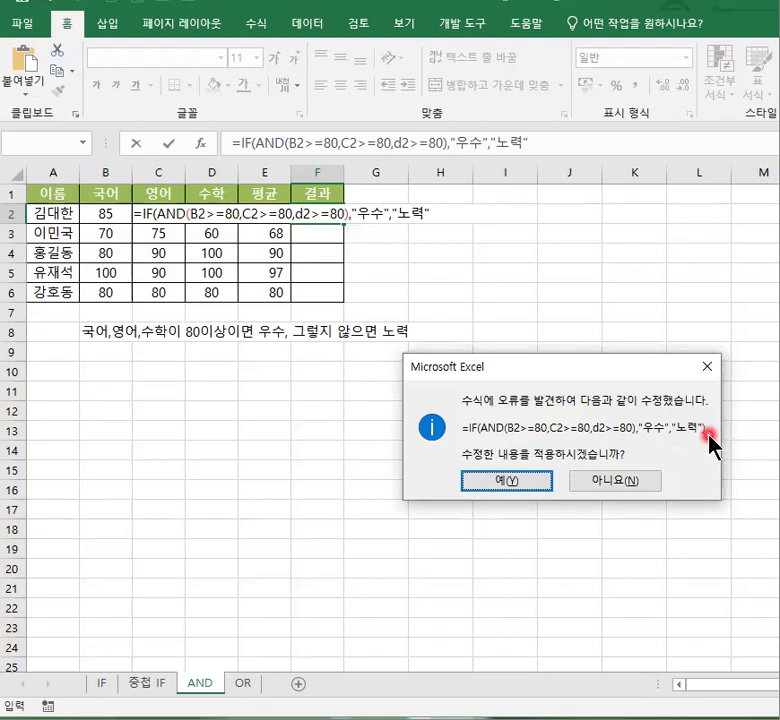
{"action": "left_click", "coordinate": [533, 488]}
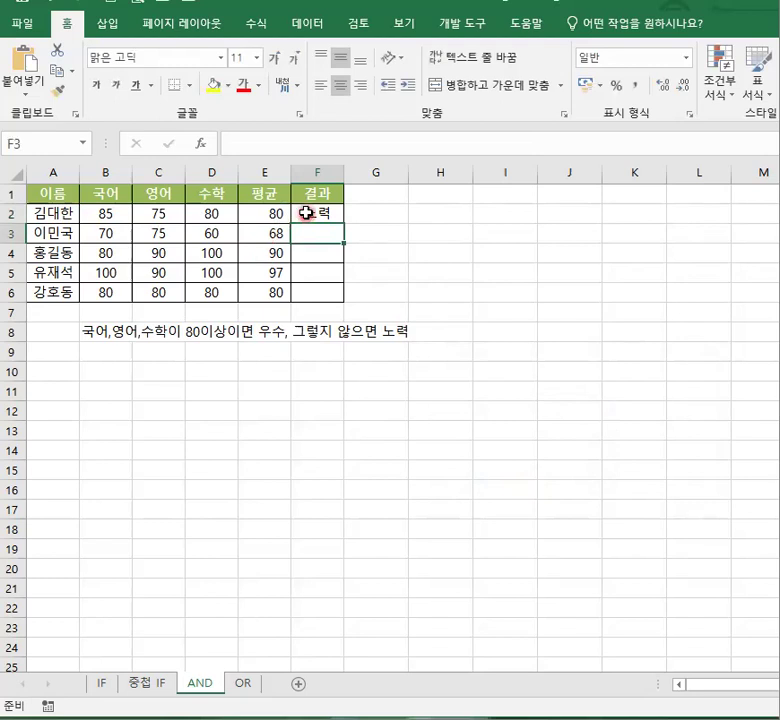
Fill the F2 formula down through F6 in the 결과 column.
{"action": "left_click", "coordinate": [305, 212]}
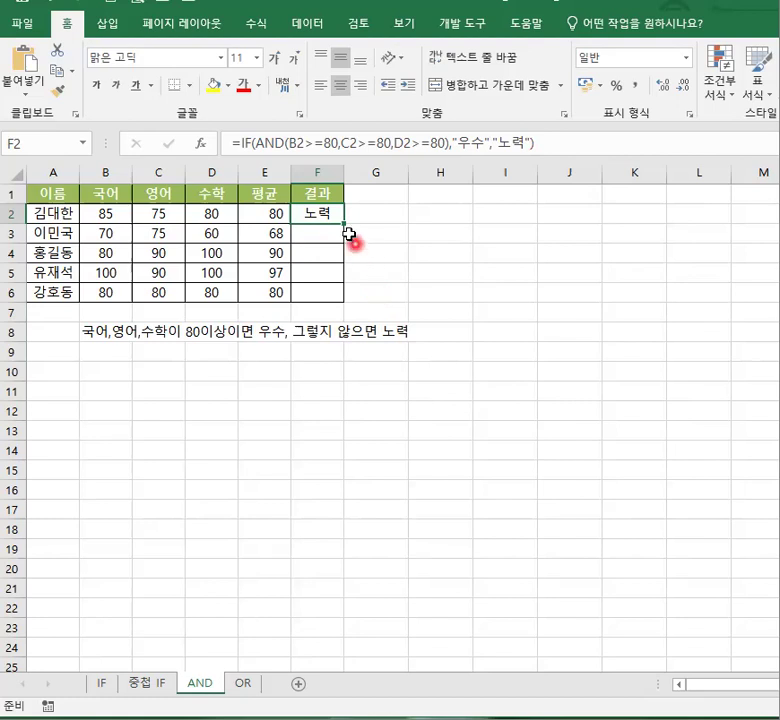
{"action": "left_click_drag", "start_coordinate": [344, 224], "coordinate": [344, 296]}
{"action": "left_click", "coordinate": [395, 249]}
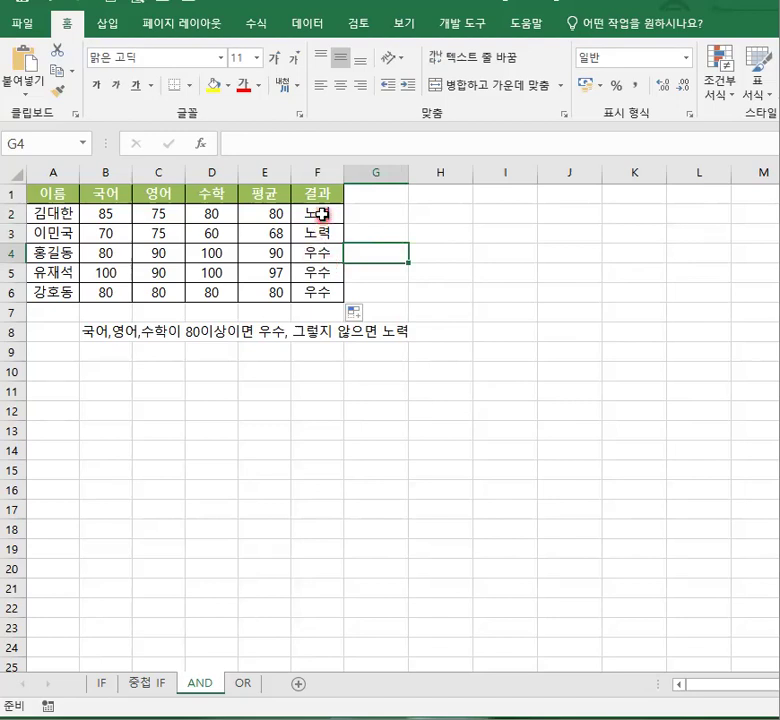
Compare the 국어, 영어 and 수학 scores in rows 2 to 6 with their 결과 grades and review the F2 formula.
{"action": "left_click", "coordinate": [108, 216]}
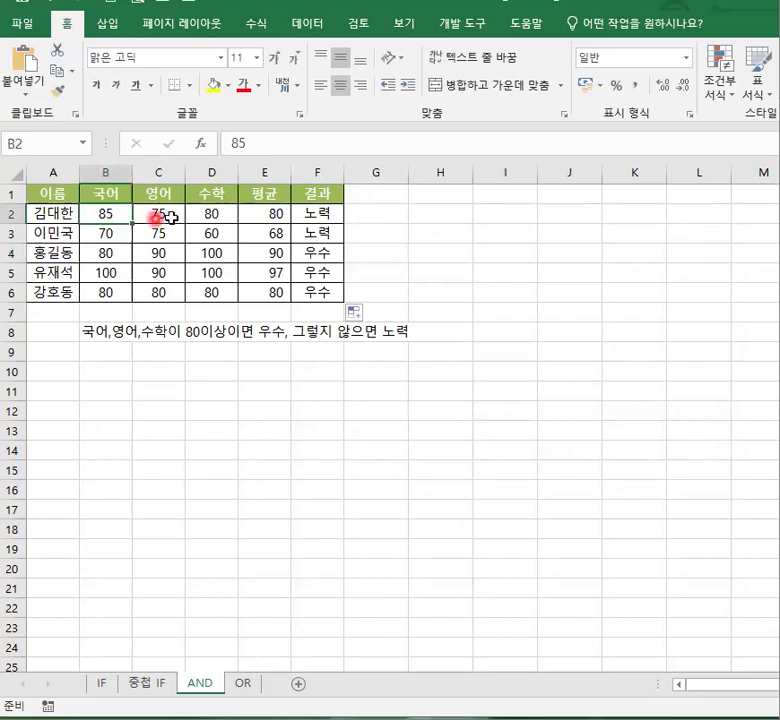
{"action": "left_click", "coordinate": [160, 215]}
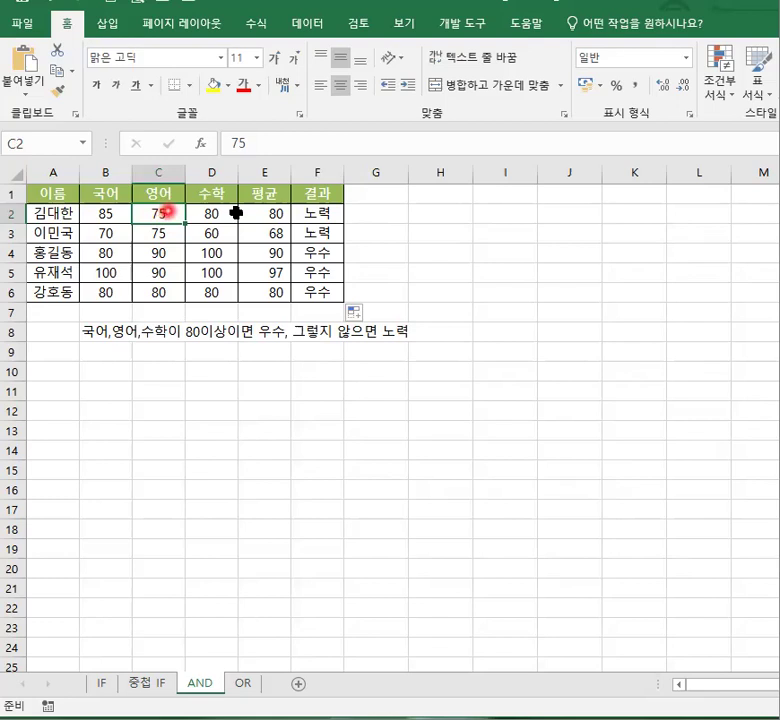
{"action": "left_click", "coordinate": [105, 236]}
{"action": "left_click", "coordinate": [162, 234]}
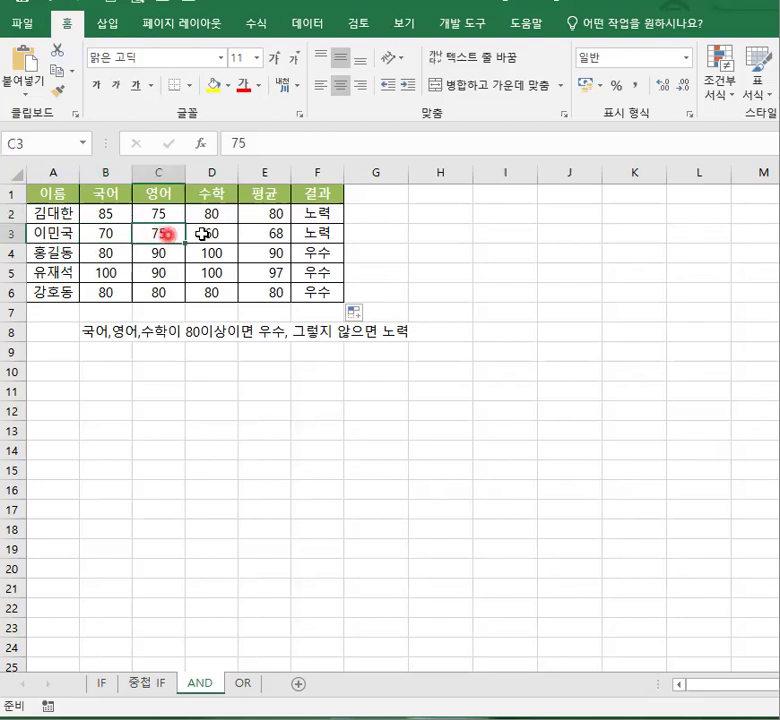
{"action": "left_click", "coordinate": [208, 234]}
{"action": "left_click_drag", "start_coordinate": [108, 233], "coordinate": [220, 233]}
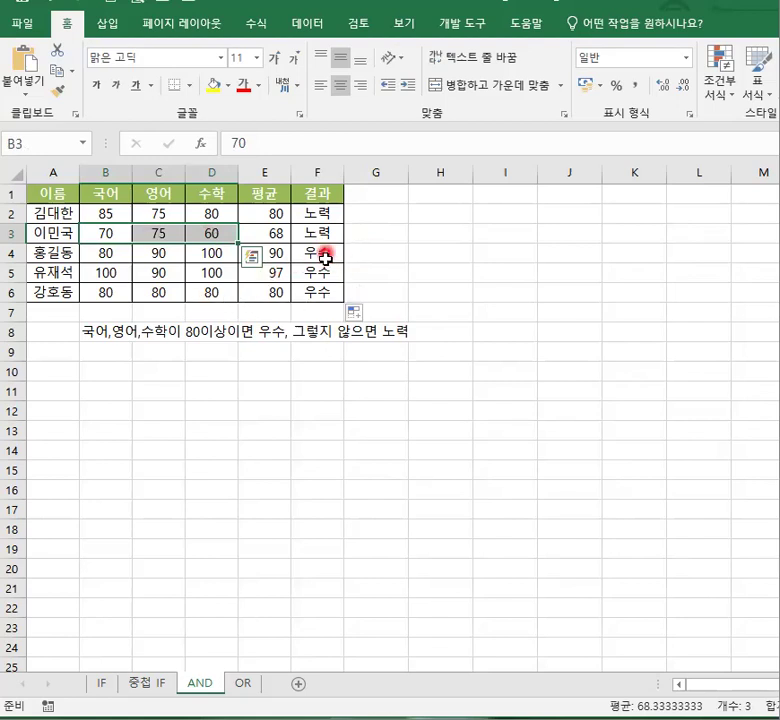
{"action": "left_click", "coordinate": [112, 255]}
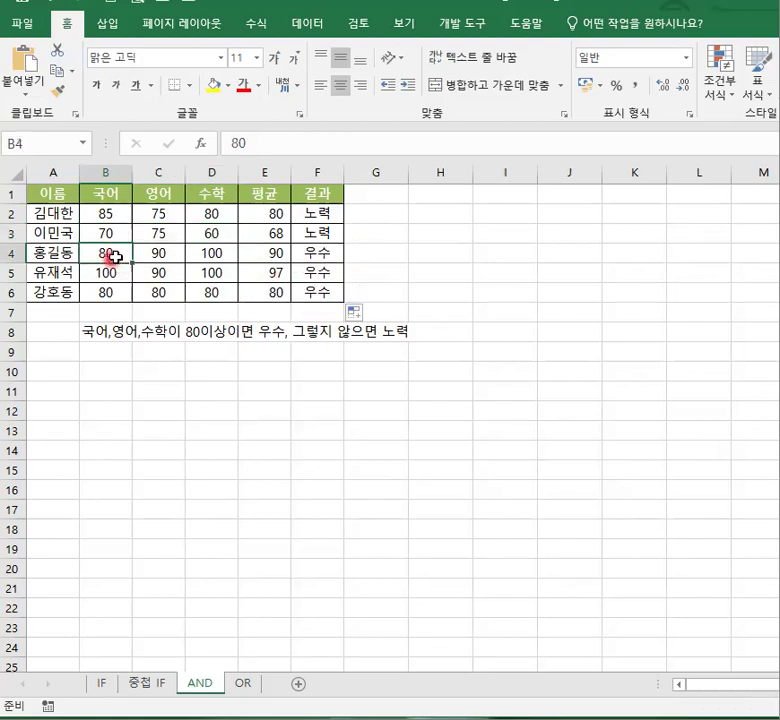
{"action": "left_click", "coordinate": [166, 252]}
{"action": "left_click", "coordinate": [202, 253]}
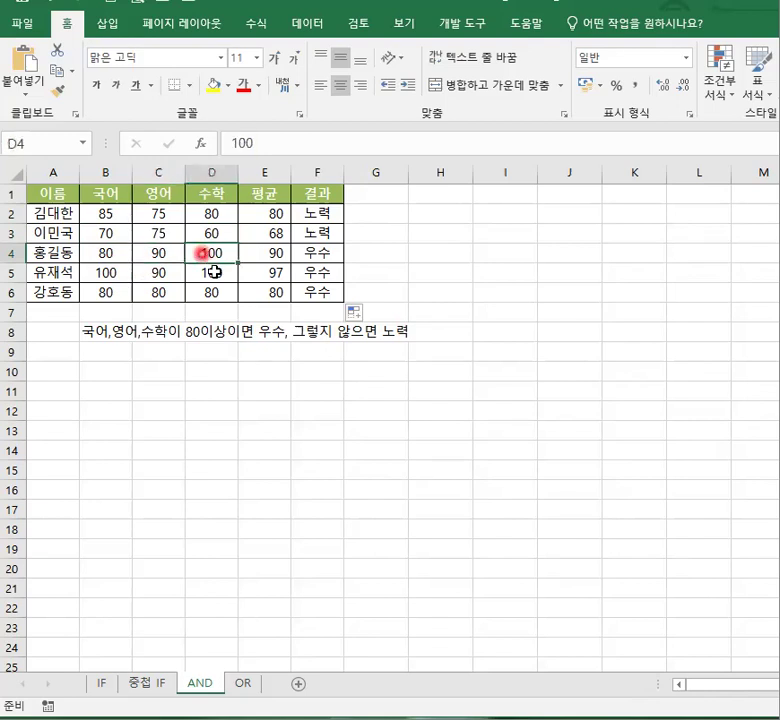
{"action": "left_click", "coordinate": [188, 276]}
{"action": "left_click", "coordinate": [110, 273]}
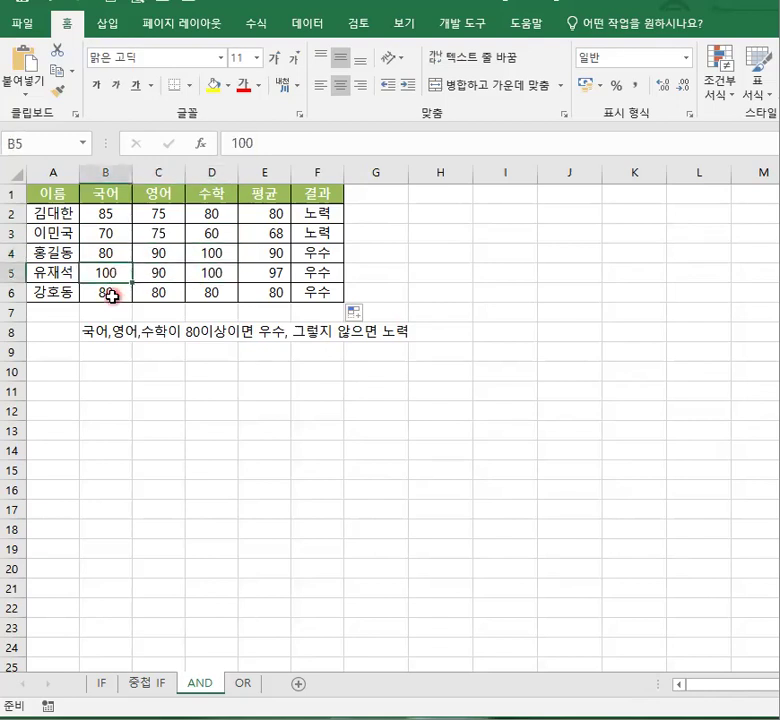
{"action": "left_click", "coordinate": [111, 296]}
{"action": "left_click", "coordinate": [180, 293]}
{"action": "left_click", "coordinate": [208, 292]}
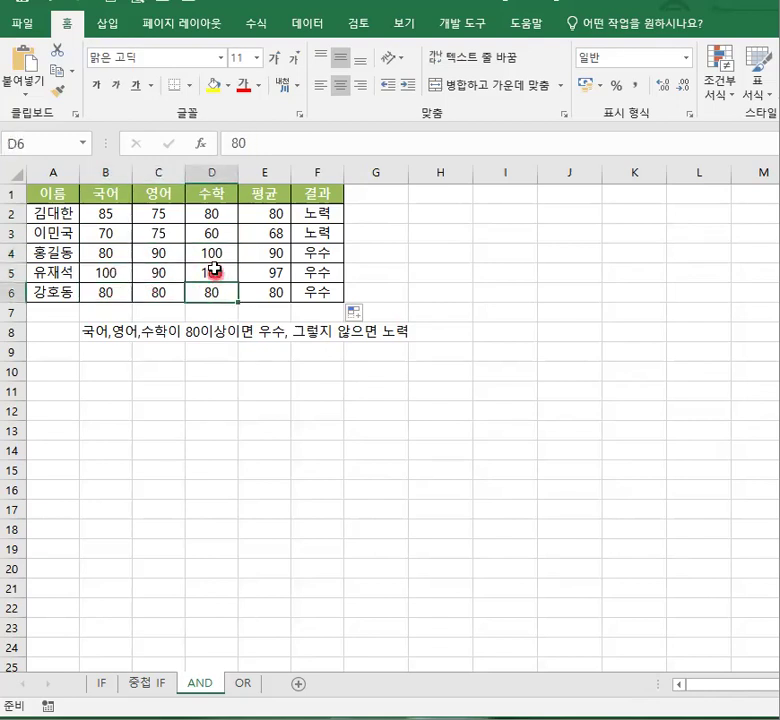
{"action": "left_click", "coordinate": [329, 217]}
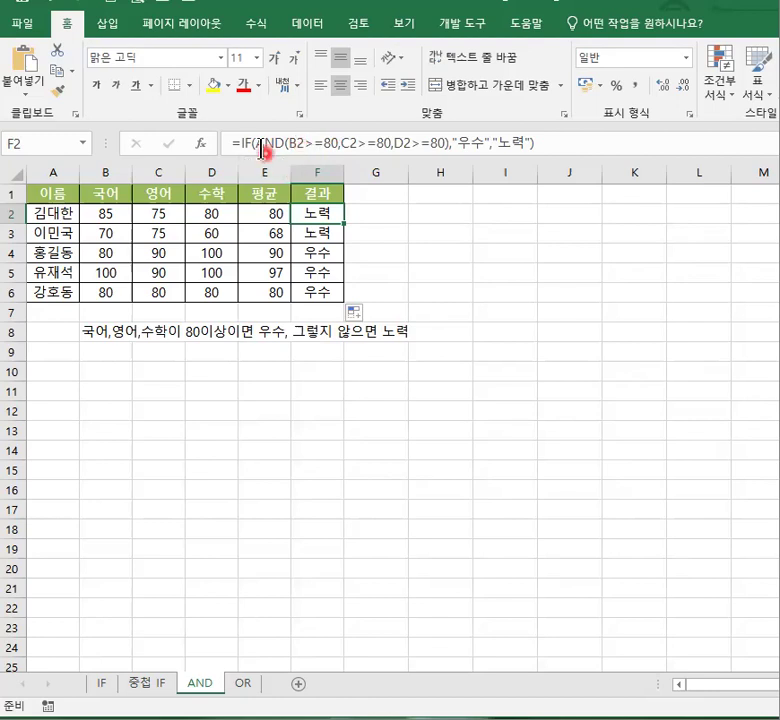
{"action": "left_click", "coordinate": [380, 465]}
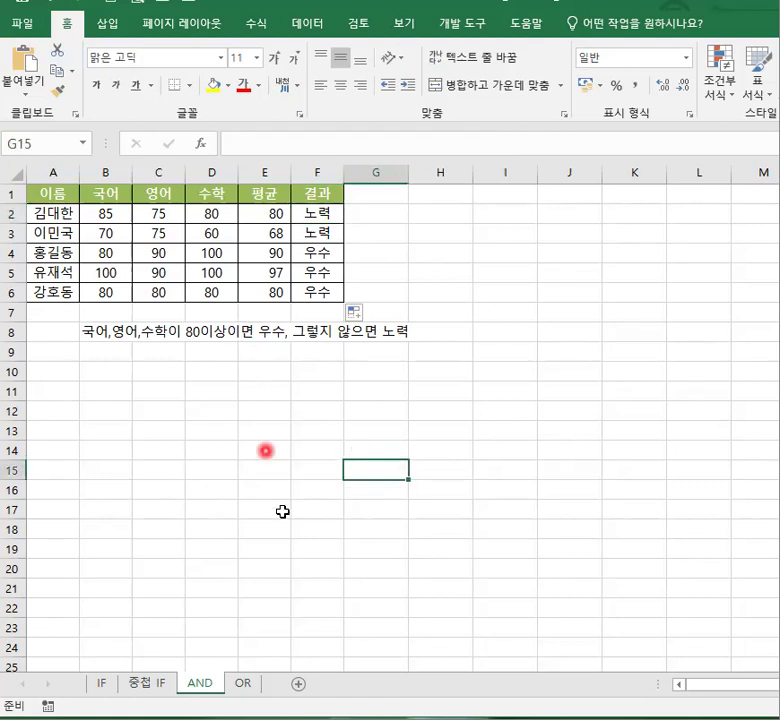
Copy the rule text in B8 of the AND sheet into B8 of the OR sheet.
{"action": "left_click", "coordinate": [240, 685]}
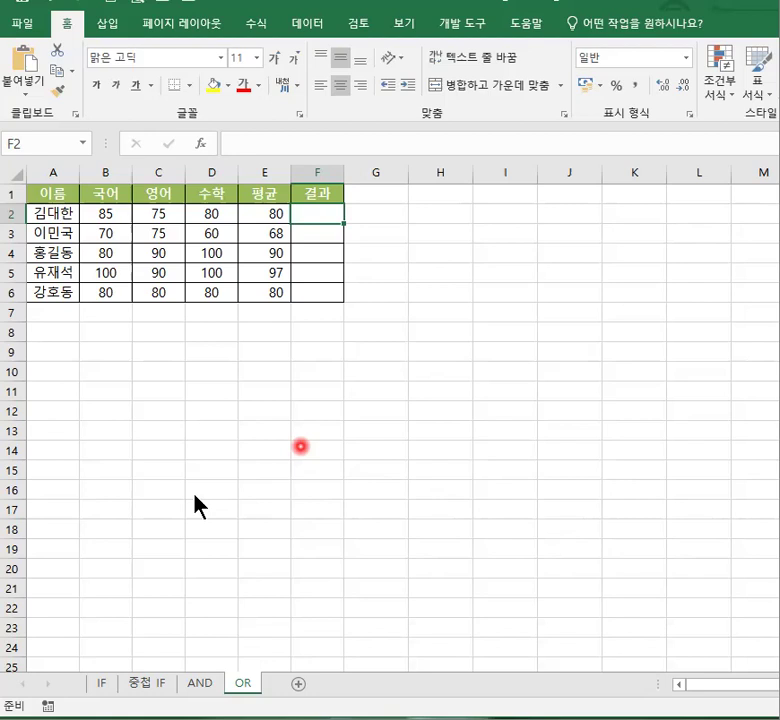
{"action": "left_click", "coordinate": [200, 684]}
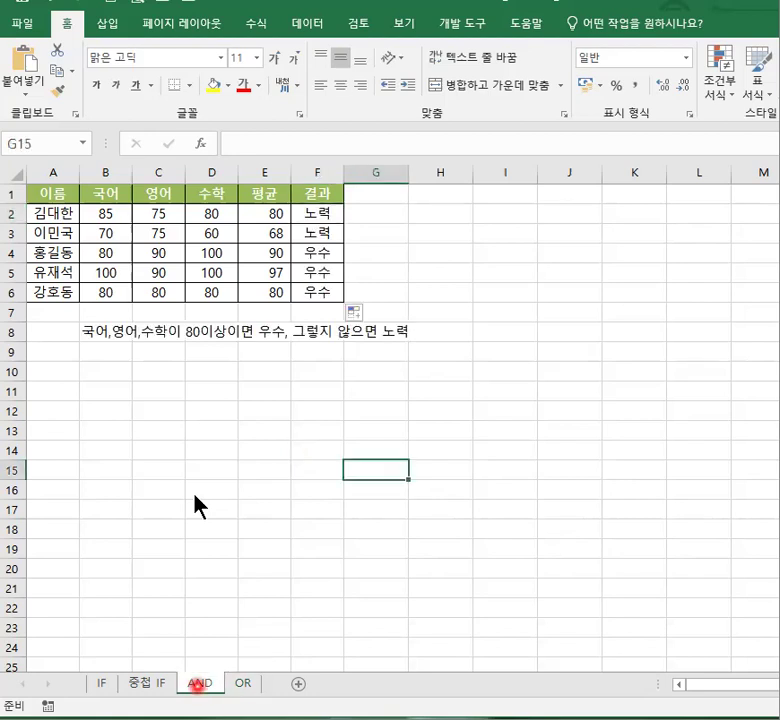
{"action": "left_click", "coordinate": [106, 335]}
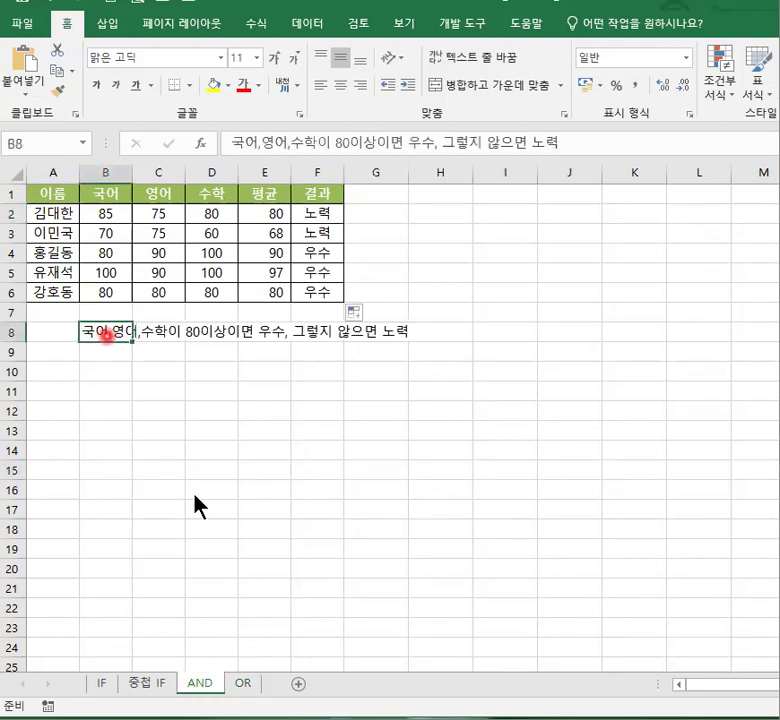
{"action": "right_click", "coordinate": [106, 335]}
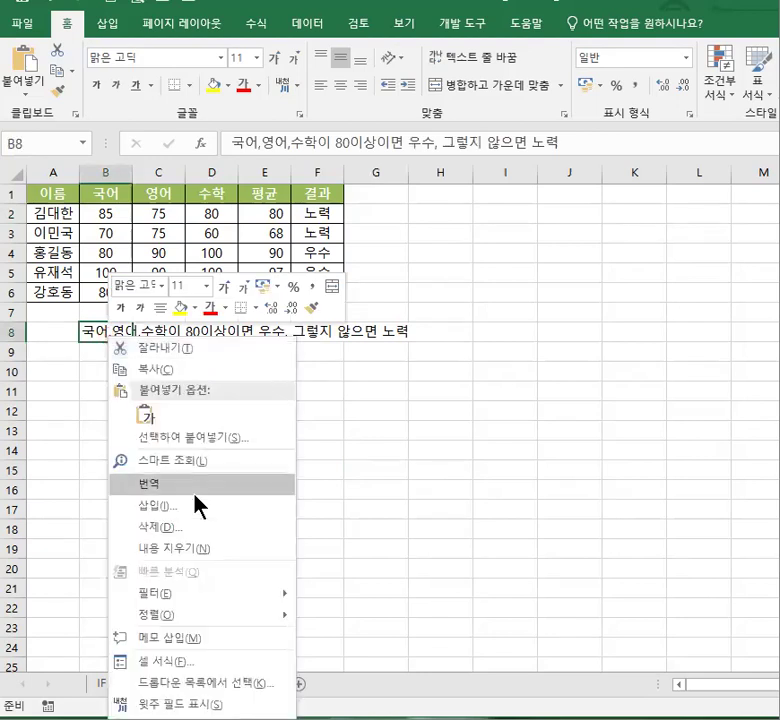
{"action": "left_click", "coordinate": [150, 370]}
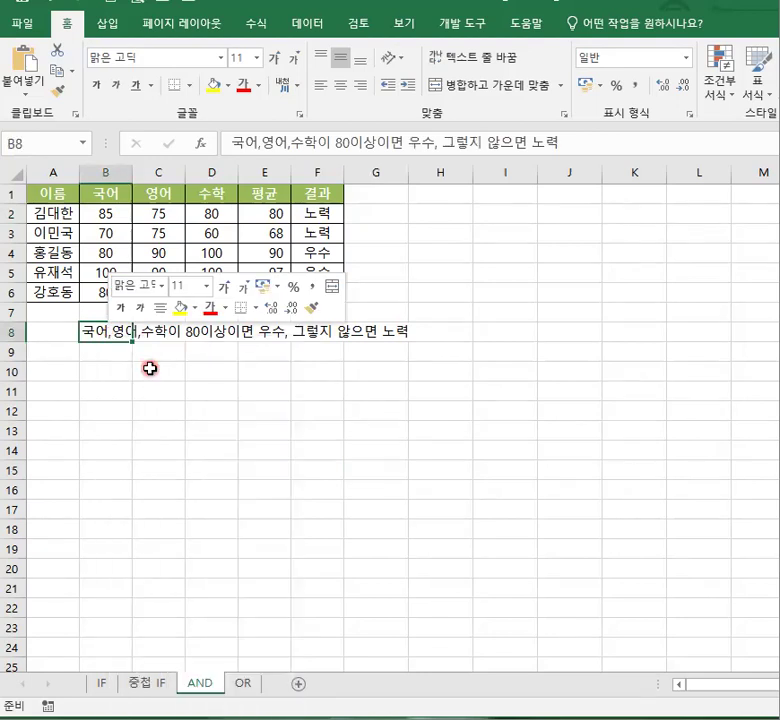
{"action": "left_click", "coordinate": [250, 686]}
{"action": "left_click", "coordinate": [101, 335]}
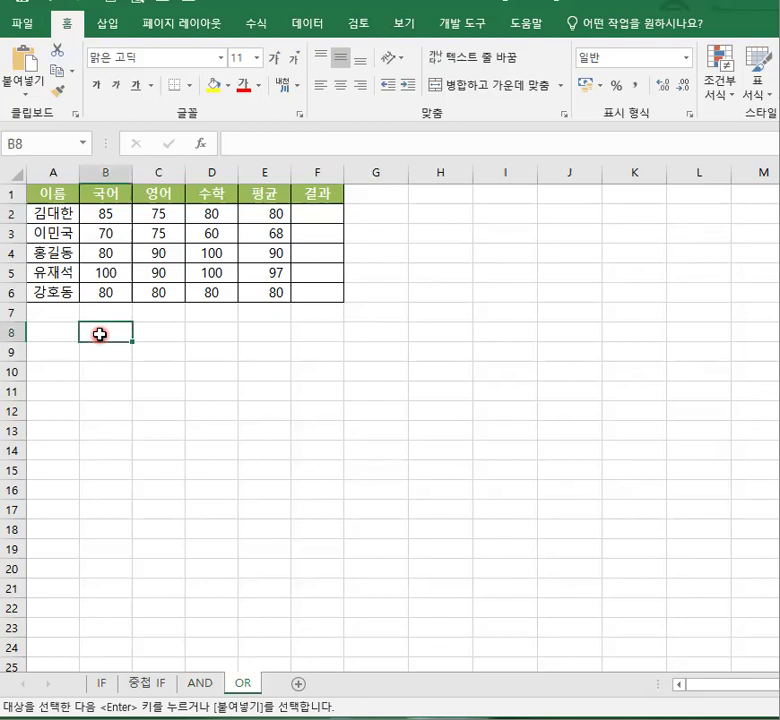
{"action": "right_click", "coordinate": [101, 335]}
{"action": "left_click", "coordinate": [141, 410]}
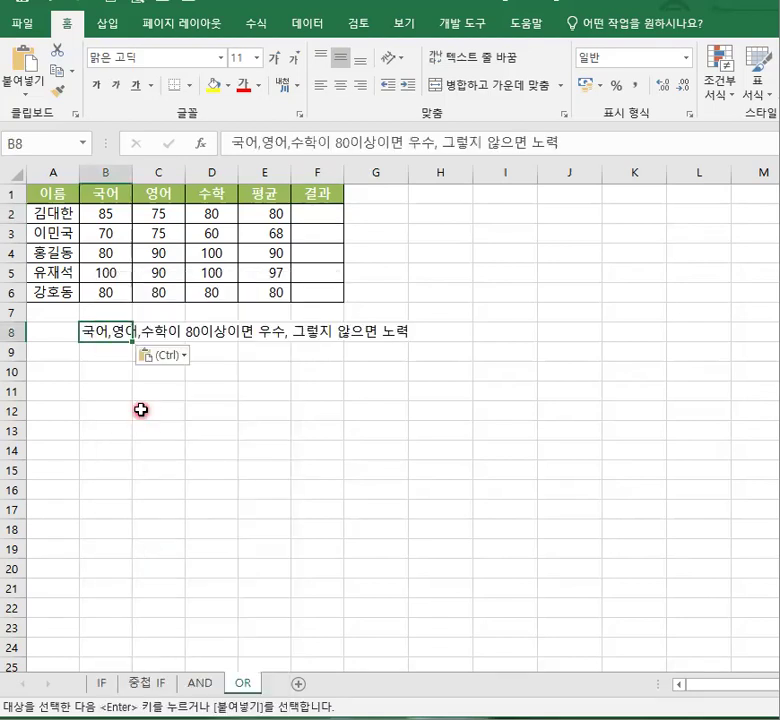
Insert "3과목 중 한 과목이라도" after 수학 in the rule text in B8.
{"action": "double_click", "coordinate": [113, 332]}
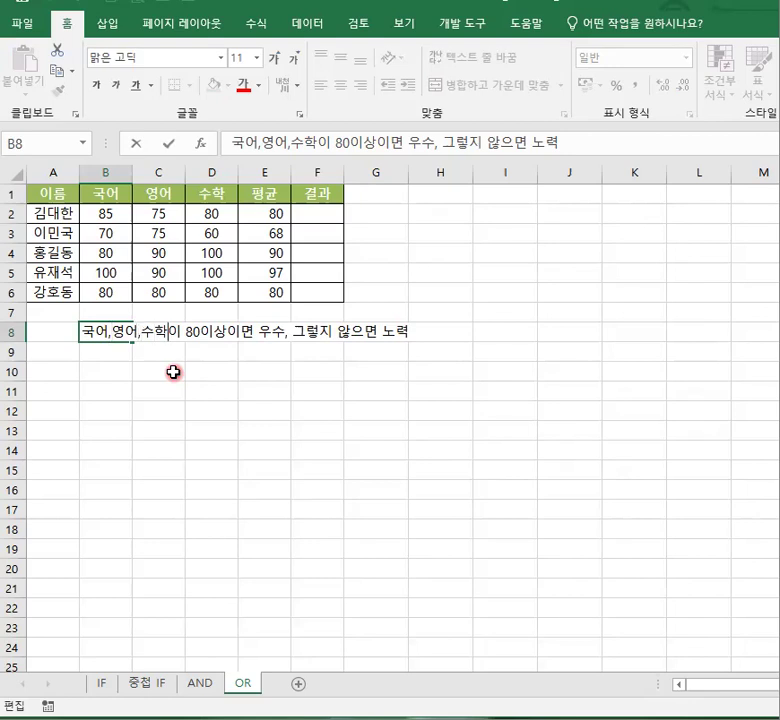
{"action": "type", "text": "3ㄱ"}
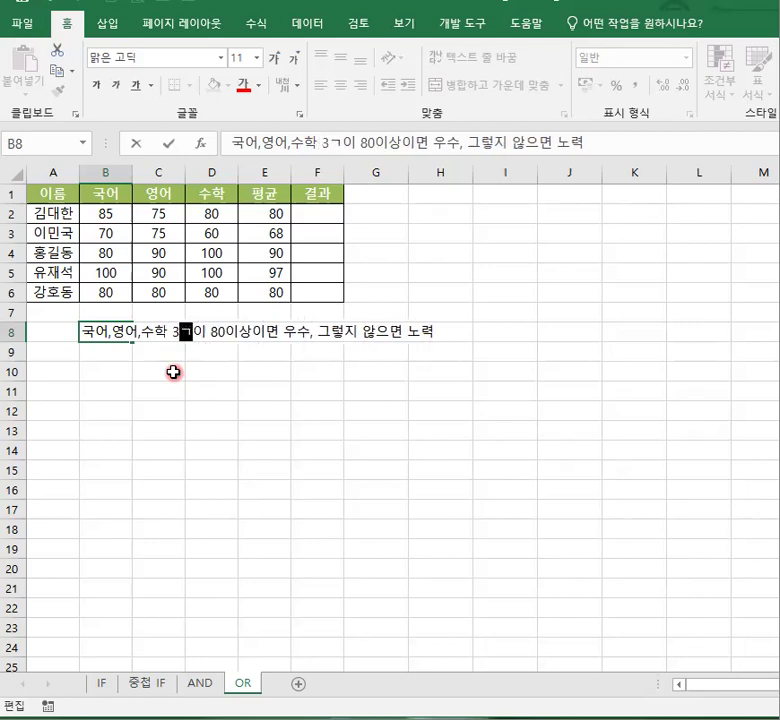
{"action": "type", "text": "과목 ㅈ"}
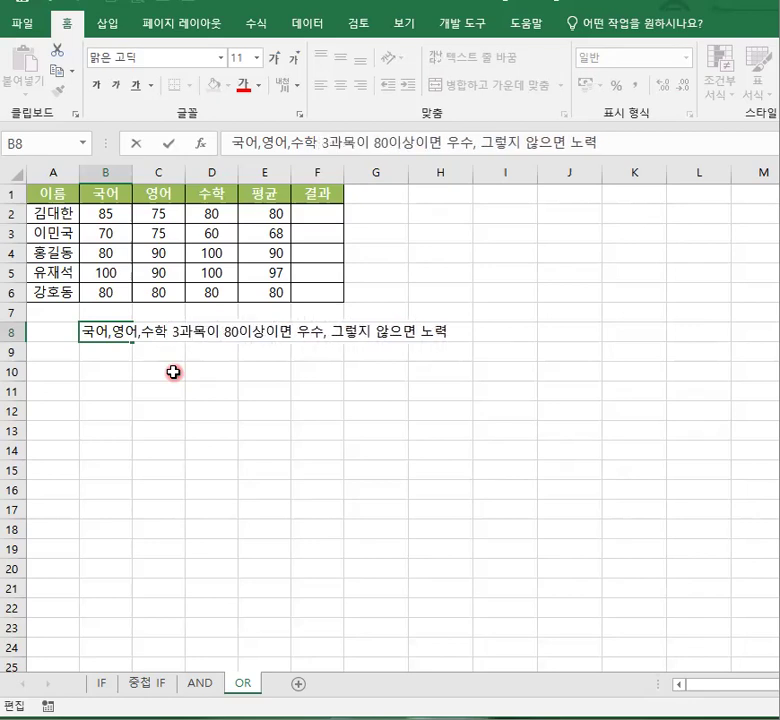
{"action": "type", "text": " 한 "}
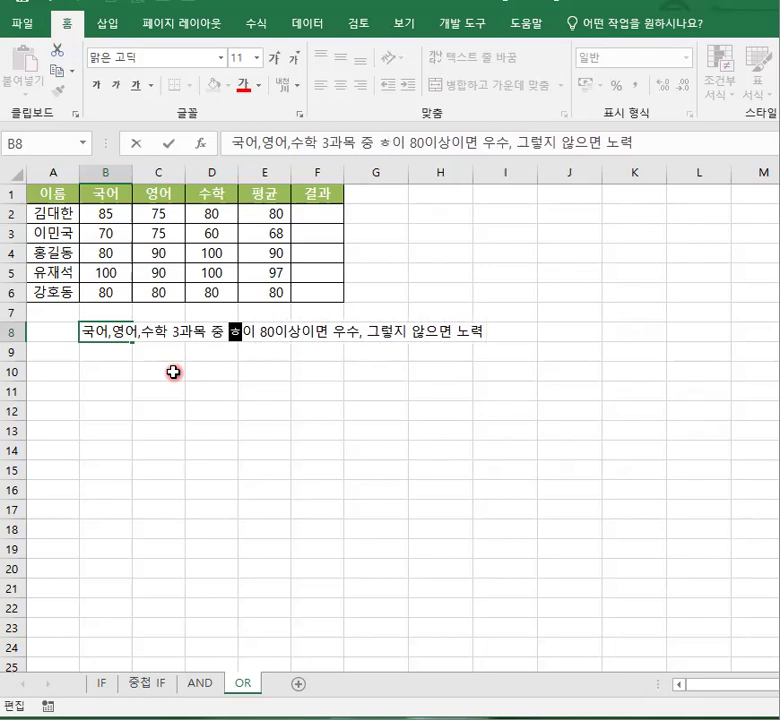
{"action": "type", "text": "고"}
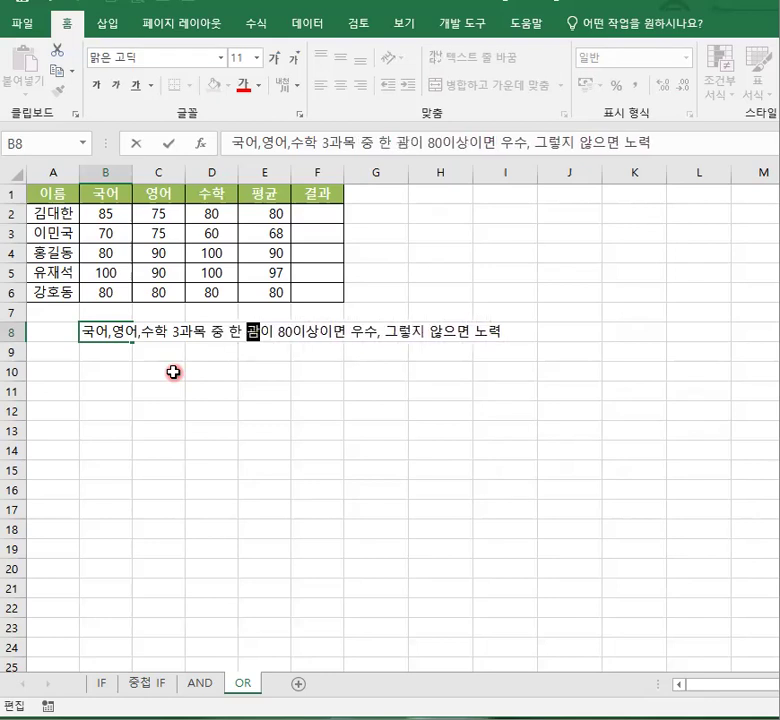
{"action": "type", "text": "과목"}
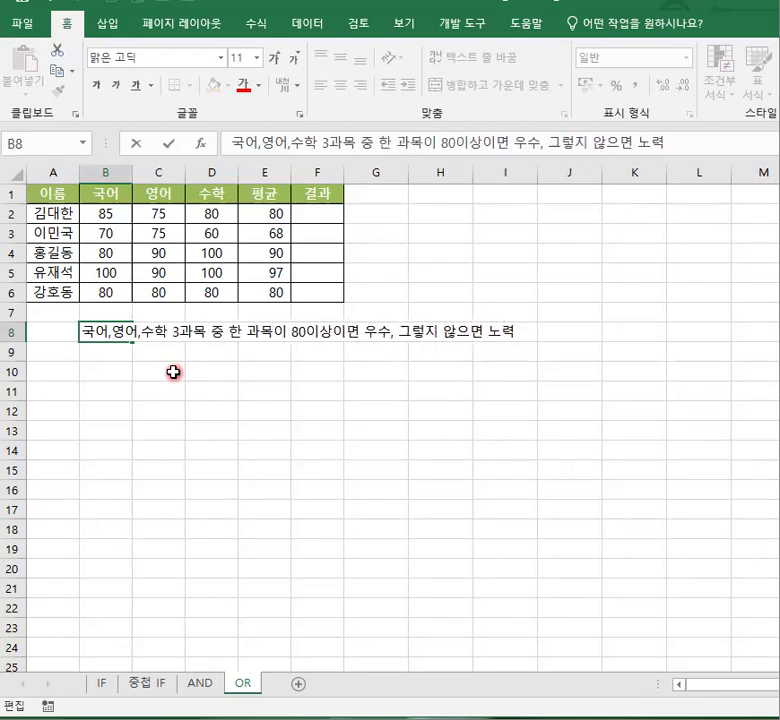
{"action": "type", "text": "이라도"}
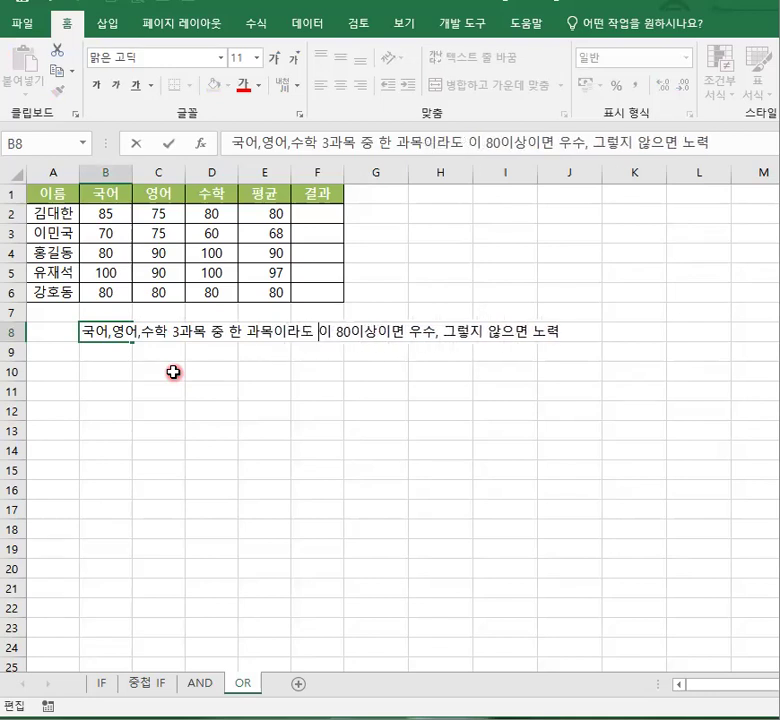
Remove the leftover 이 from the B8 rule text and set its score threshold to 90이상.
{"action": "key", "text": "Delete"}
{"action": "key", "text": "Delete"}
{"action": "key", "text": "Delete"}
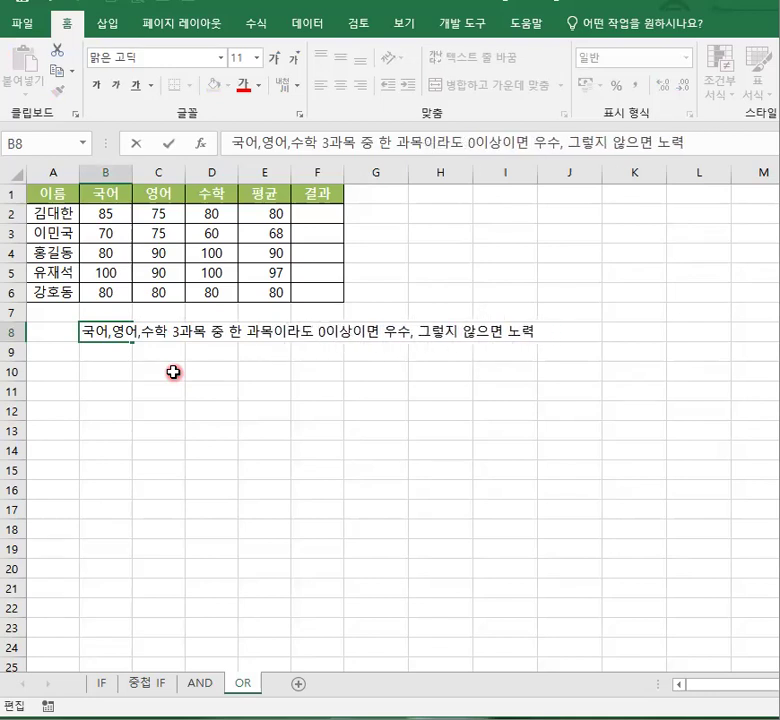
{"action": "type", "text": "9"}
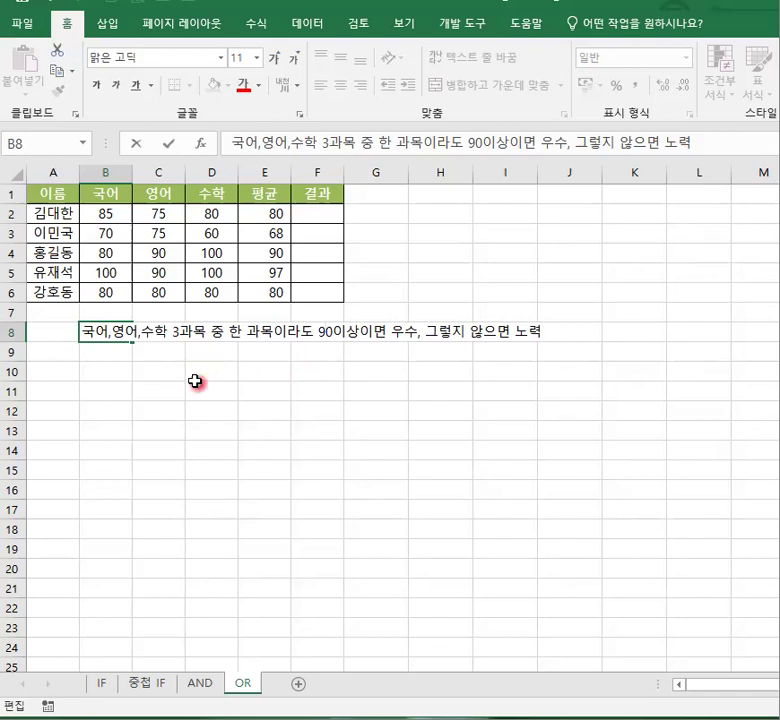
{"action": "key", "text": "Return"}
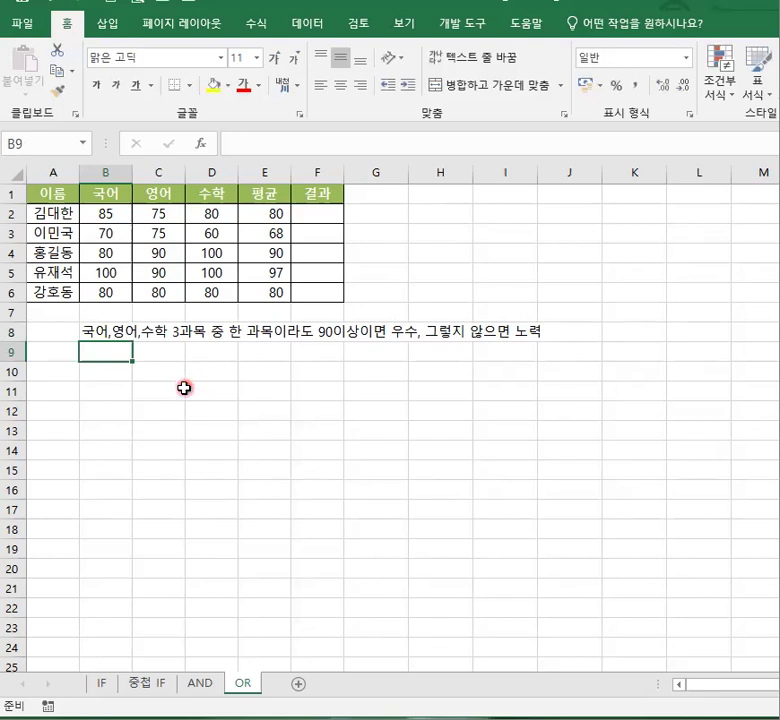
{"action": "left_click", "coordinate": [182, 390]}
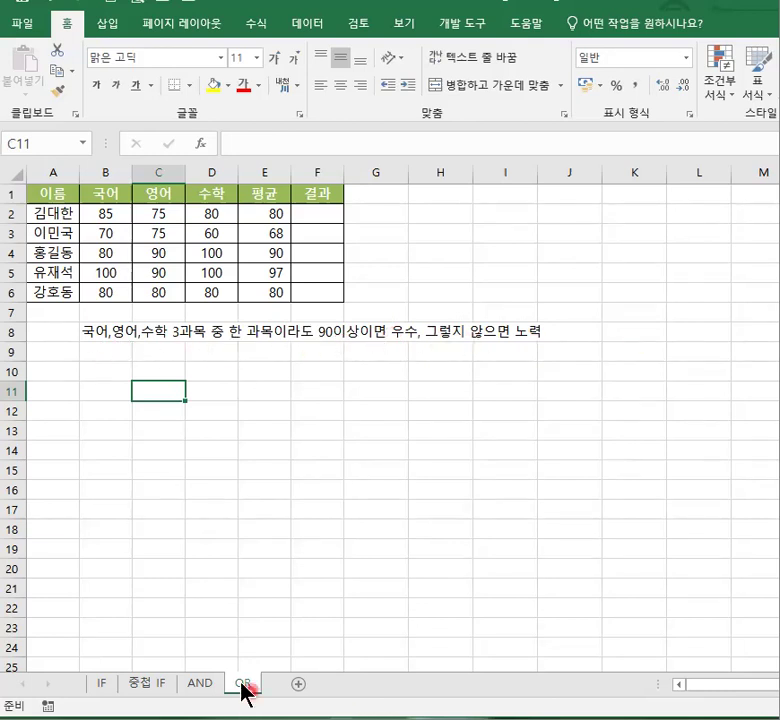
Start an IF formula in F2 with a nested OR function as its logical test.
{"action": "left_click", "coordinate": [314, 212]}
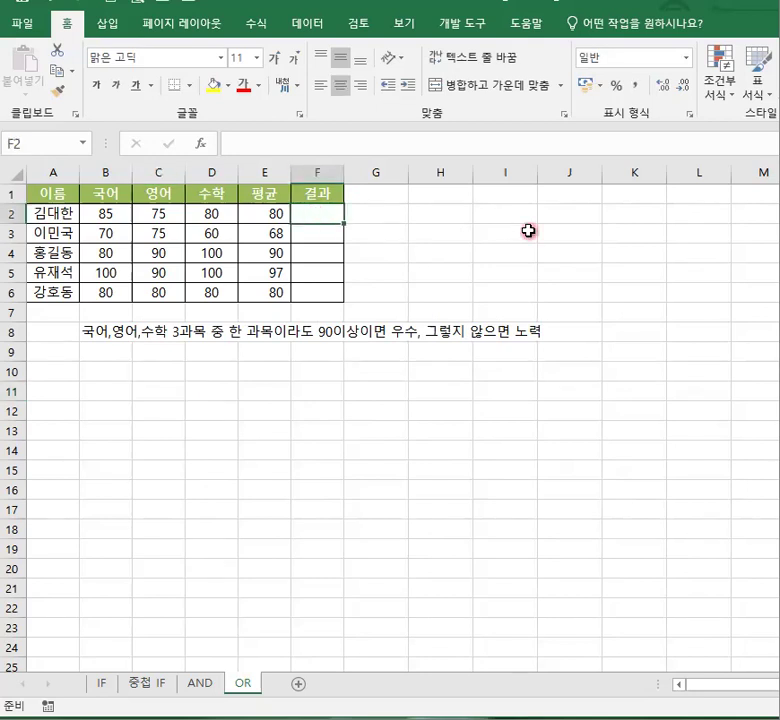
{"action": "type", "text": "="}
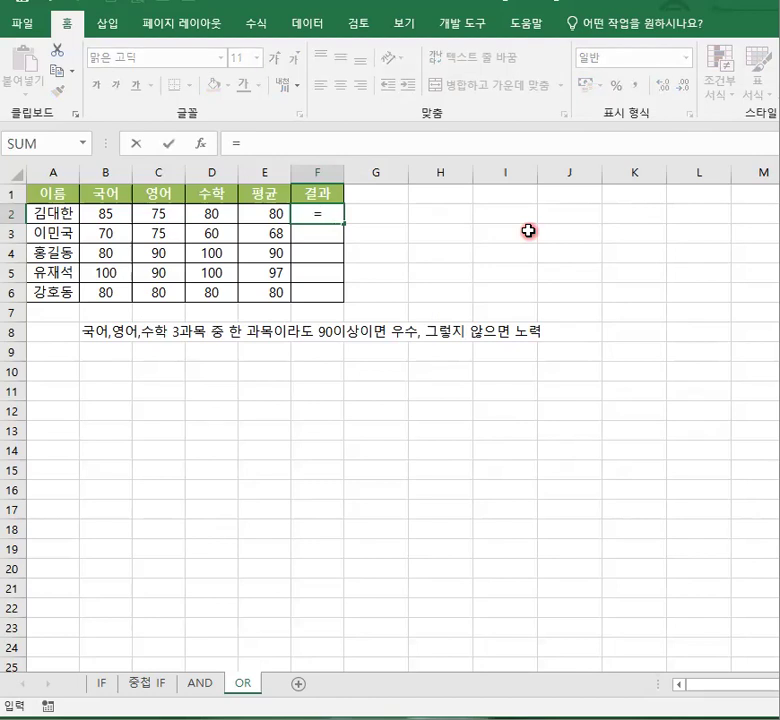
{"action": "type", "text": "If"}
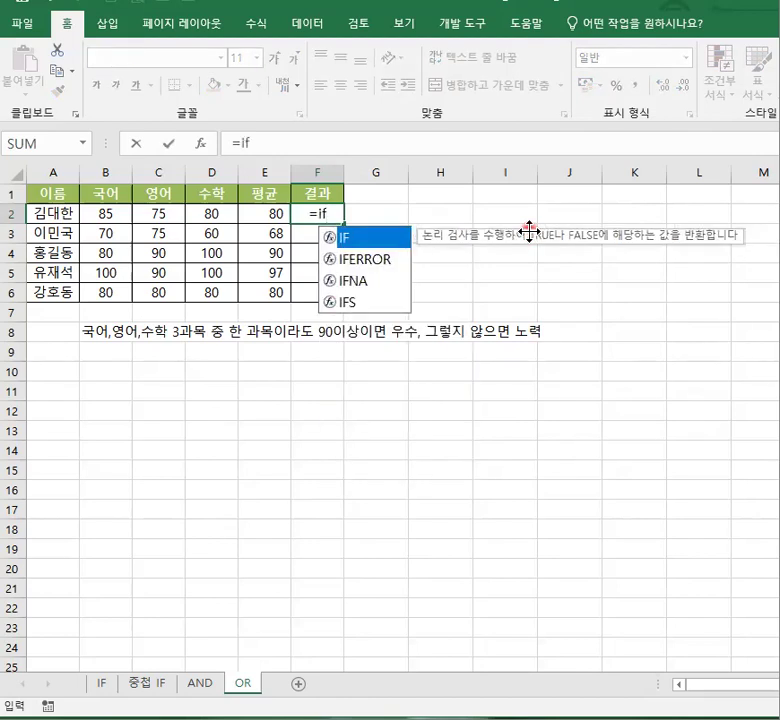
{"action": "type", "text": "("}
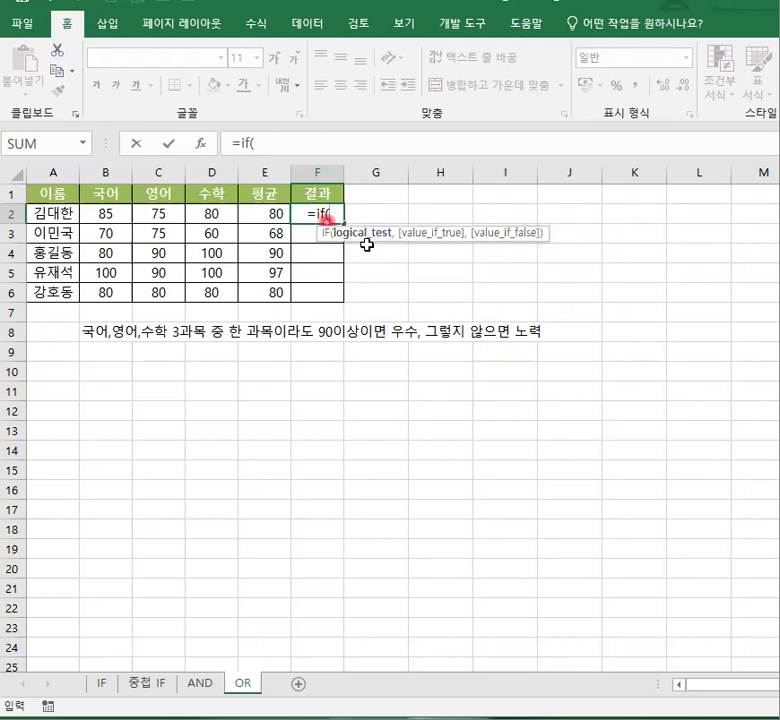
{"action": "key", "text": "BackSpace"}
{"action": "key", "text": "BackSpace"}
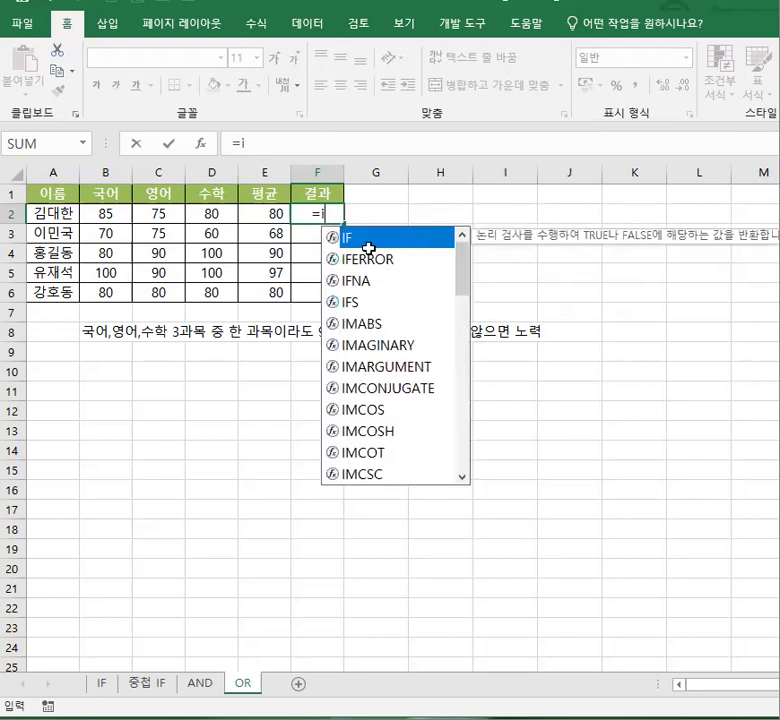
{"action": "key", "text": "BackSpace"}
{"action": "type", "text": "IF"}
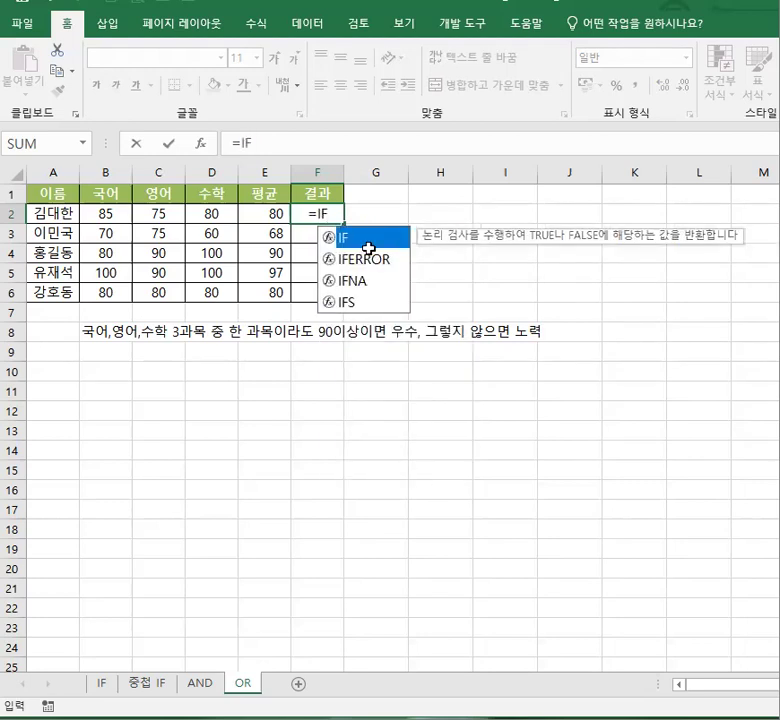
{"action": "double_click", "coordinate": [369, 246]}
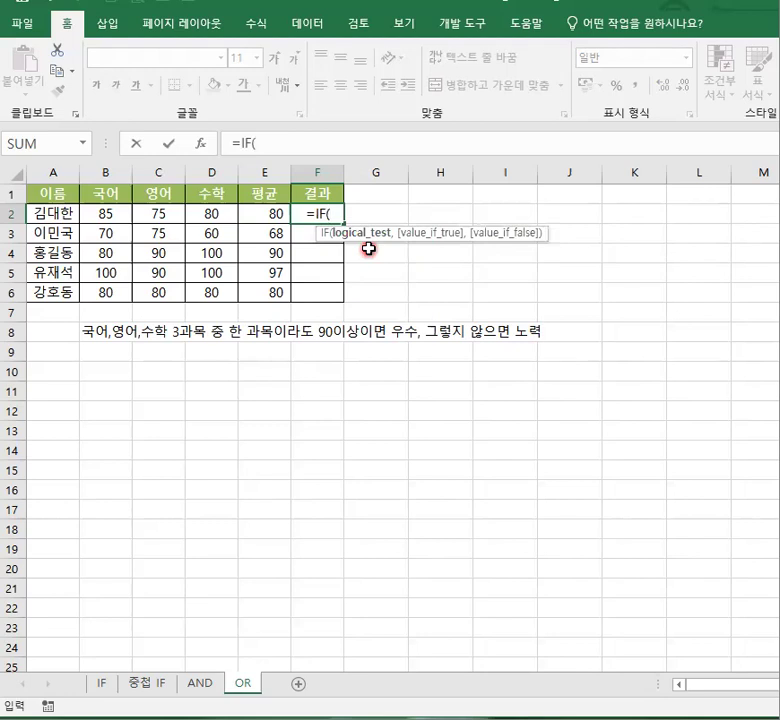
{"action": "type", "text": "OR"}
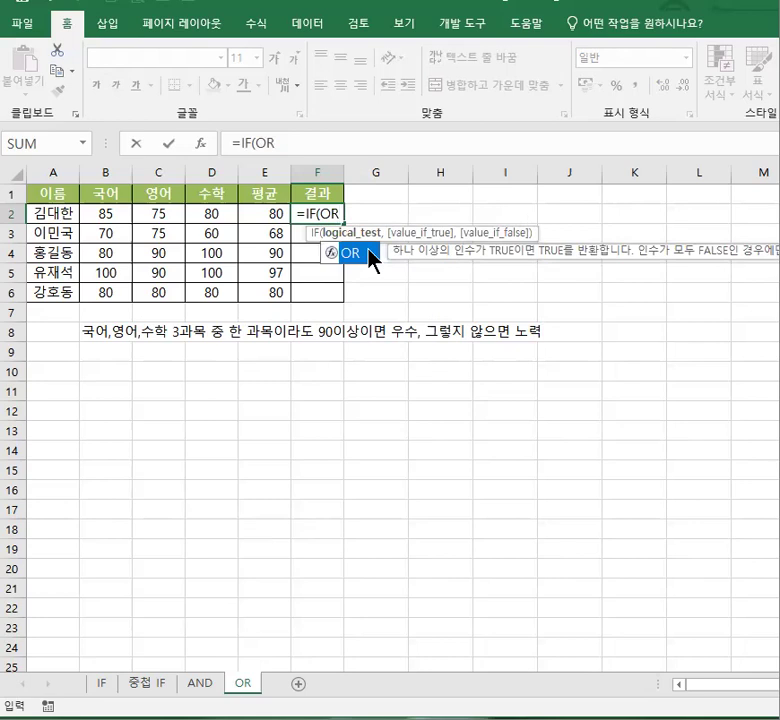
{"action": "double_click", "coordinate": [370, 255]}
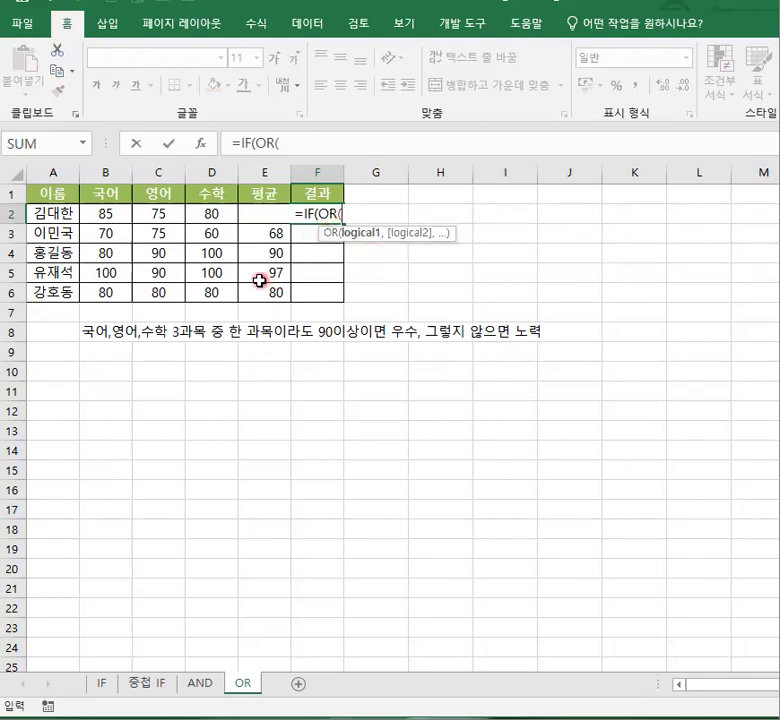
Enter the OR conditions B2>=90, C2>=90 and D2>=90 in the F2 formula and close the OR function.
{"action": "left_click", "coordinate": [107, 213]}
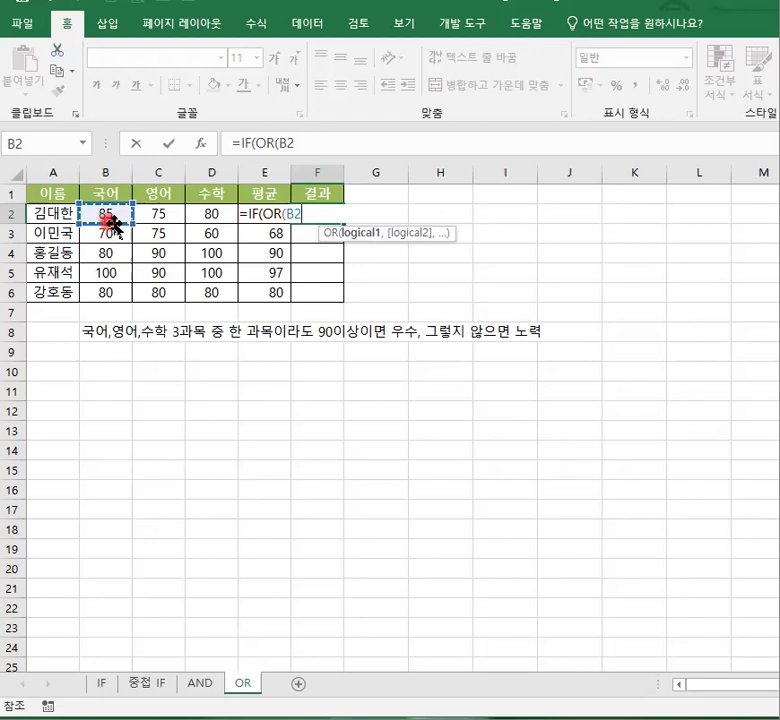
{"action": "type", "text": ">=90,"}
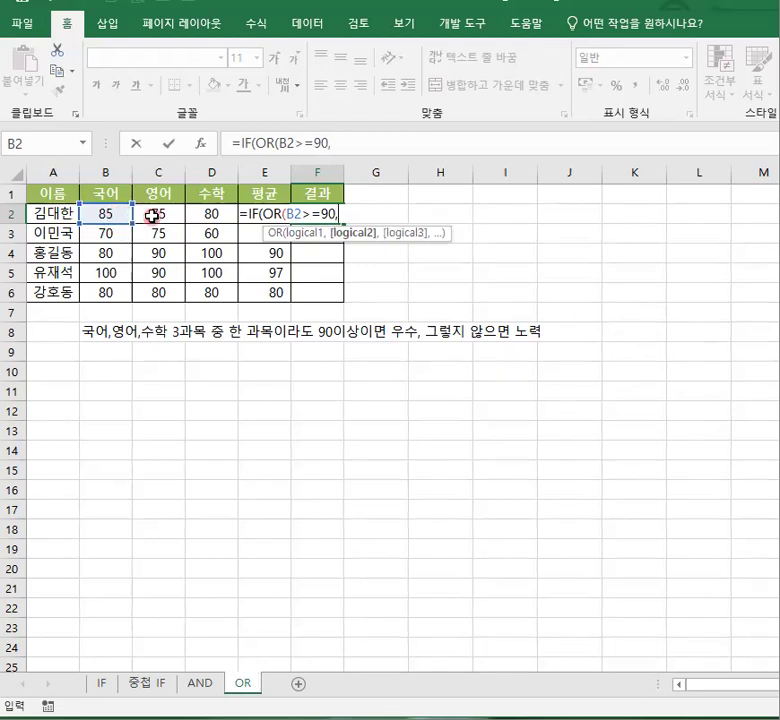
{"action": "left_click", "coordinate": [151, 216]}
{"action": "type", "text": ">=90"}
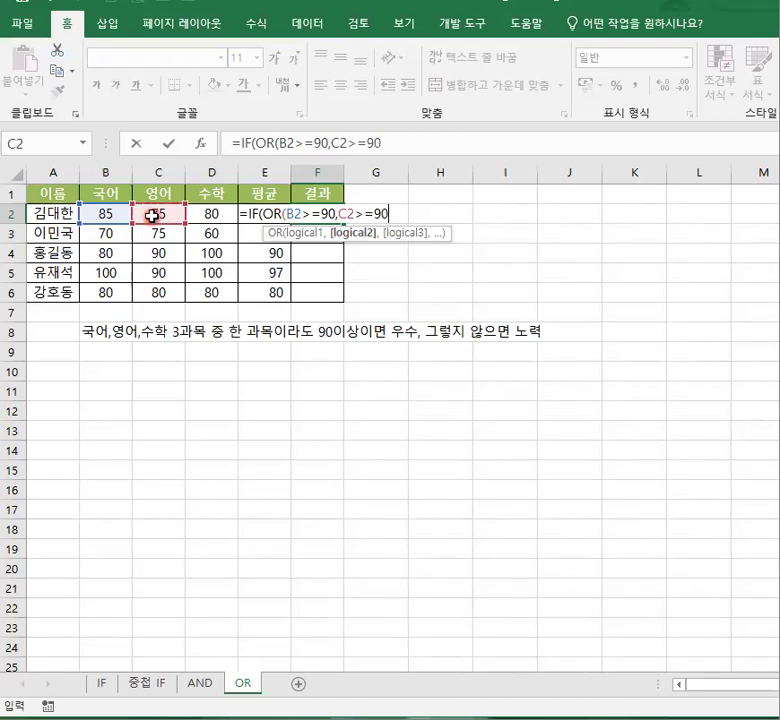
{"action": "type", "text": ","}
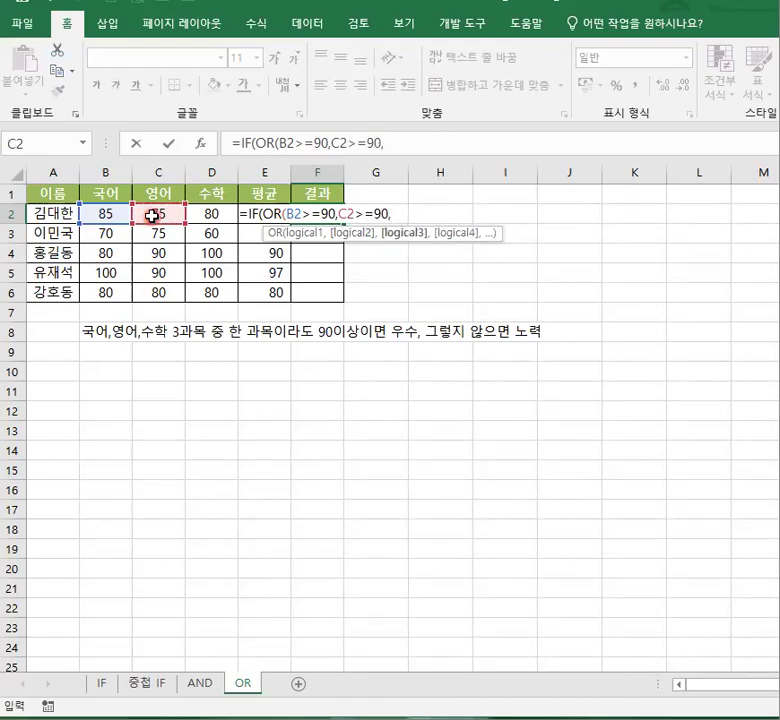
{"action": "left_click", "coordinate": [214, 215]}
{"action": "type", "text": ">=90"}
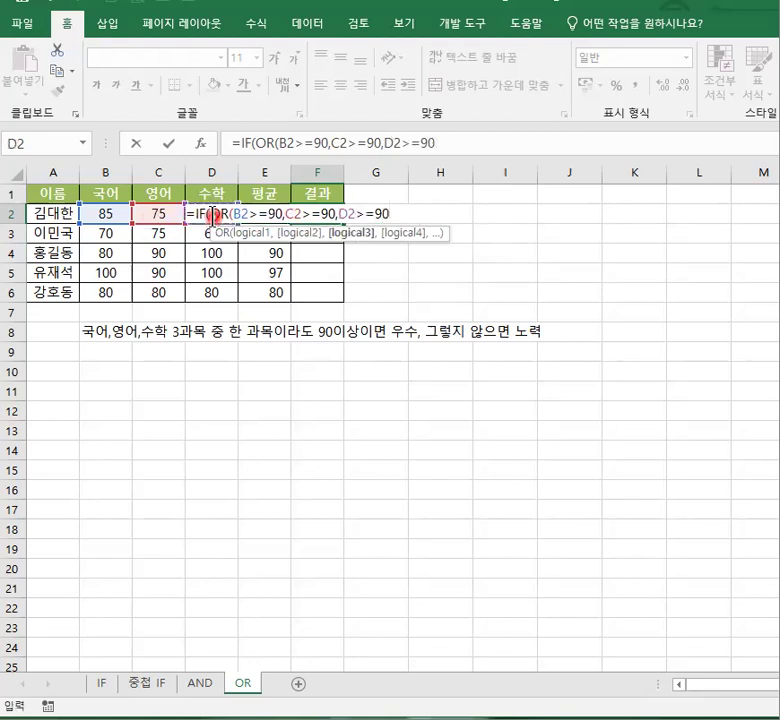
{"action": "type", "text": ")"}
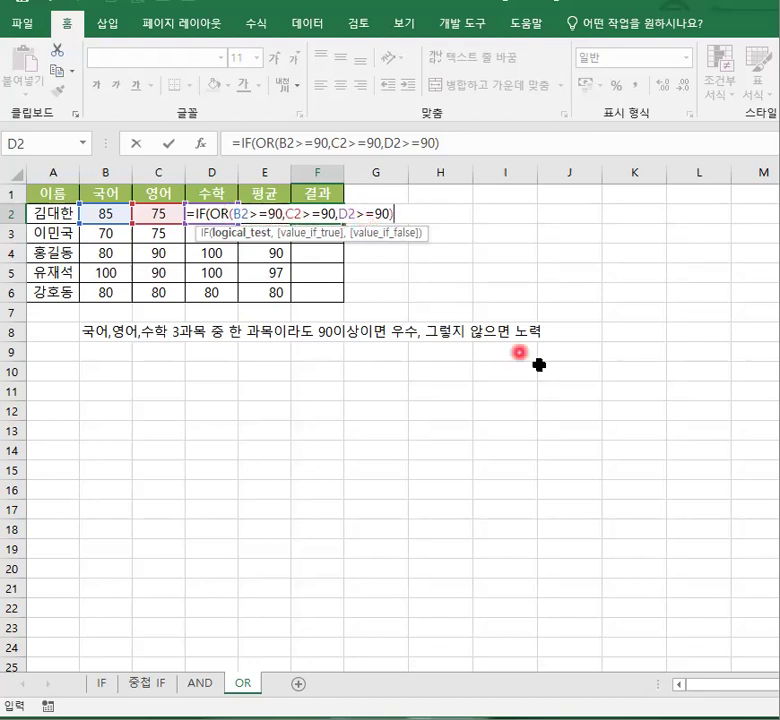
Complete the F2 formula with "우수" as the true value and "노력" as the false value.
{"action": "type", "text": ","}
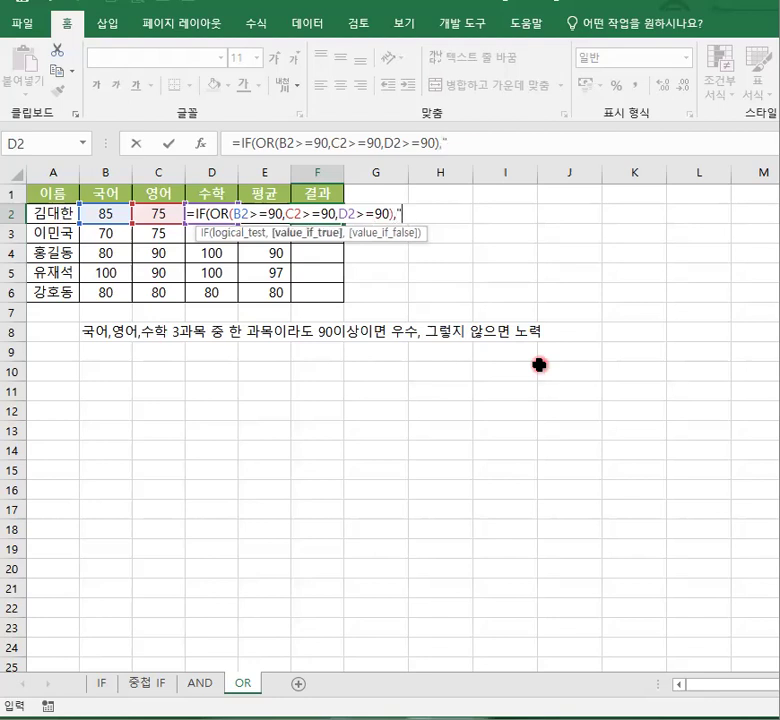
{"action": "type", "text": "\"우수\","}
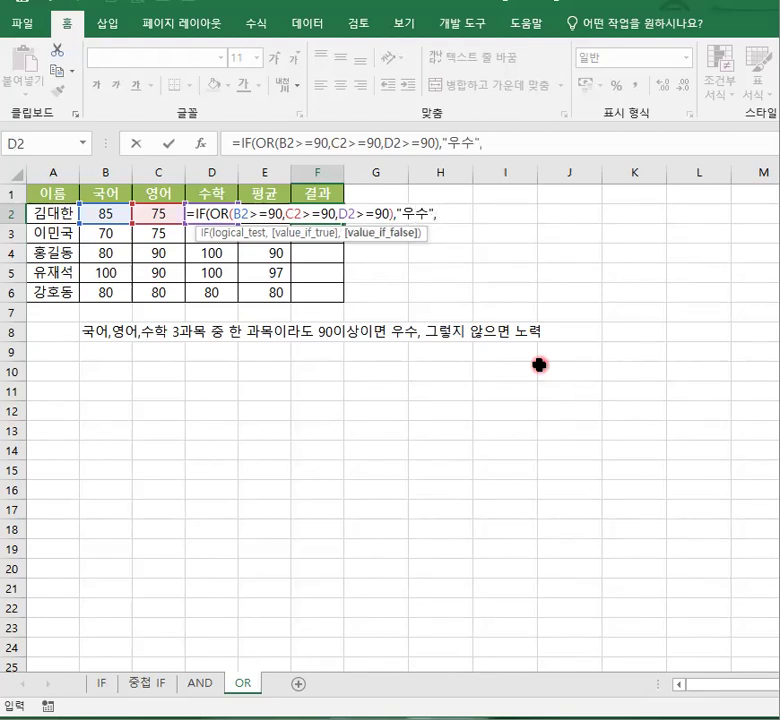
{"action": "type", "text": "\"노력"}
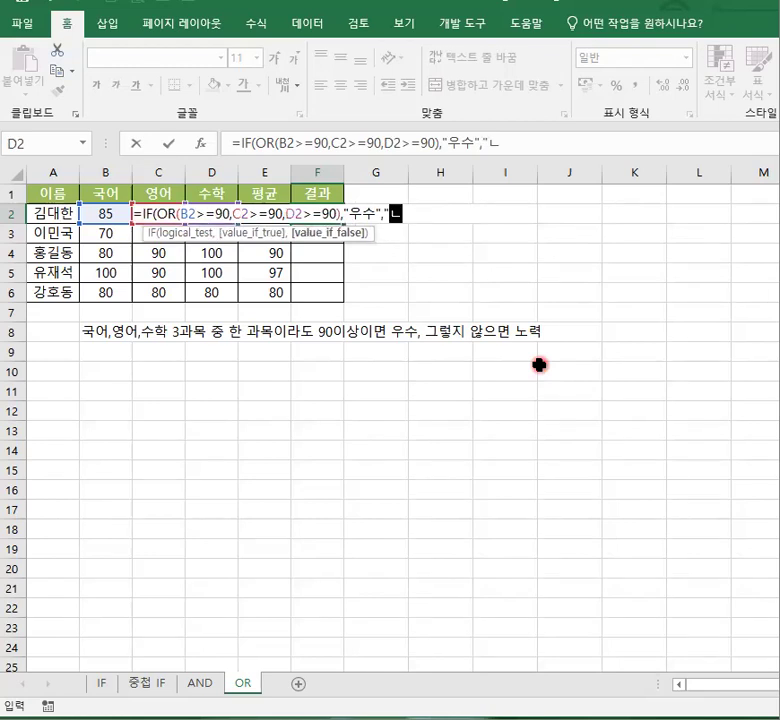
{"action": "type", "text": "\""}
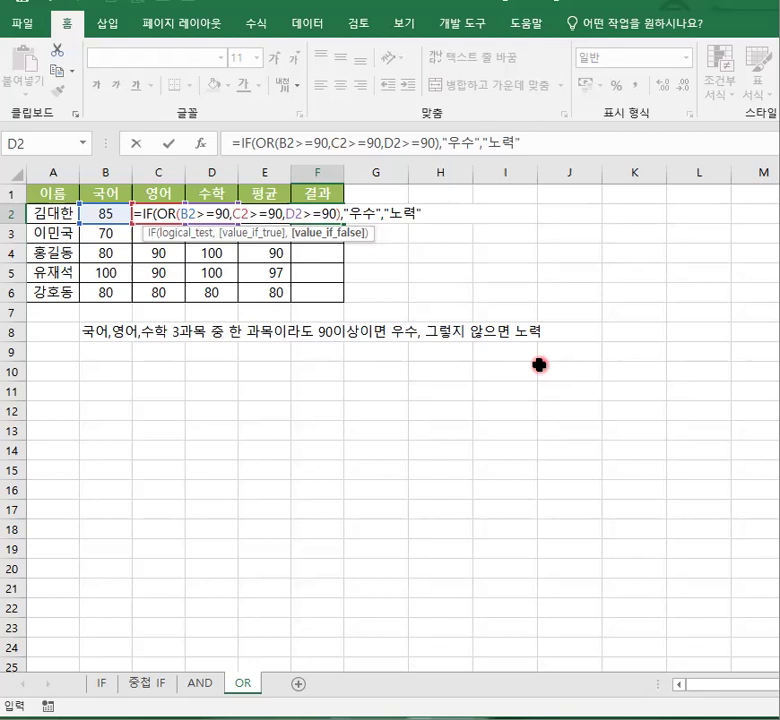
{"action": "type", "text": ")"}
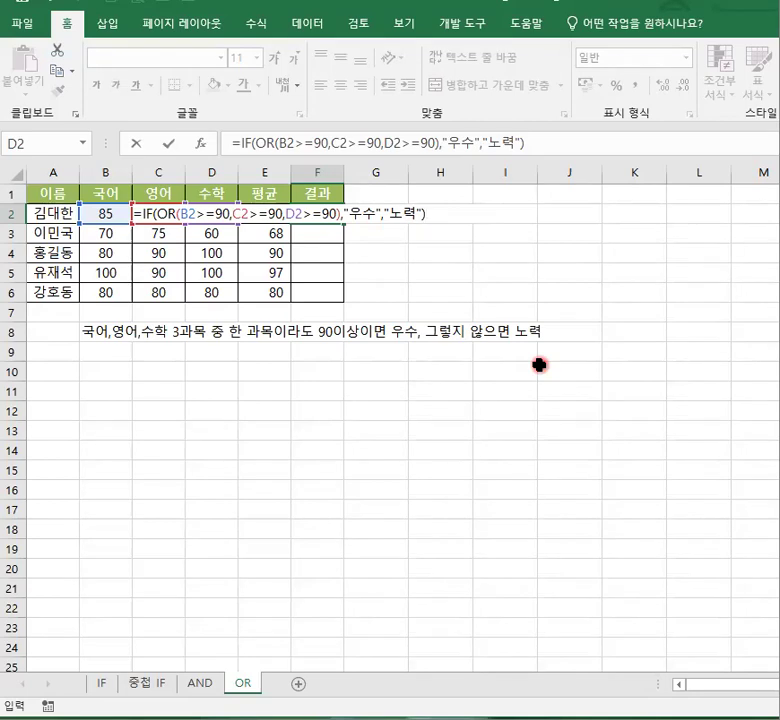
{"action": "key", "text": "Return"}
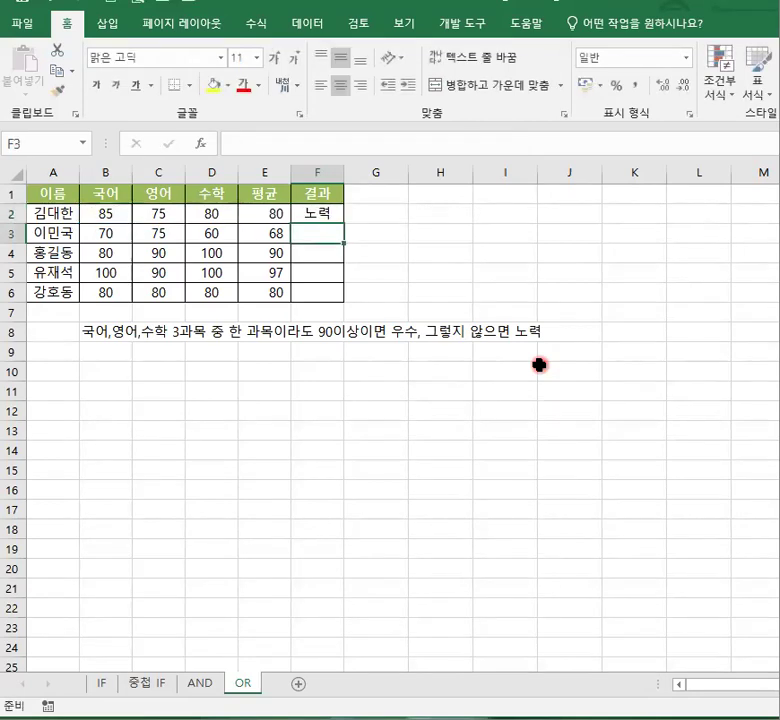
Fill the IF and OR formula from F2 down through F6 in the 결과 column.
{"action": "left_click", "coordinate": [320, 213]}
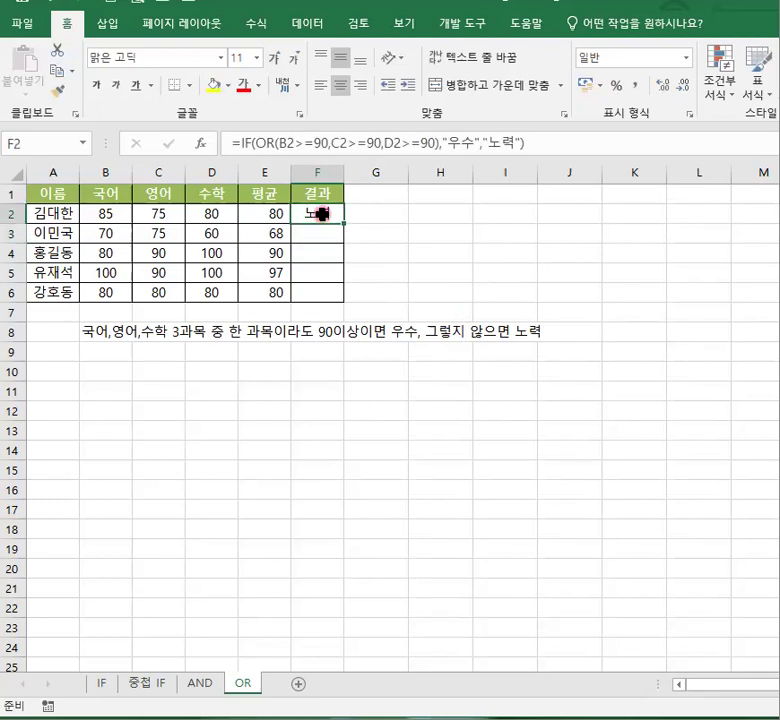
{"action": "left_click_drag", "start_coordinate": [346, 224], "coordinate": [344, 299]}
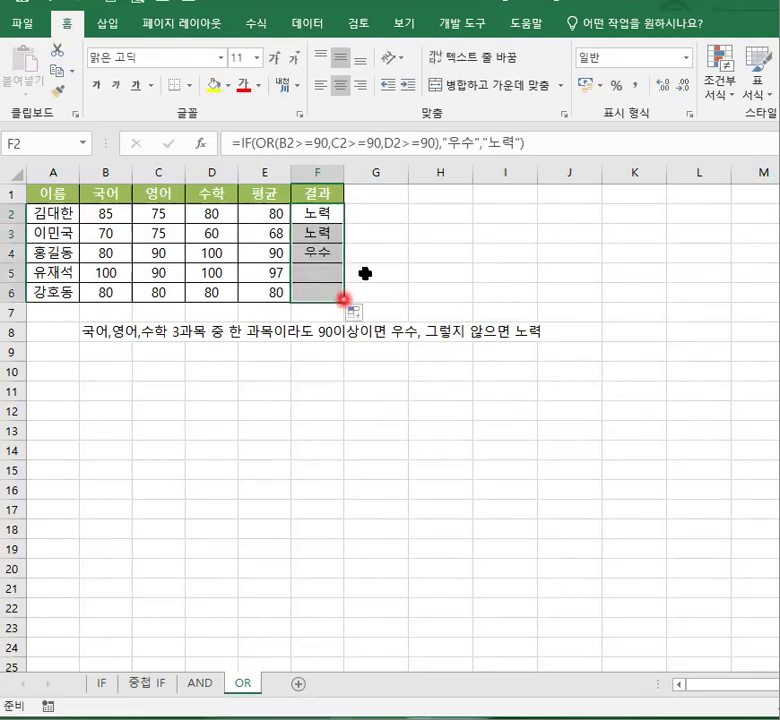
{"action": "left_click", "coordinate": [392, 251]}
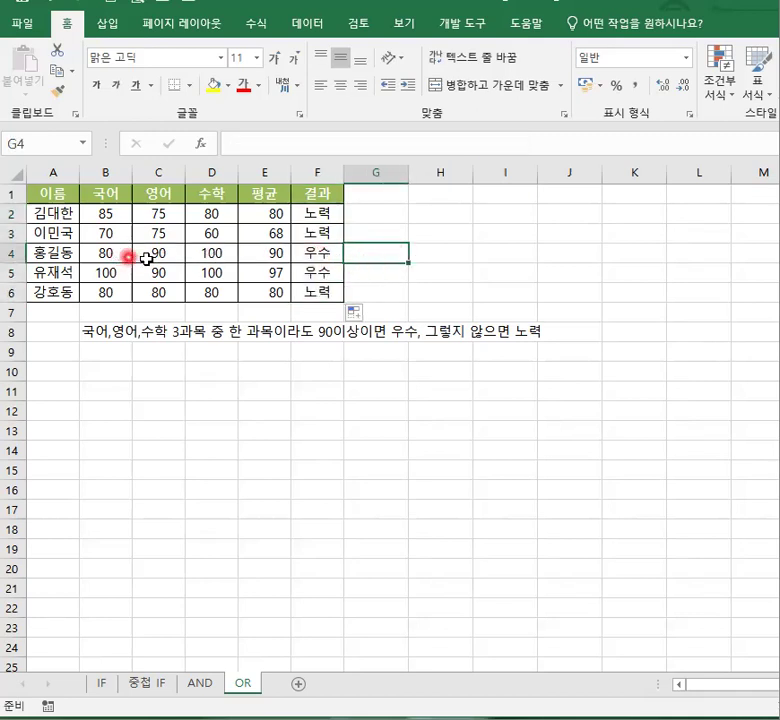
Compare the subject scores in rows 2, 4, 5 and 6 with their OR-based grades in the 결과 column.
{"action": "left_click_drag", "start_coordinate": [156, 257], "coordinate": [206, 259]}
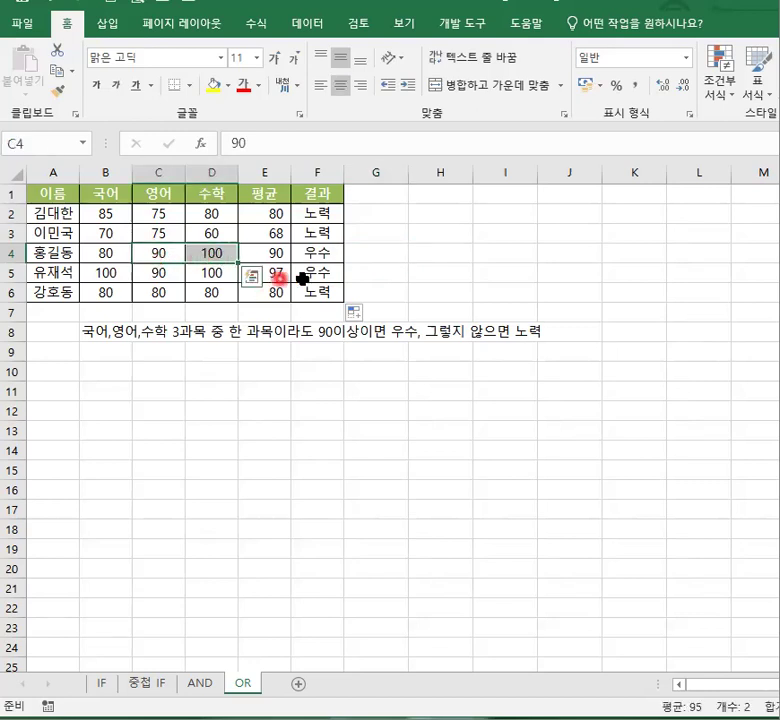
{"action": "left_click_drag", "start_coordinate": [104, 273], "coordinate": [200, 277]}
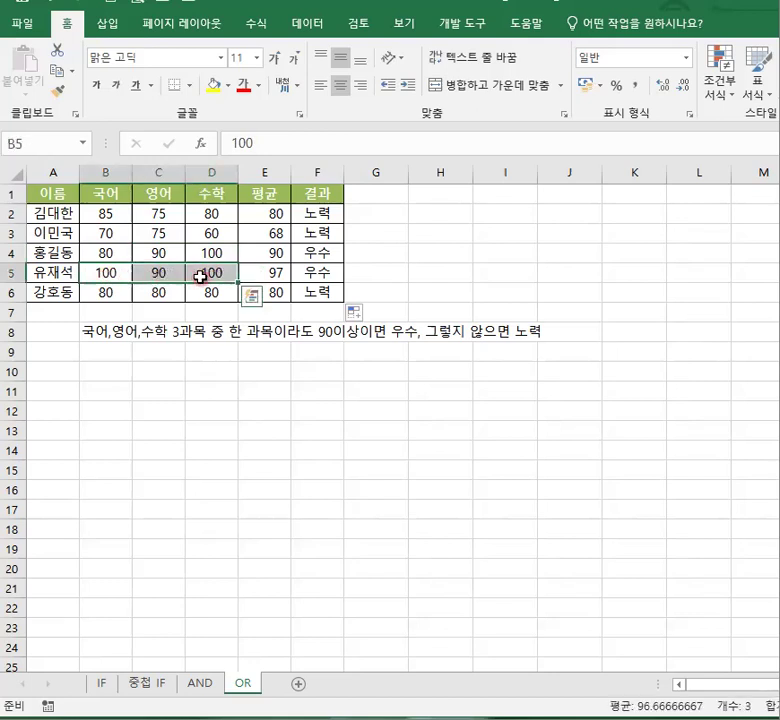
{"action": "left_click", "coordinate": [112, 217]}
{"action": "left_click_drag", "start_coordinate": [112, 217], "coordinate": [205, 220]}
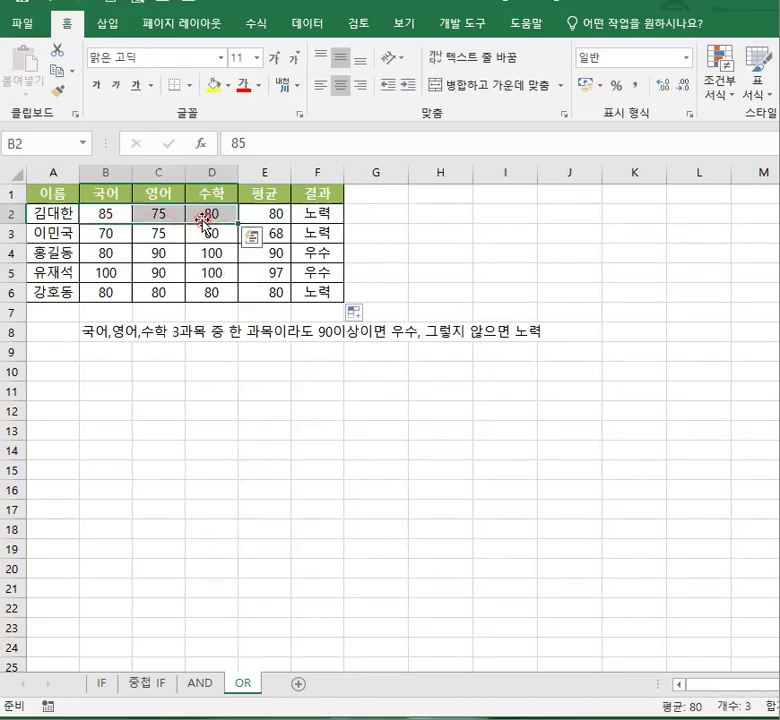
{"action": "left_click", "coordinate": [108, 297]}
{"action": "left_click_drag", "start_coordinate": [108, 297], "coordinate": [205, 299]}
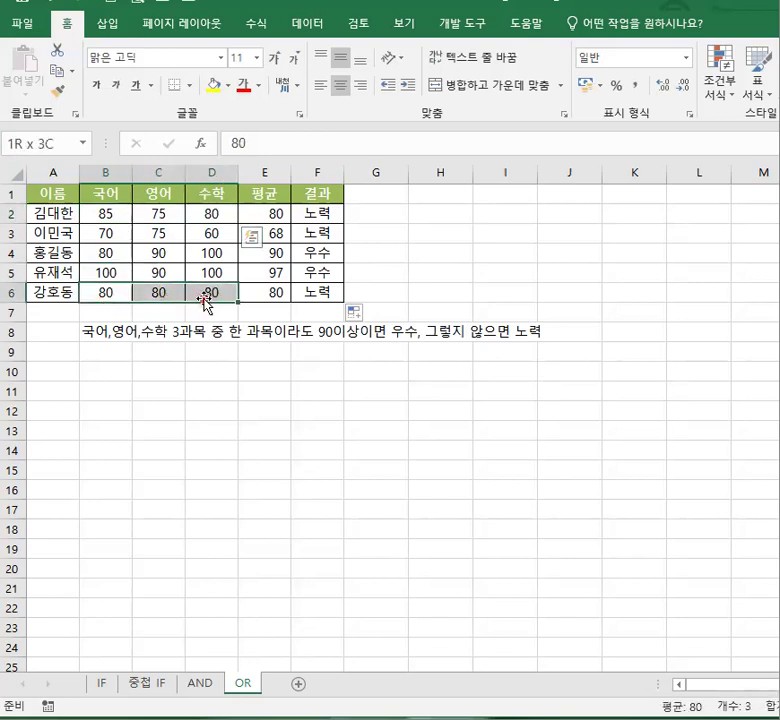
{"action": "left_click", "coordinate": [324, 296]}
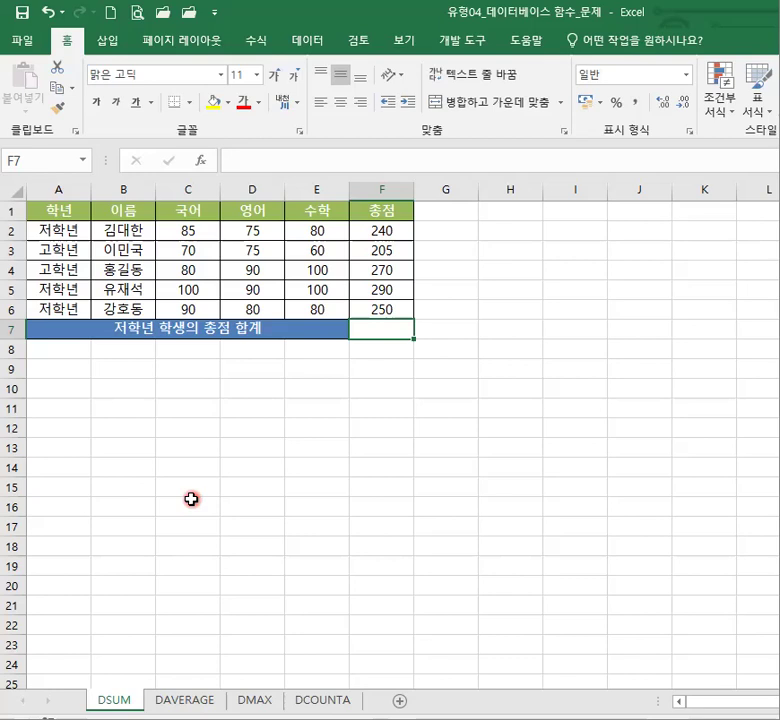
Enter the text DATABASE in cell A10 of the DSUM sheet in the 유형04_데이터베이스 함수_문제 workbook.
{"action": "left_click", "coordinate": [110, 700]}
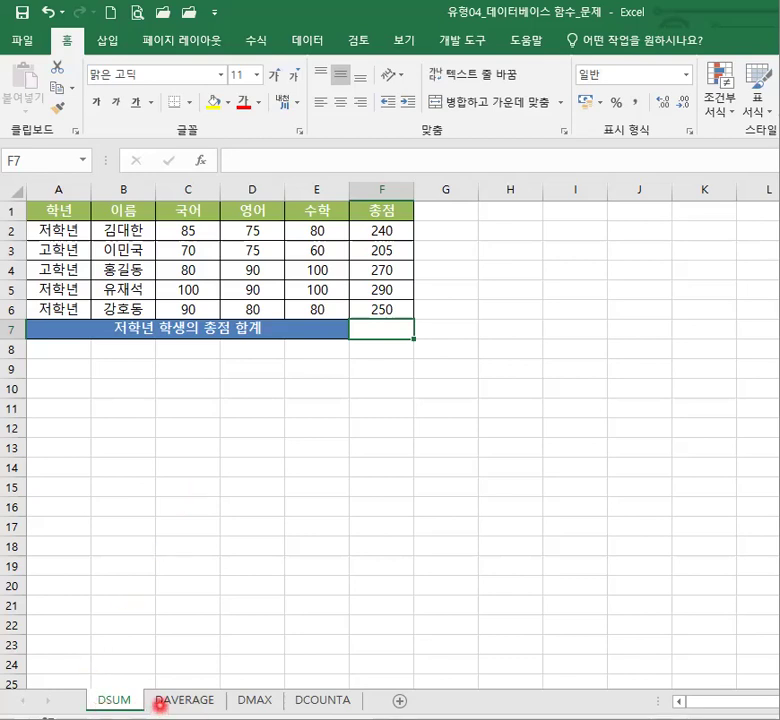
{"action": "left_click", "coordinate": [73, 388]}
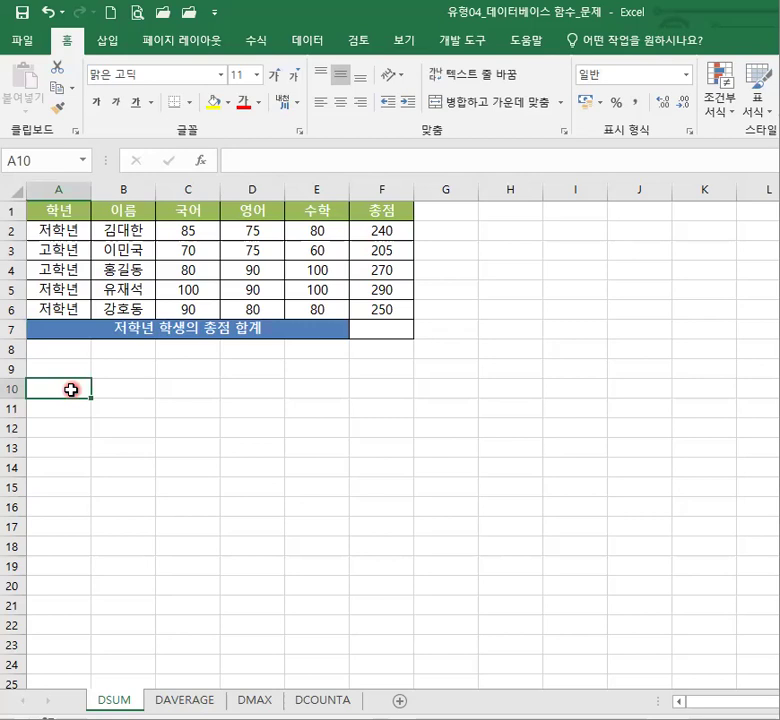
{"action": "type", "text": "D"}
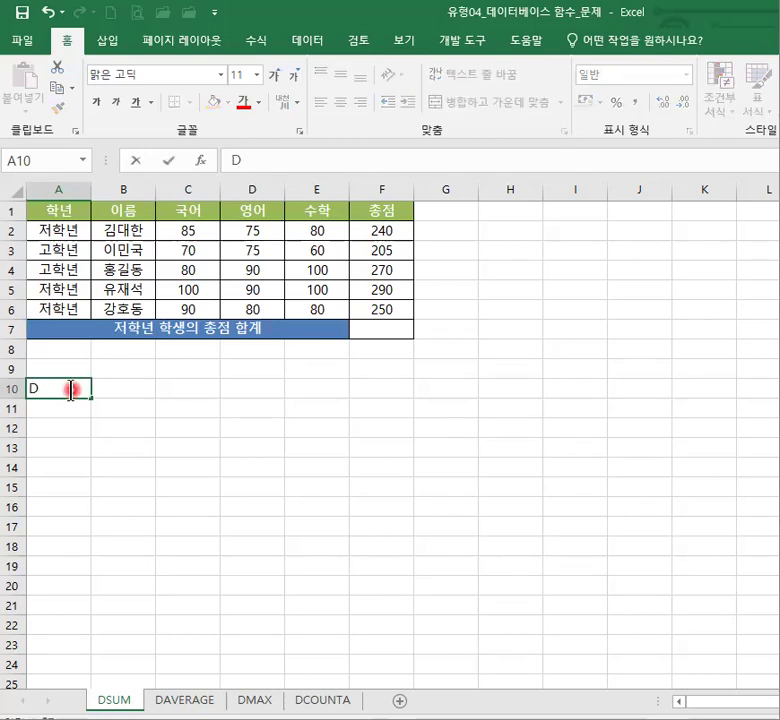
{"action": "type", "text": "ATA"}
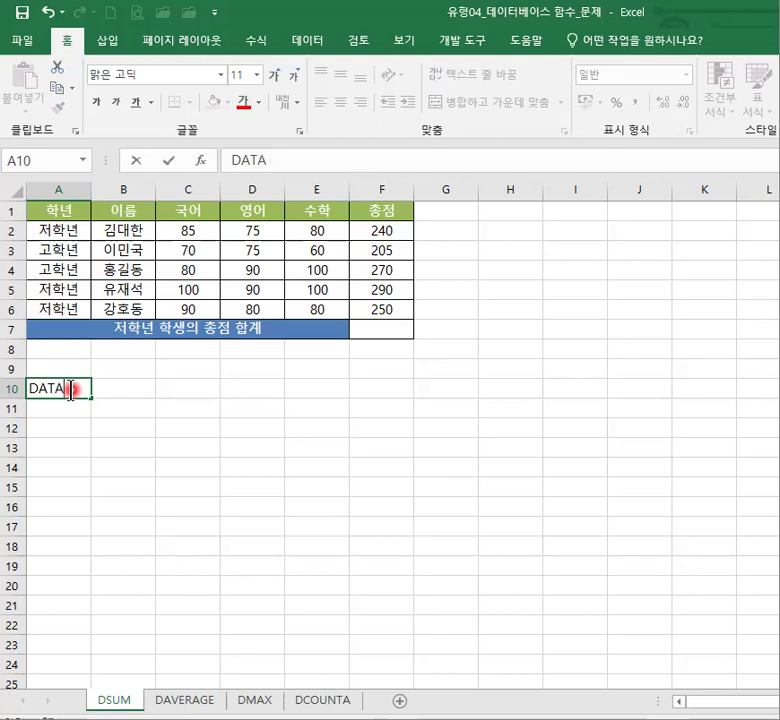
{"action": "type", "text": "BASE"}
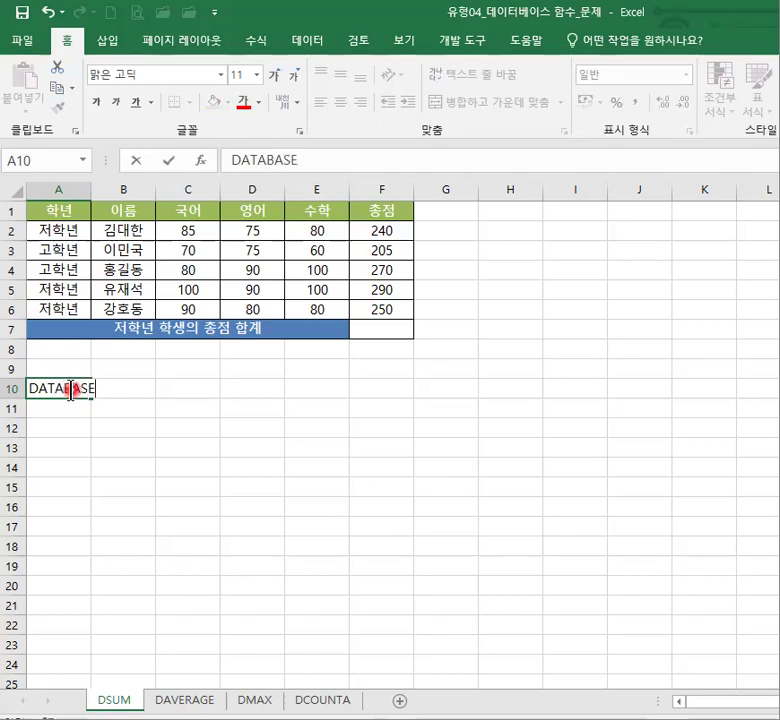
{"action": "key", "text": "Return"}
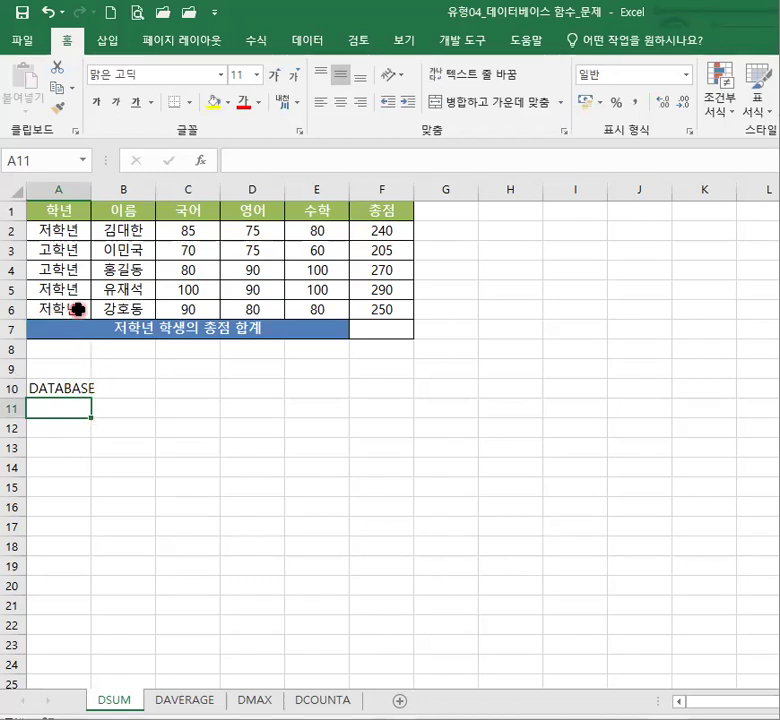
Examine the table's 학년, 이름 and 국어 columns as fields and rows 2 to 5 as individual records.
{"action": "left_click", "coordinate": [67, 218]}
{"action": "mouse_move", "coordinate": [67, 218]}
{"action": "left_mouse_down"}
{"action": "mouse_move", "coordinate": [64, 320]}
{"action": "mouse_move", "coordinate": [64, 289]}
{"action": "mouse_move", "coordinate": [67, 306]}
{"action": "left_mouse_up"}
{"action": "left_click_drag", "start_coordinate": [129, 210], "coordinate": [126, 301]}
{"action": "left_click_drag", "start_coordinate": [199, 214], "coordinate": [195, 305]}
{"action": "left_click_drag", "start_coordinate": [37, 230], "coordinate": [382, 230]}
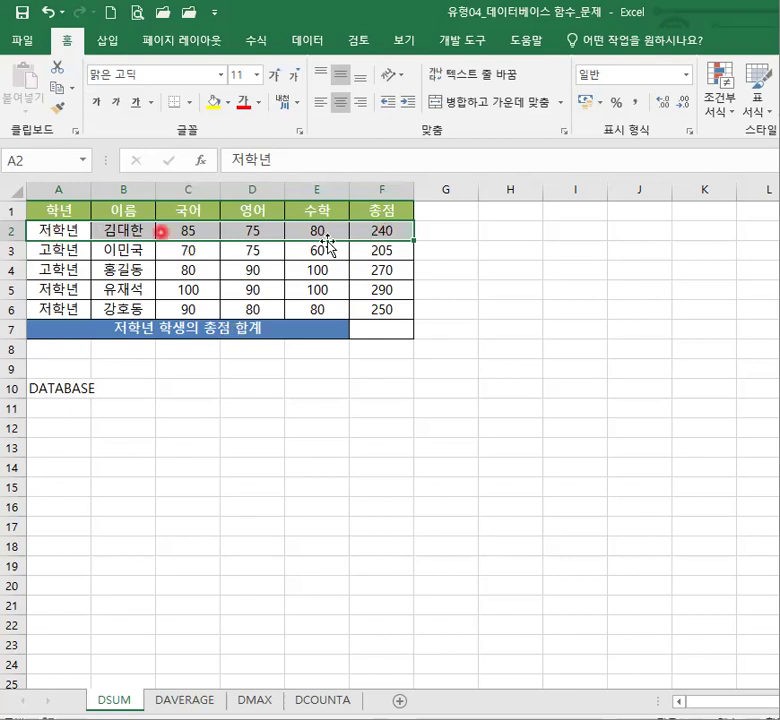
{"action": "left_click_drag", "start_coordinate": [64, 252], "coordinate": [363, 252]}
{"action": "left_click_drag", "start_coordinate": [56, 271], "coordinate": [358, 292]}
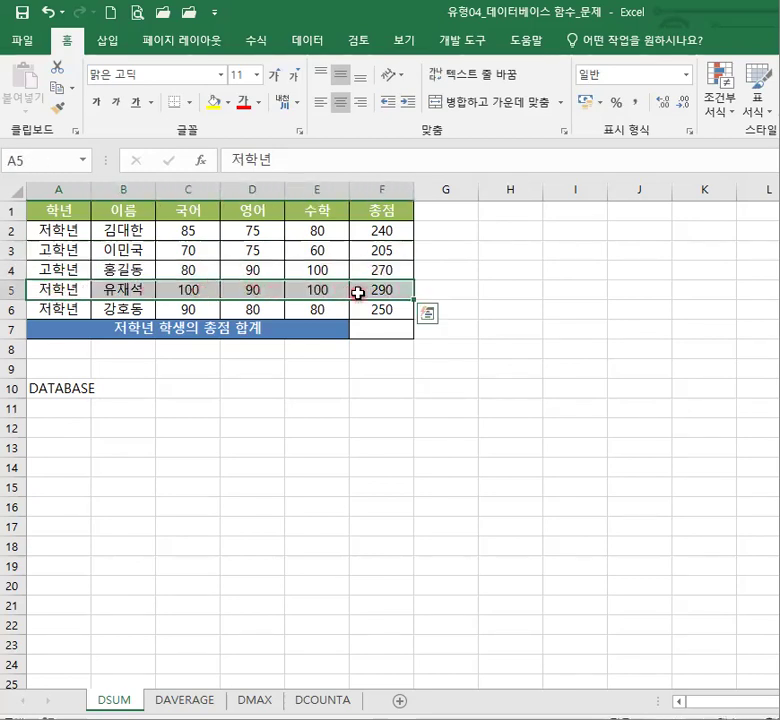
Extend the text in cell A10 to read DATABASE>RECORD.
{"action": "left_click", "coordinate": [113, 390]}
{"action": "left_click", "coordinate": [63, 392]}
{"action": "left_click_drag", "start_coordinate": [70, 397], "coordinate": [73, 398]}
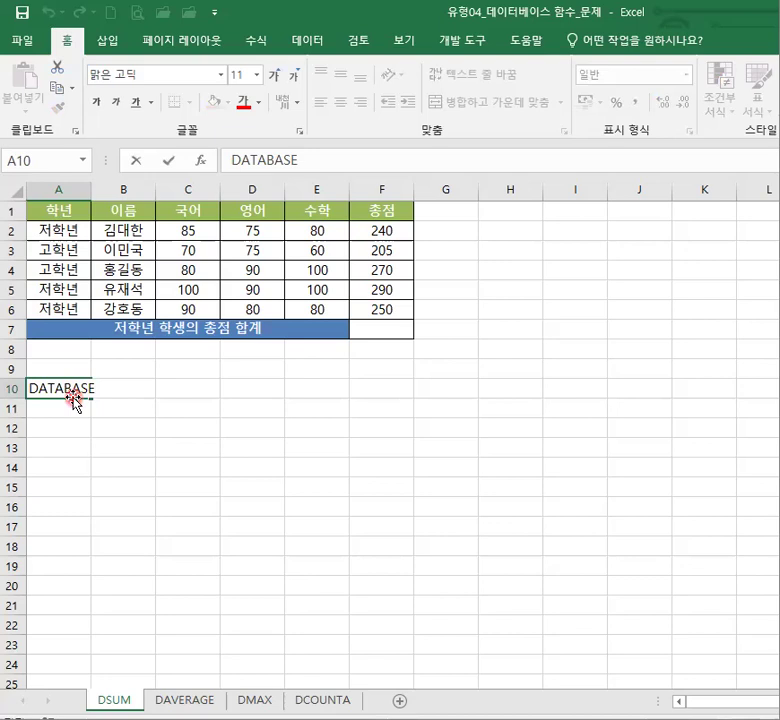
{"action": "type", "text": ">FPZHEM"}
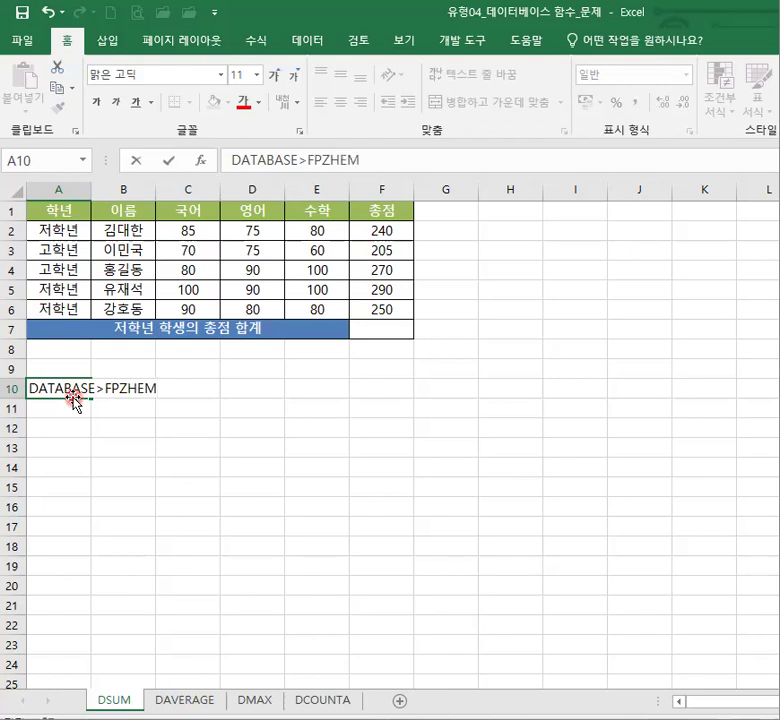
{"action": "key", "text": "BackSpace"}
{"action": "key", "text": "BackSpace"}
{"action": "key", "text": "BackSpace"}
{"action": "key", "text": "BackSpace"}
{"action": "key", "text": "BackSpace"}
{"action": "key", "text": "BackSpace"}
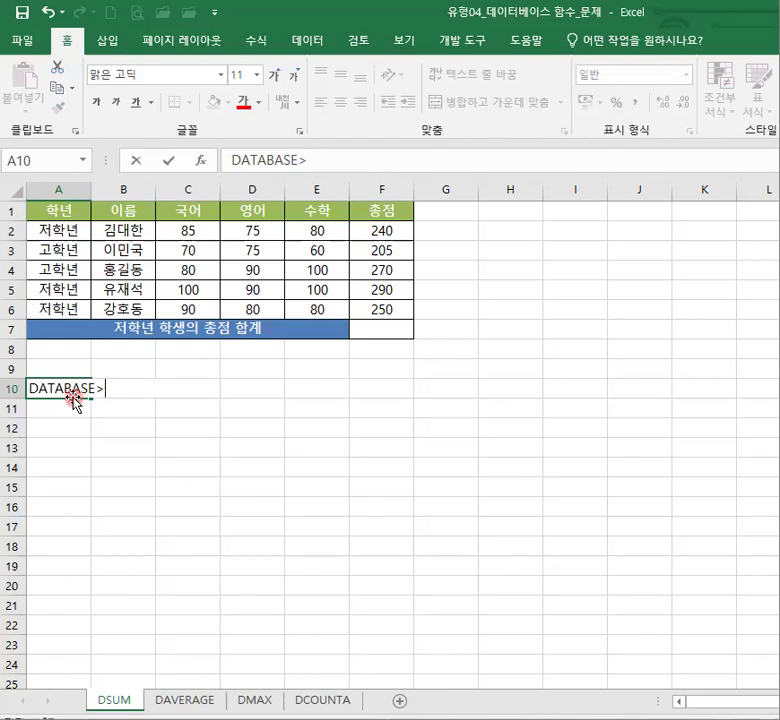
{"action": "type", "text": "RECORD"}
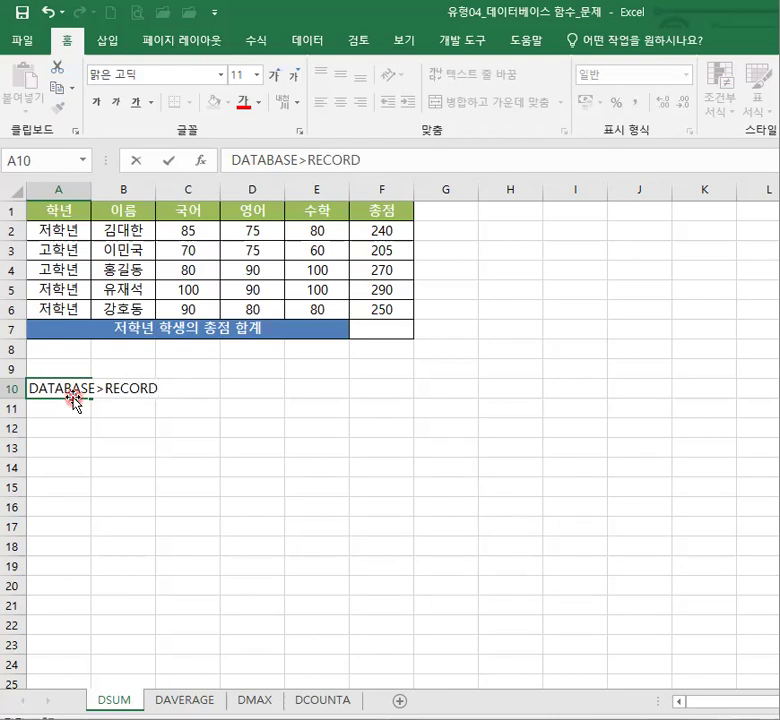
Append >FIED to the text in cell A10 and commit the entry.
{"action": "type", "text": "E"}
{"action": "key", "text": "BackSpace"}
{"action": "key", "text": "BackSpace"}
{"action": "type", "text": "FIED"}
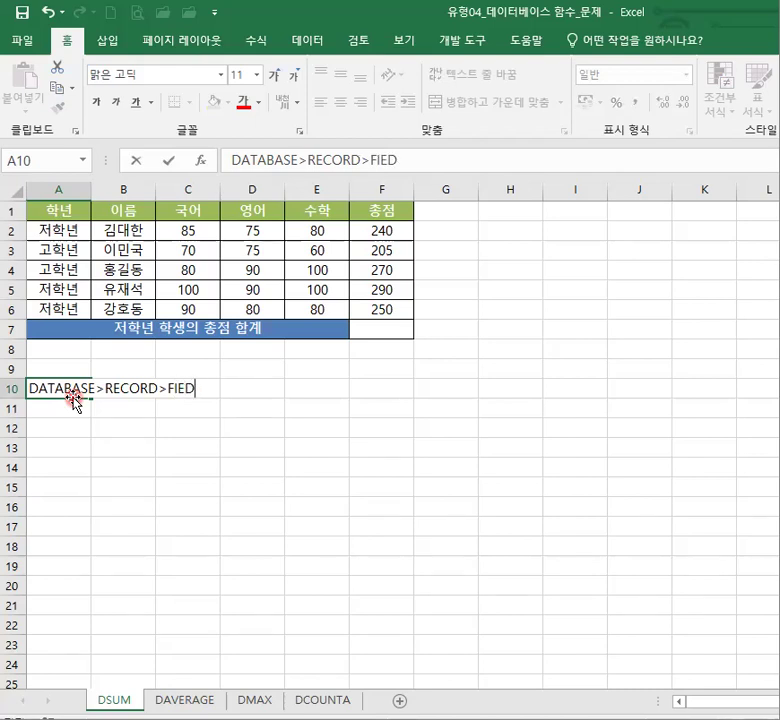
{"action": "key", "text": "Return"}
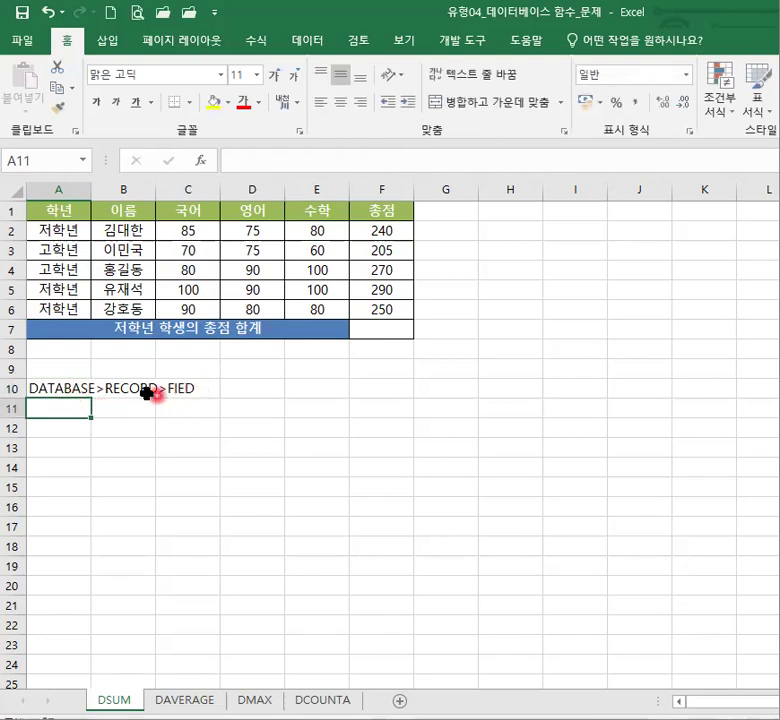
Review the full table range A1:F7 and the student records in A2:F6.
{"action": "left_click", "coordinate": [56, 213]}
{"action": "left_click_drag", "start_coordinate": [105, 215], "coordinate": [396, 329]}
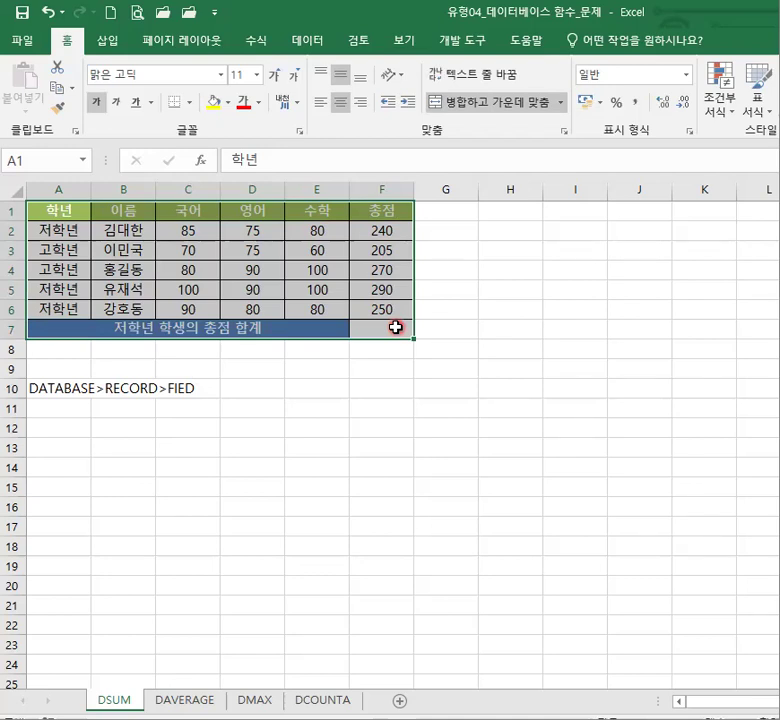
{"action": "left_click", "coordinate": [312, 378]}
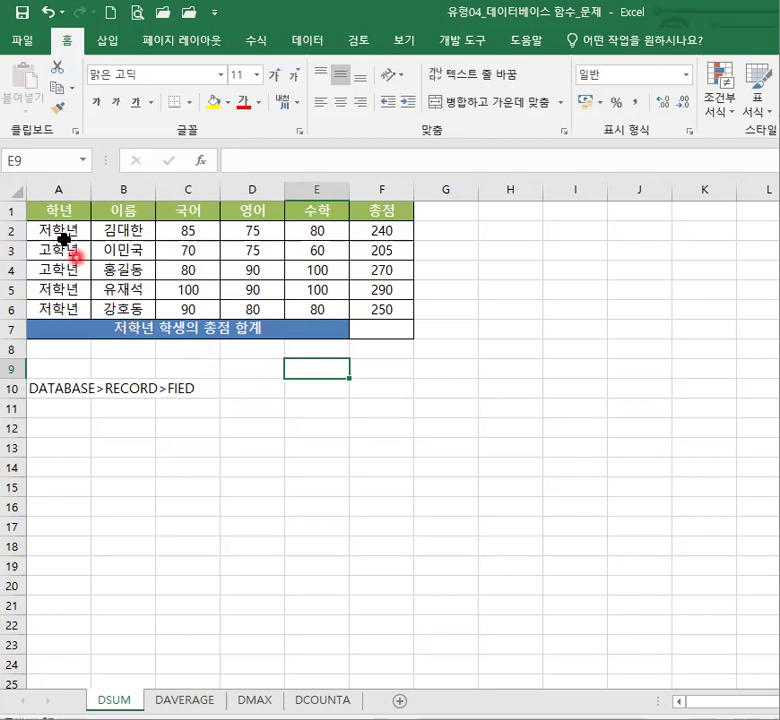
{"action": "left_click_drag", "start_coordinate": [55, 230], "coordinate": [371, 303]}
{"action": "left_click", "coordinate": [143, 272]}
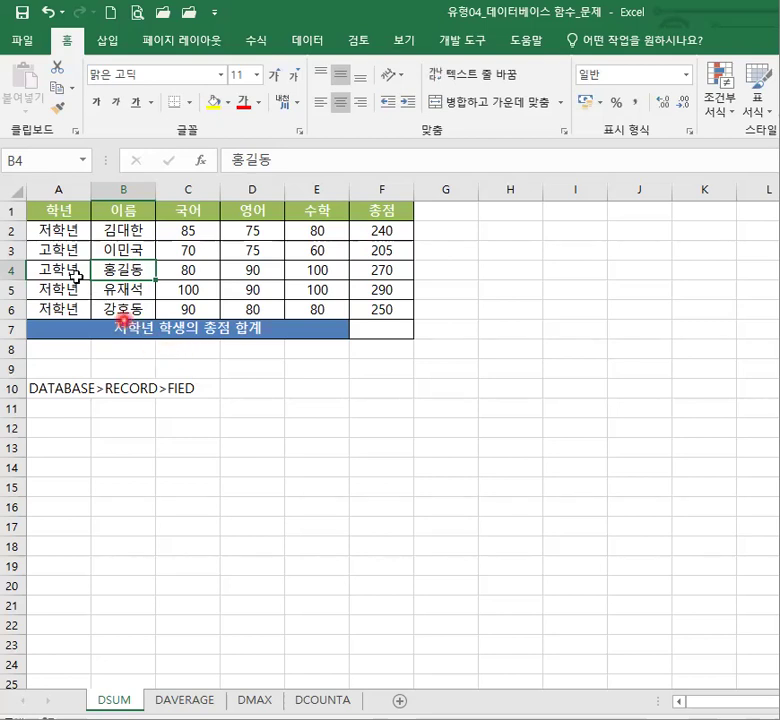
Colour the 저학년 entries in A2, A5 and A6 of the 학년 column with a red font.
{"action": "left_click", "coordinate": [62, 229]}
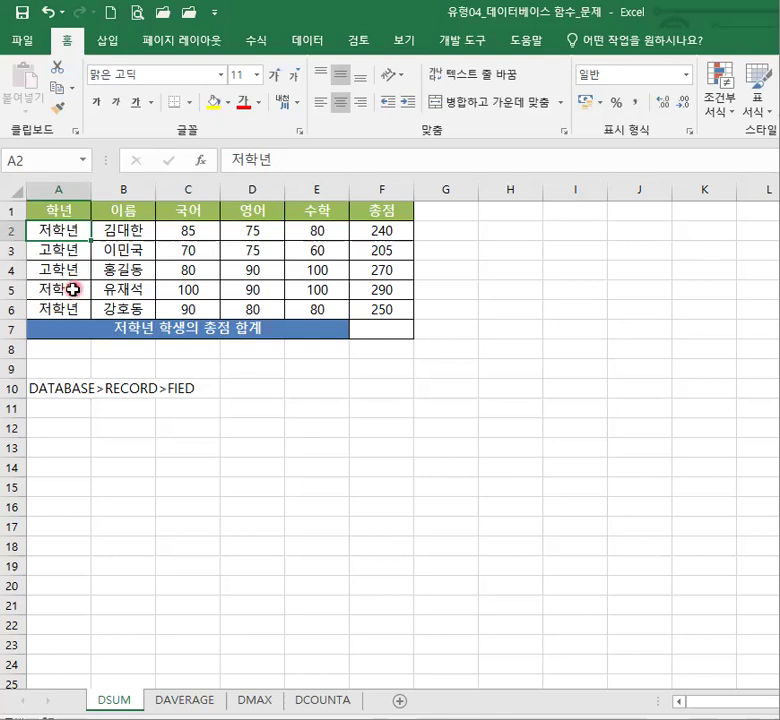
{"action": "left_click", "coordinate": [72, 290], "text": "ctrl"}
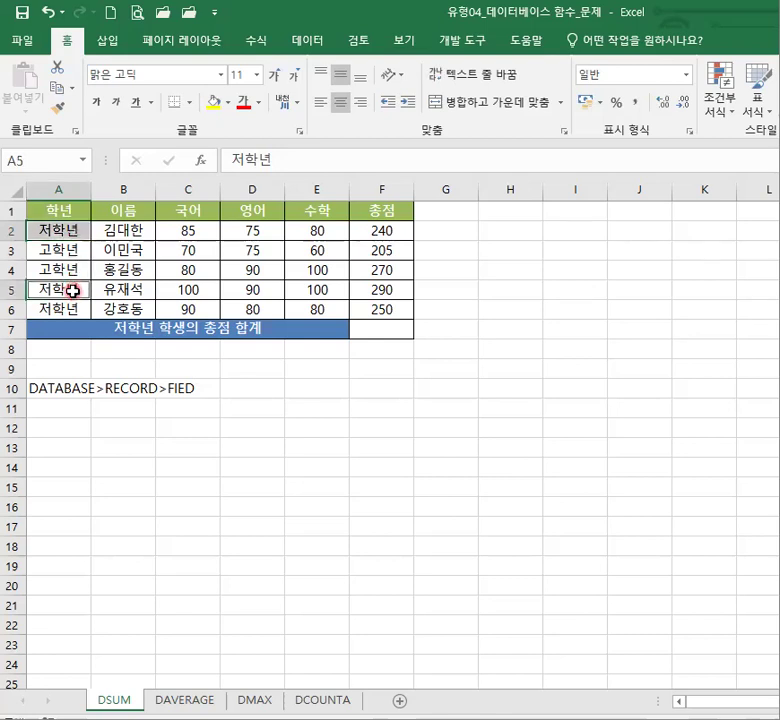
{"action": "left_click", "coordinate": [74, 314], "text": "ctrl"}
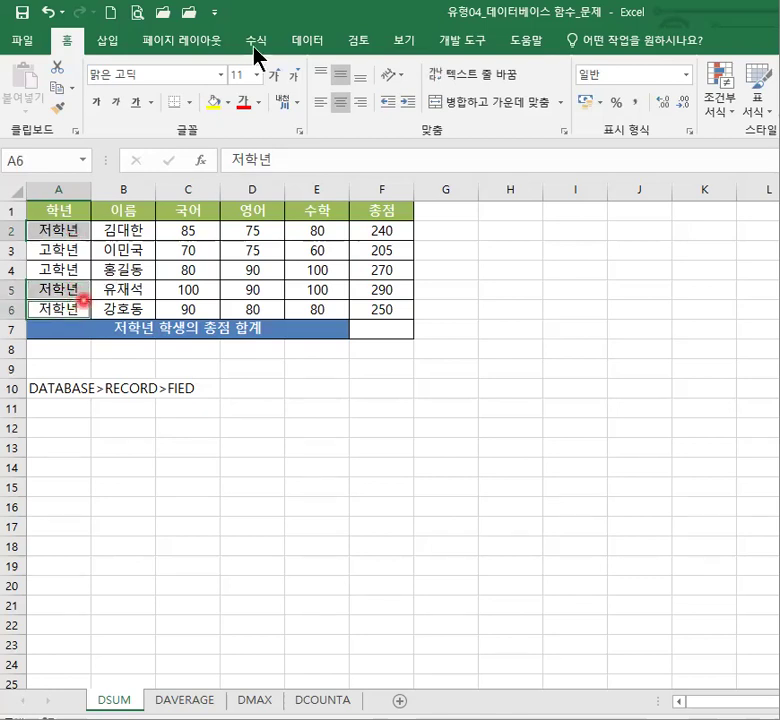
{"action": "left_click", "coordinate": [243, 103]}
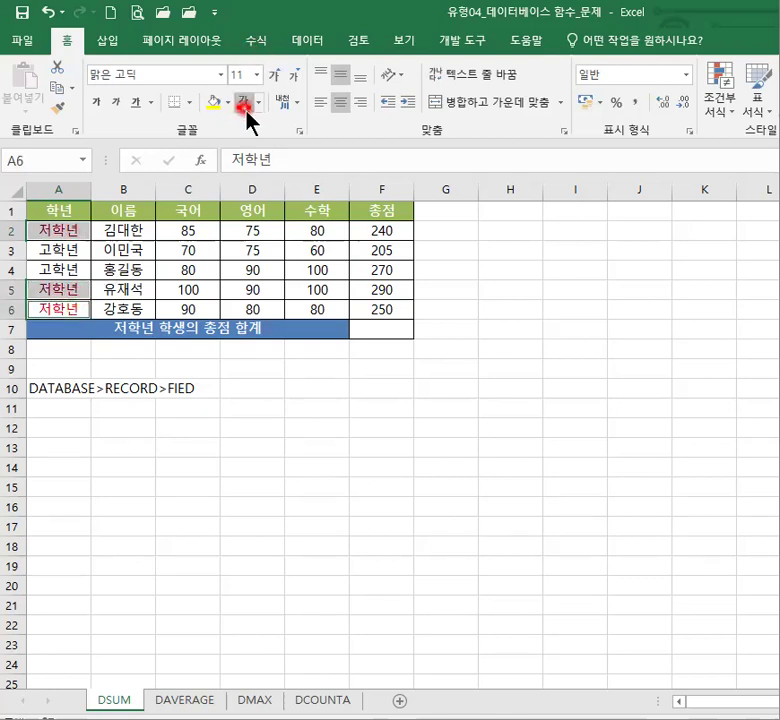
{"action": "left_click", "coordinate": [123, 362]}
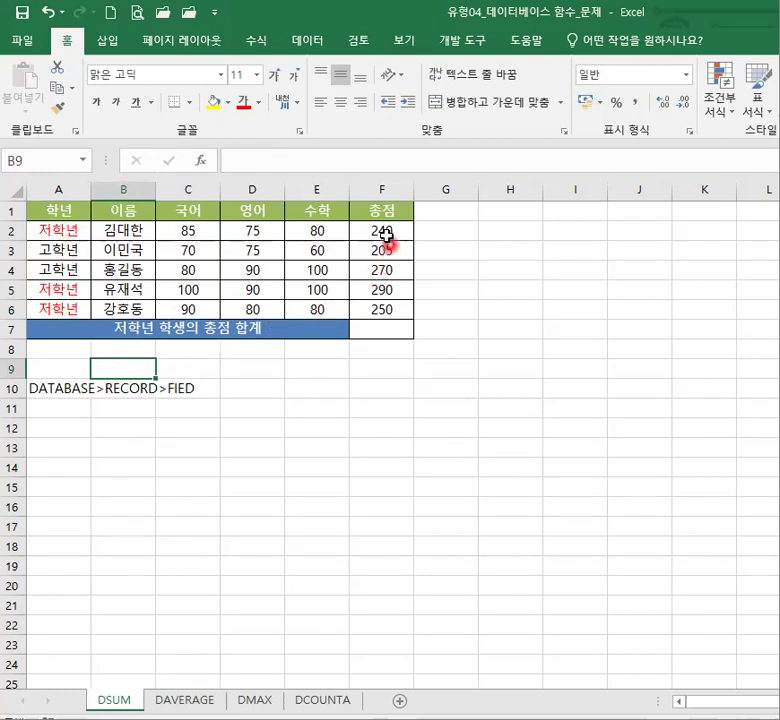
Apply the red font colour to the 총점 values in F2, F5 and F6 of the 저학년 students.
{"action": "left_click", "coordinate": [385, 233]}
{"action": "left_click_drag", "start_coordinate": [381, 289], "coordinate": [381, 308], "text": "ctrl"}
{"action": "left_click", "coordinate": [244, 104]}
{"action": "left_click", "coordinate": [304, 446]}
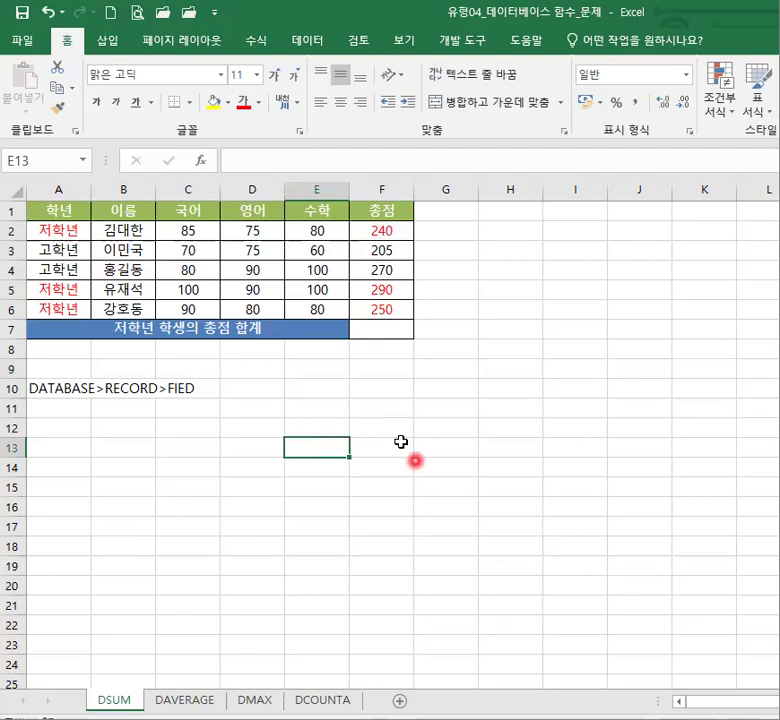
Examine the 저학년 entries in the 학년 column, their matching 총점 cells and the empty result cell F7.
{"action": "left_click_drag", "start_coordinate": [380, 230], "coordinate": [384, 300]}
{"action": "left_click", "coordinate": [386, 308]}
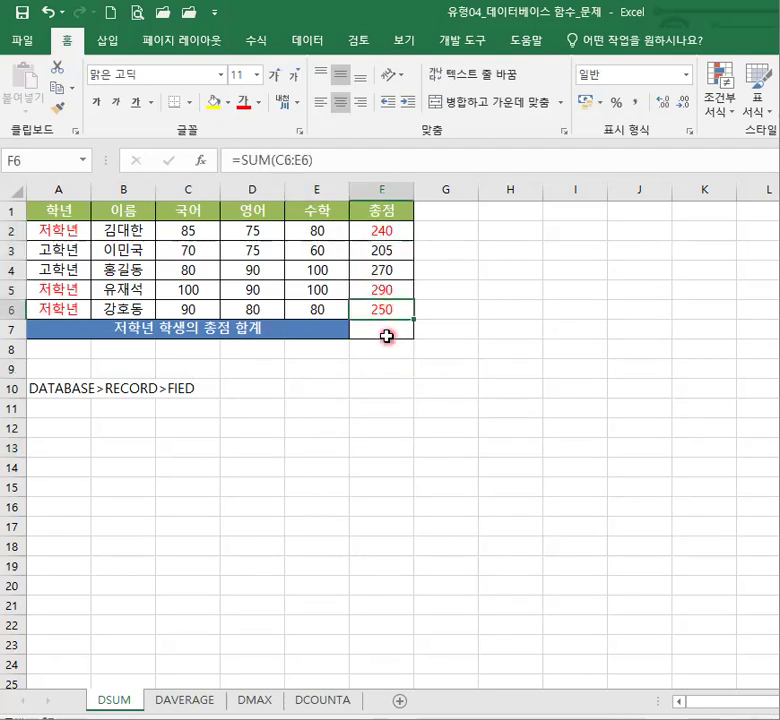
{"action": "left_click", "coordinate": [388, 332]}
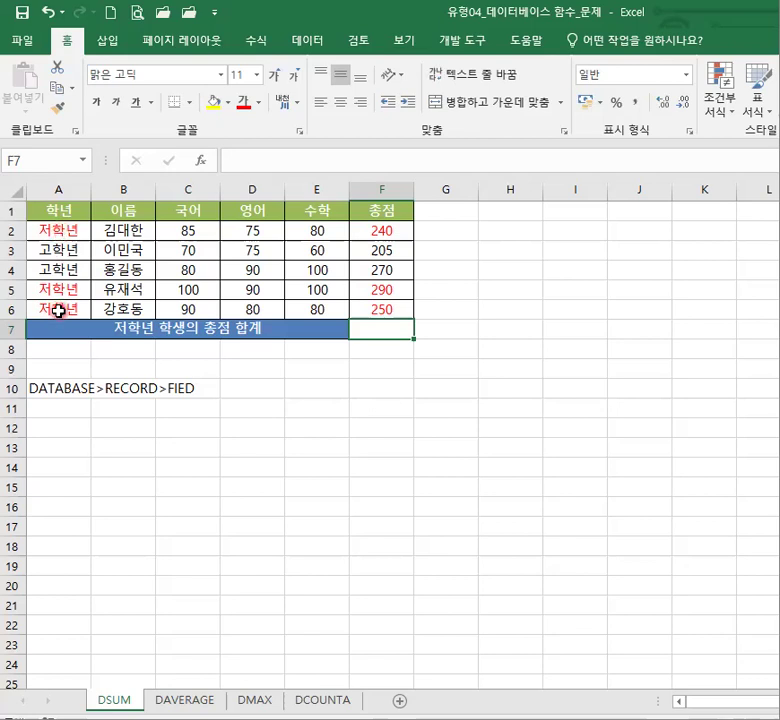
{"action": "left_click", "coordinate": [64, 234]}
{"action": "left_click", "coordinate": [66, 290]}
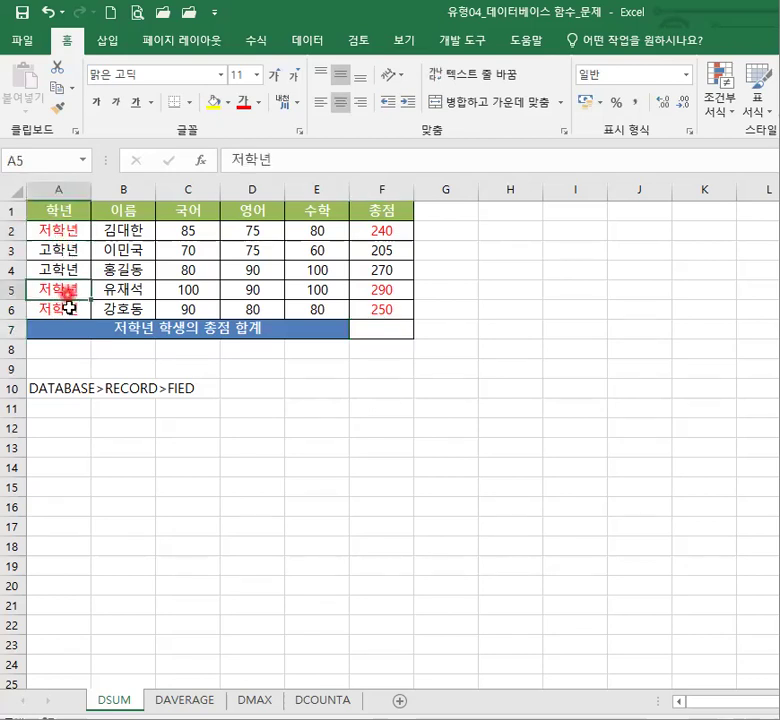
{"action": "left_click", "coordinate": [66, 307]}
{"action": "left_click", "coordinate": [362, 231]}
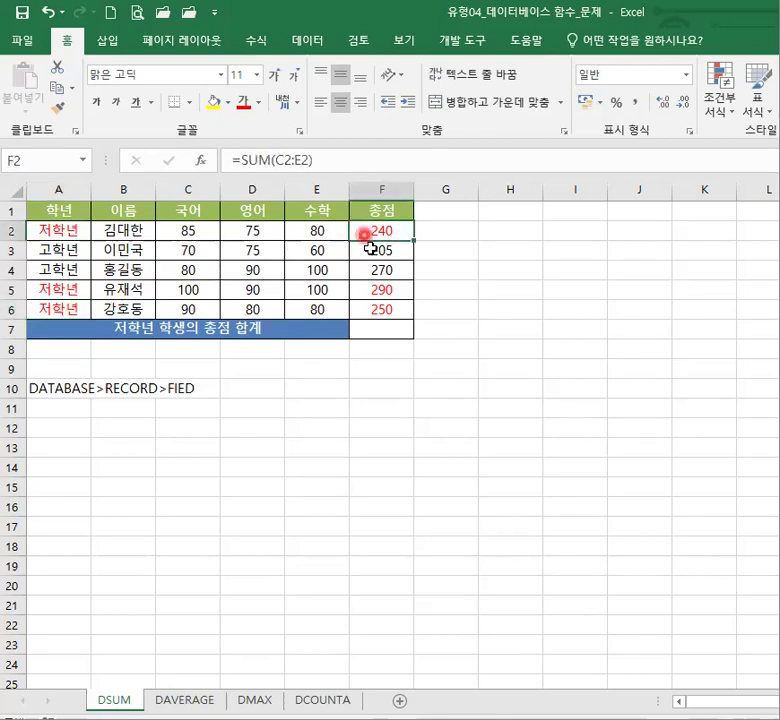
{"action": "left_click", "coordinate": [387, 290]}
{"action": "left_click", "coordinate": [387, 309]}
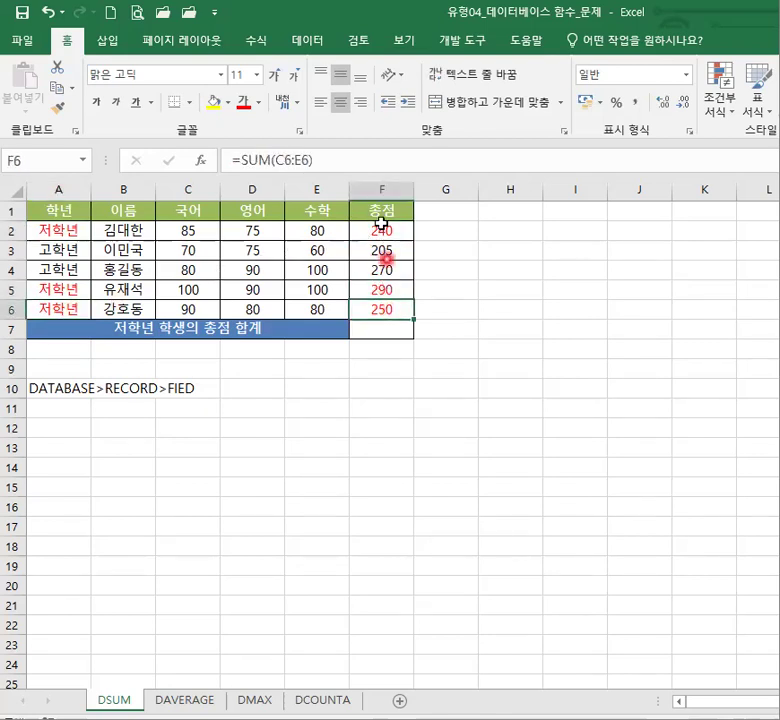
{"action": "left_click", "coordinate": [382, 231]}
{"action": "left_click", "coordinate": [385, 292]}
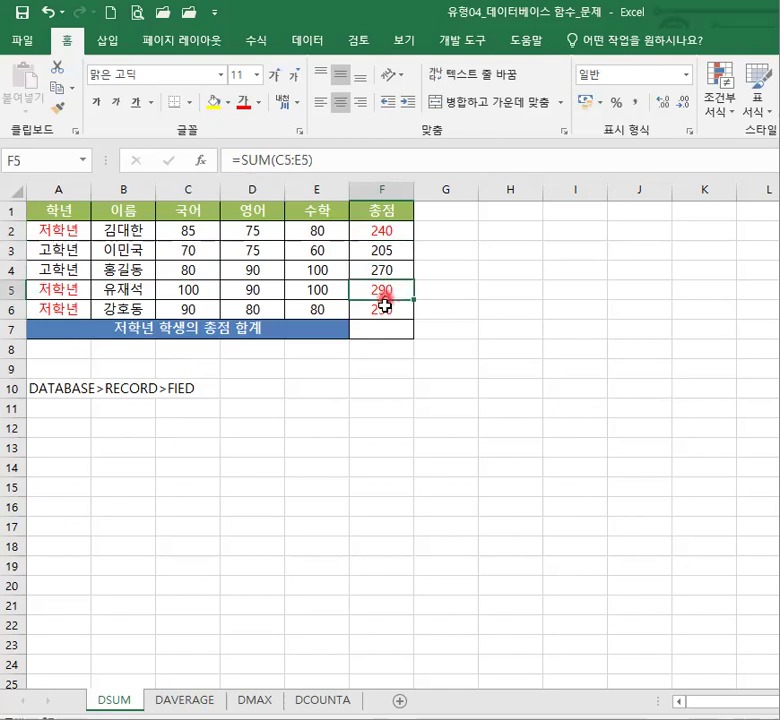
{"action": "left_click", "coordinate": [383, 309]}
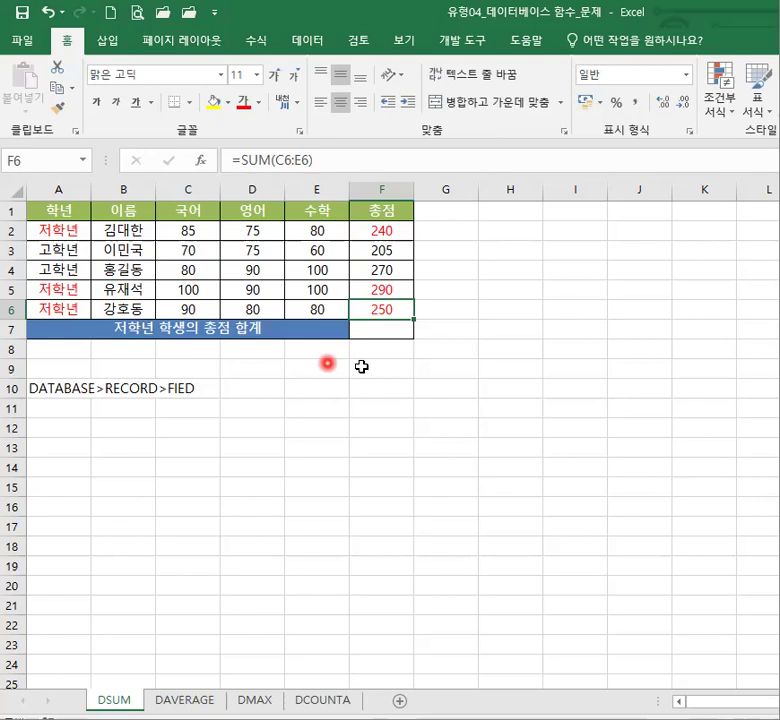
Total the 저학년 students' 총점 in F7 with DSUM, using database A1:F6, field F1 and criteria A1:A2.
{"action": "left_click", "coordinate": [399, 331]}
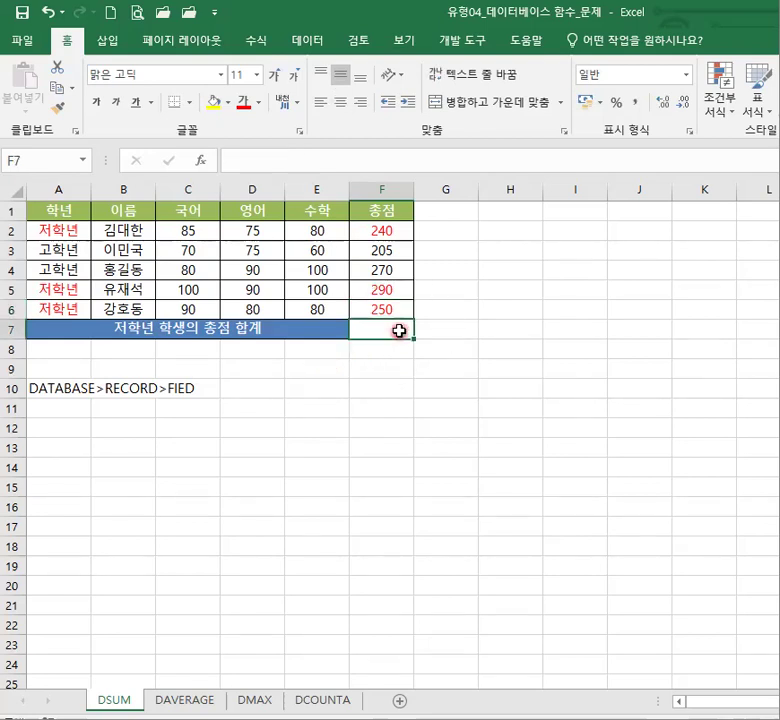
{"action": "type", "text": "="}
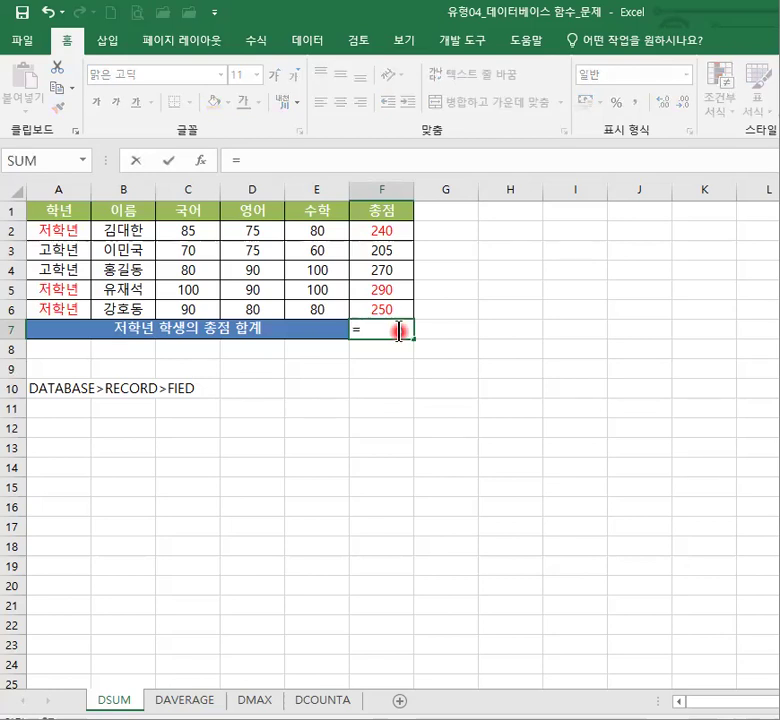
{"action": "type", "text": "D"}
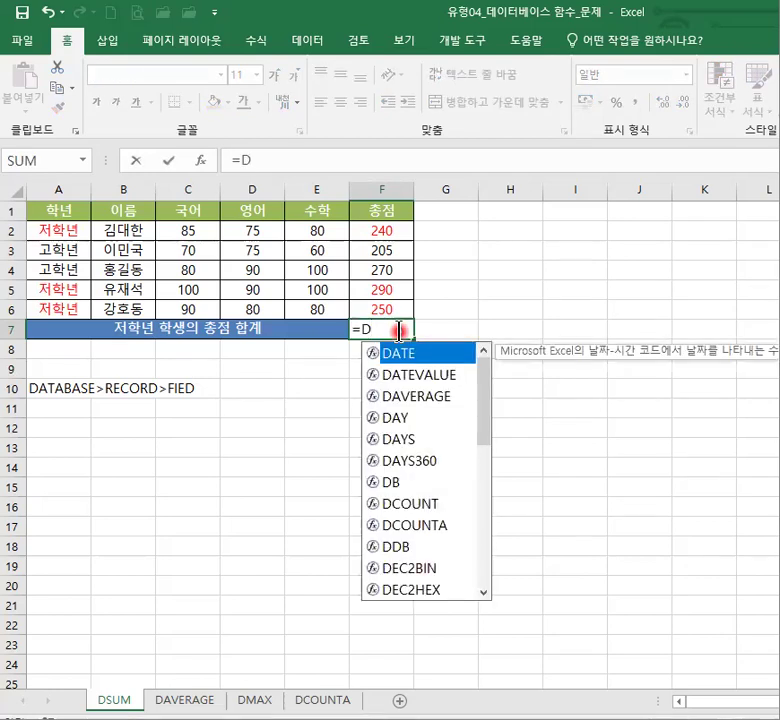
{"action": "type", "text": "S"}
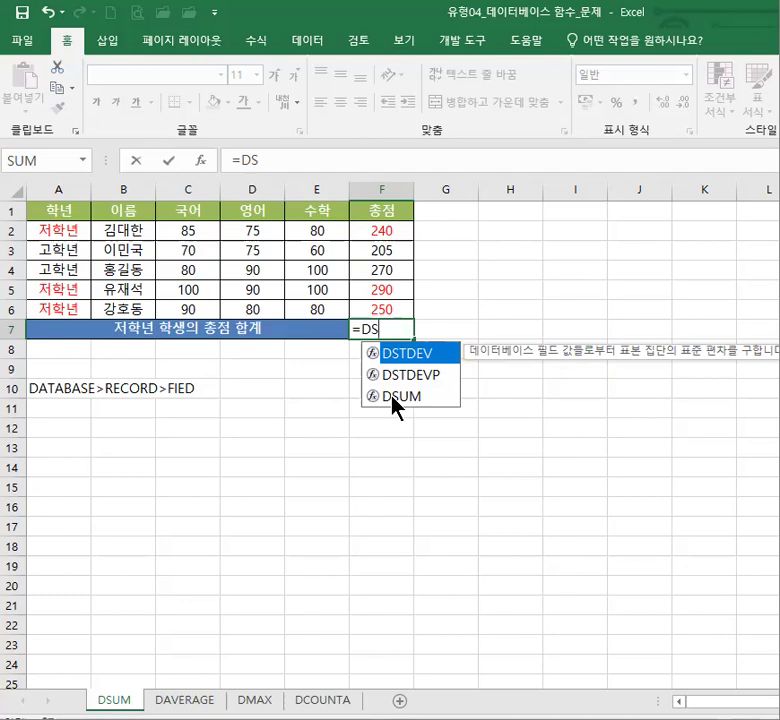
{"action": "double_click", "coordinate": [392, 397]}
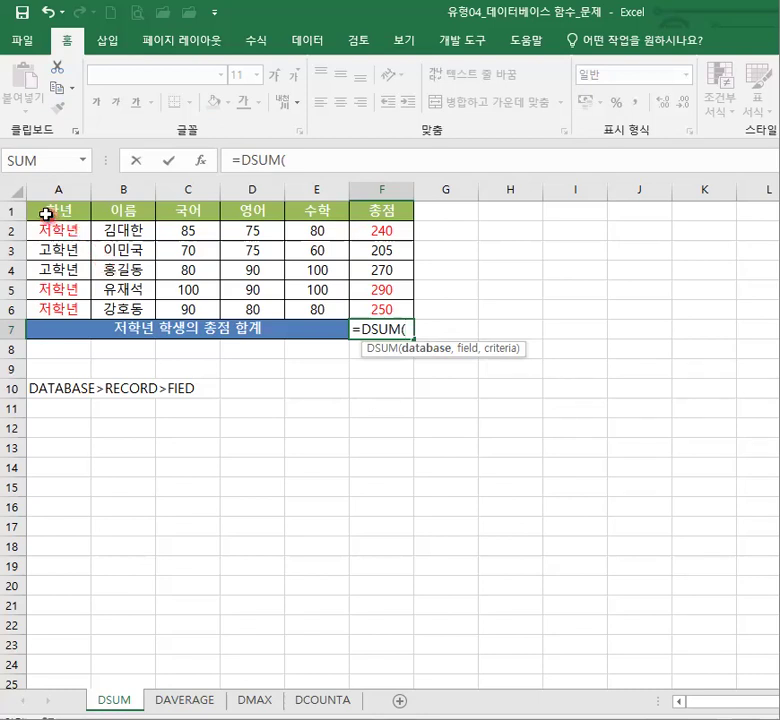
{"action": "left_click_drag", "start_coordinate": [45, 212], "coordinate": [369, 305]}
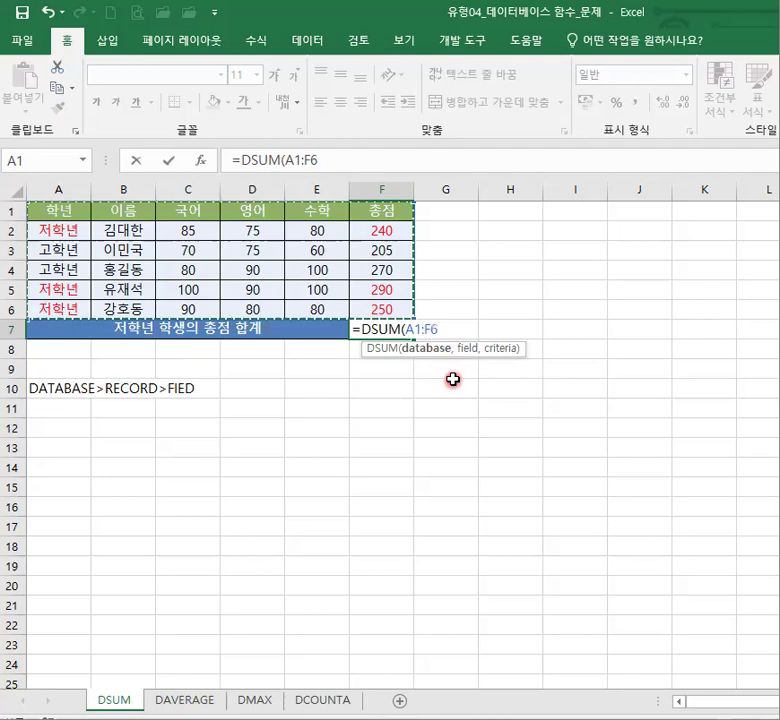
{"action": "type", "text": ","}
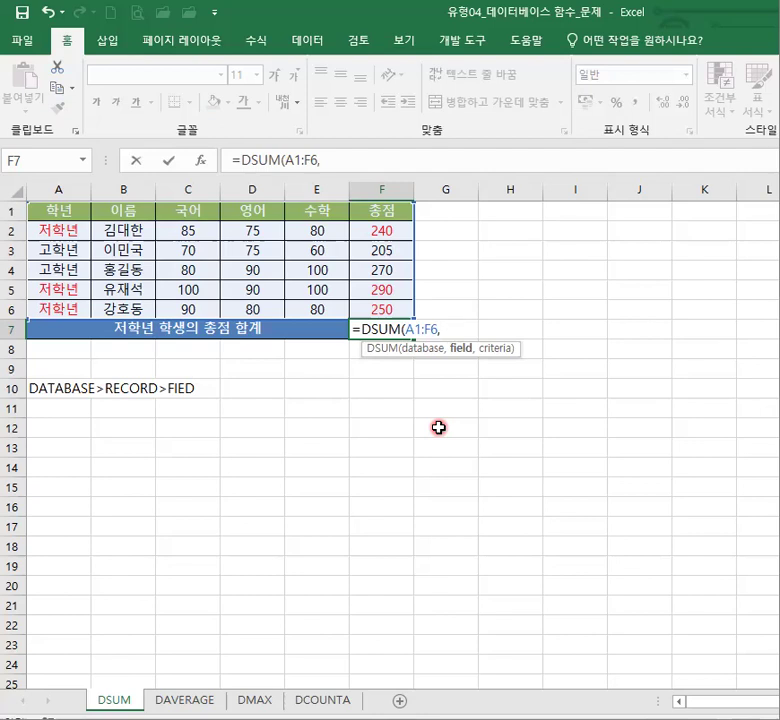
{"action": "left_click", "coordinate": [390, 212]}
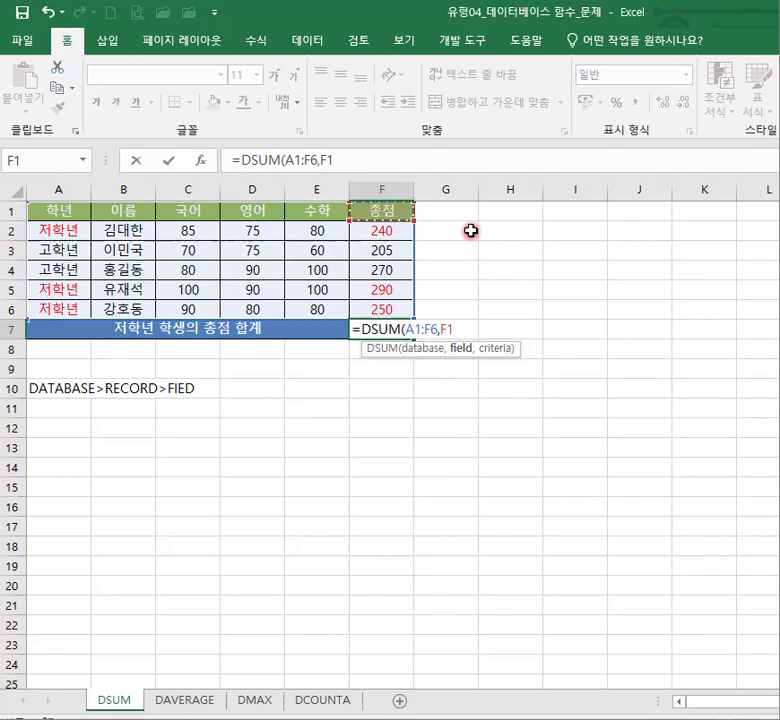
{"action": "type", "text": ","}
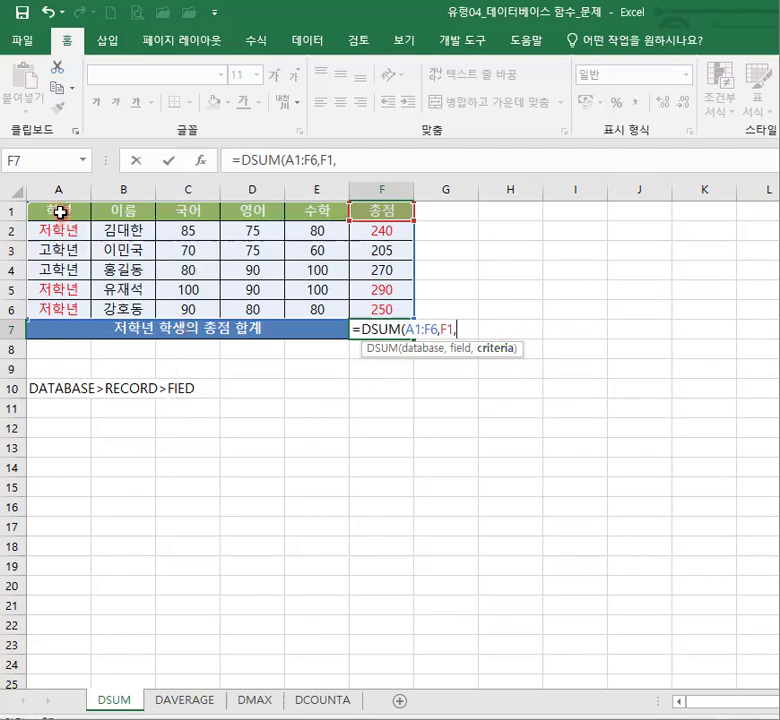
{"action": "left_click_drag", "start_coordinate": [61, 212], "coordinate": [63, 228]}
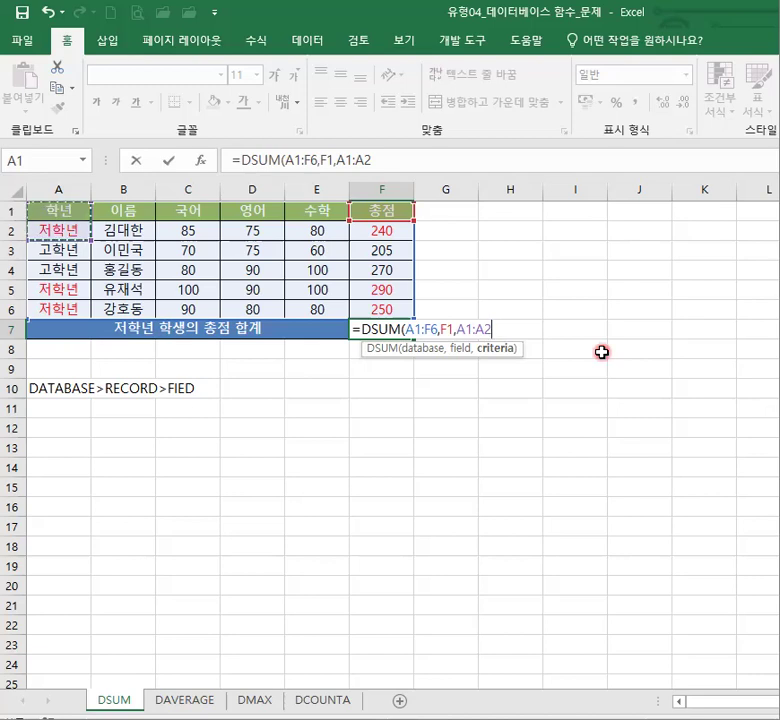
{"action": "key", "text": "Return"}
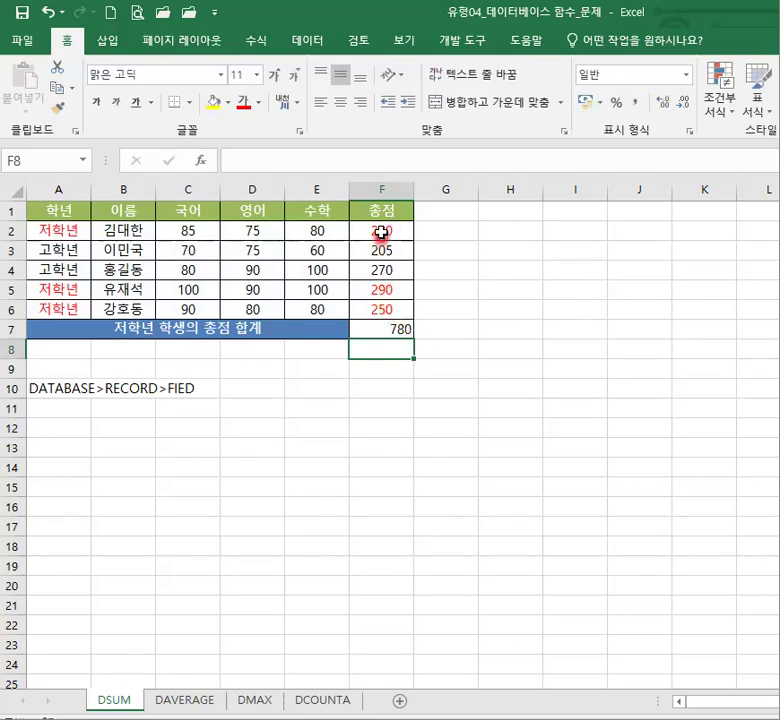
{"action": "left_click", "coordinate": [400, 330]}
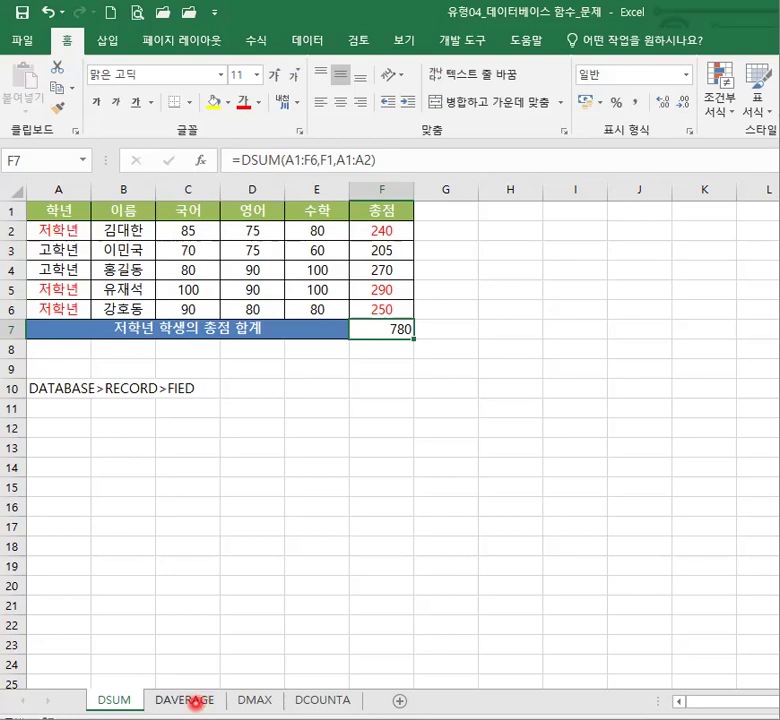
On the DAVERAGE sheet, colour the 저학년 entries in A2, A5, A6 and their 총점 values in F2, F5, F6 red.
{"action": "left_click", "coordinate": [193, 703]}
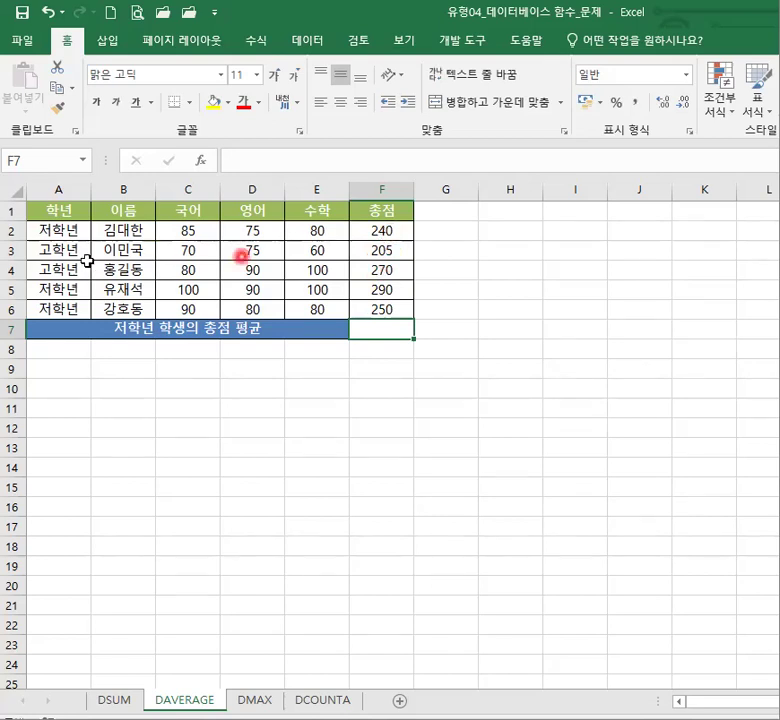
{"action": "left_click", "coordinate": [61, 231]}
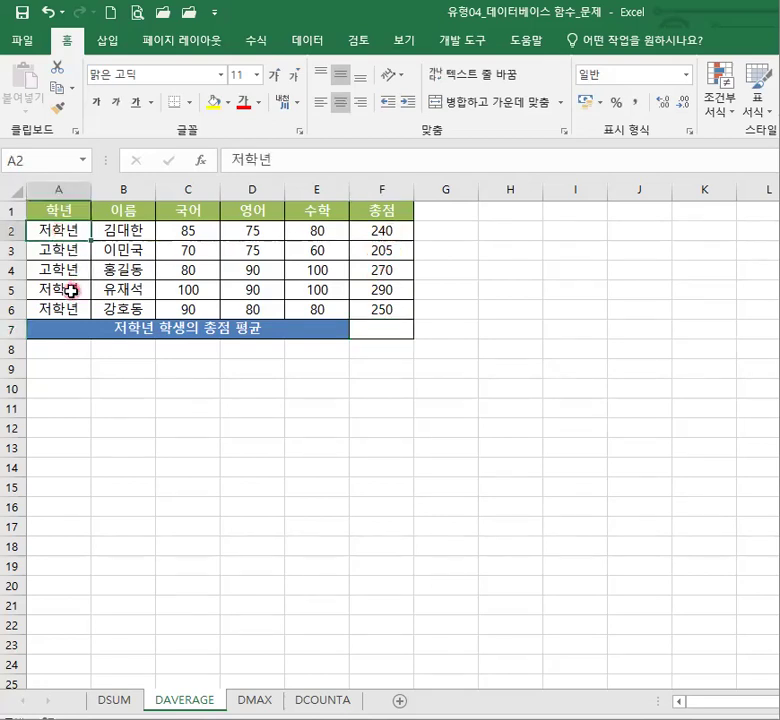
{"action": "left_click", "coordinate": [70, 288], "text": "ctrl"}
{"action": "left_click", "coordinate": [70, 316], "text": "ctrl"}
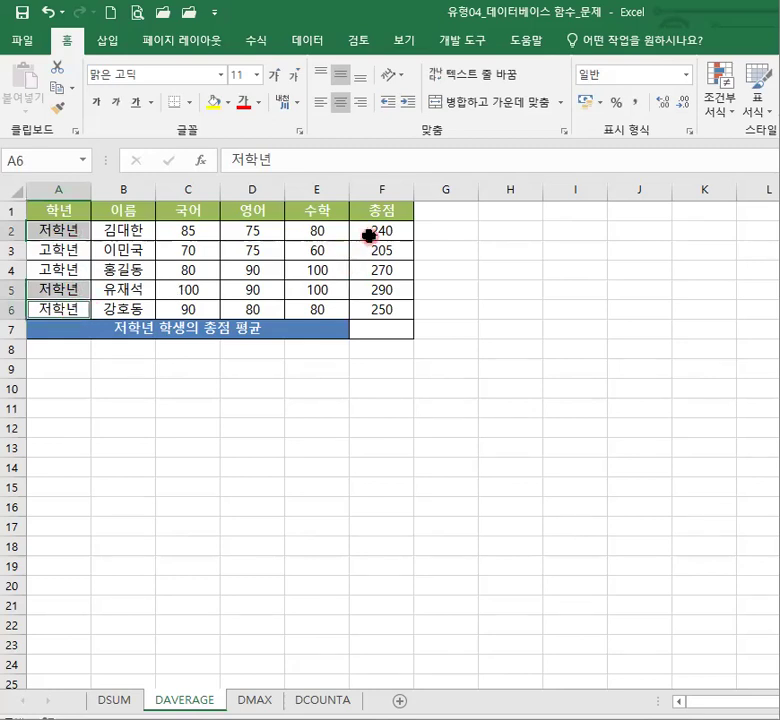
{"action": "left_click", "coordinate": [372, 233], "text": "ctrl"}
{"action": "left_click", "coordinate": [383, 290], "text": "ctrl"}
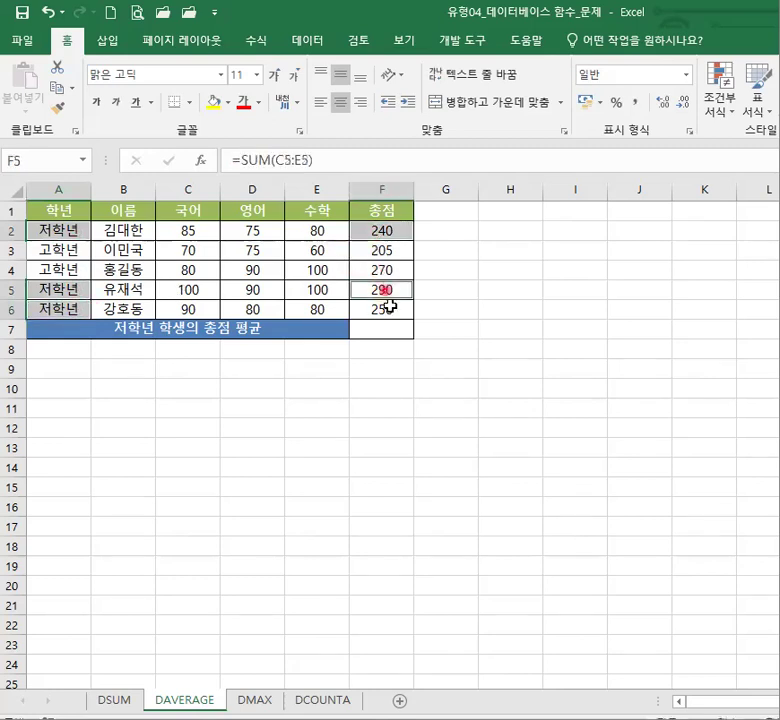
{"action": "left_click", "coordinate": [392, 312], "text": "ctrl"}
{"action": "left_click", "coordinate": [245, 104]}
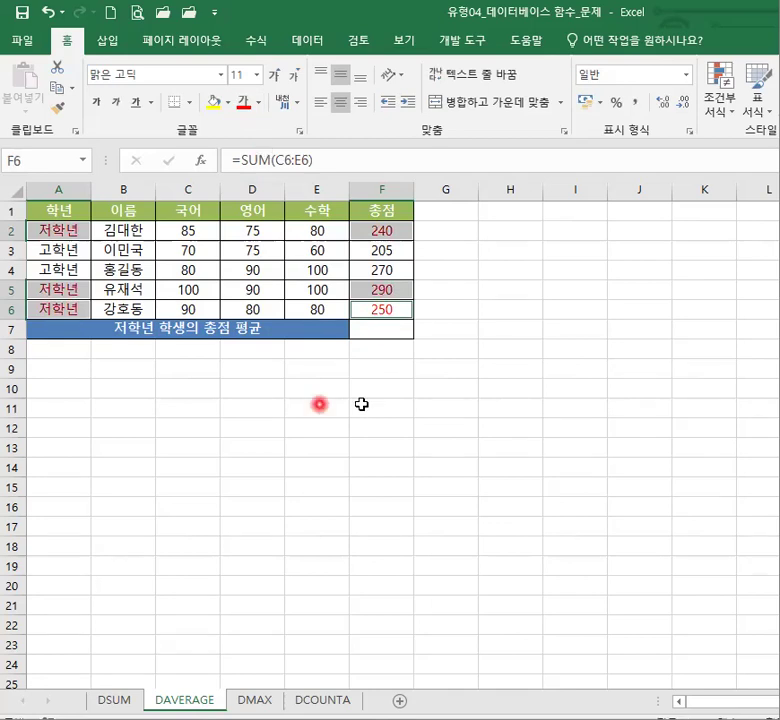
Average the 저학년 students' 총점 in F7 with =DAVERAGE(A1:F6,F1,A1:A2) and check it against their totals.
{"action": "left_click", "coordinate": [392, 334]}
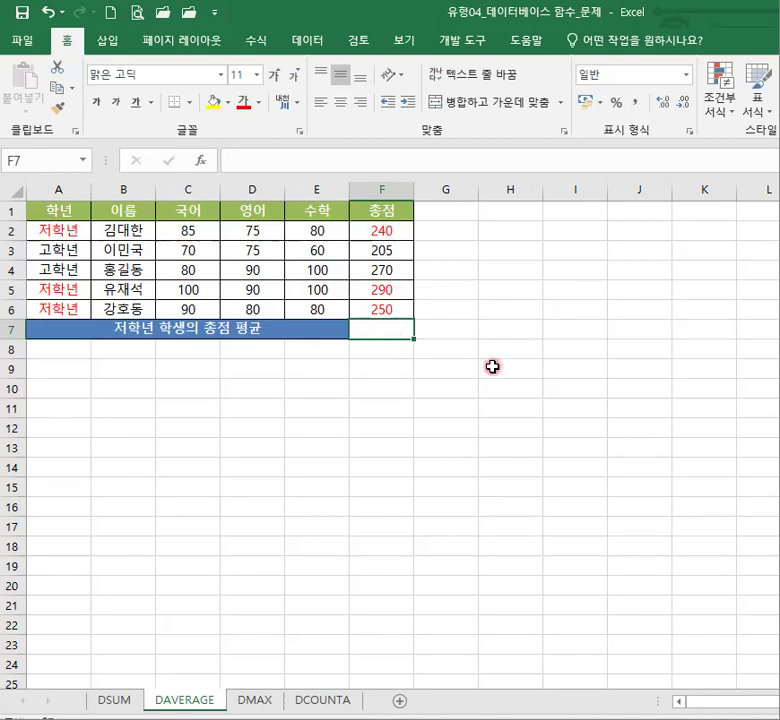
{"action": "type", "text": "=D"}
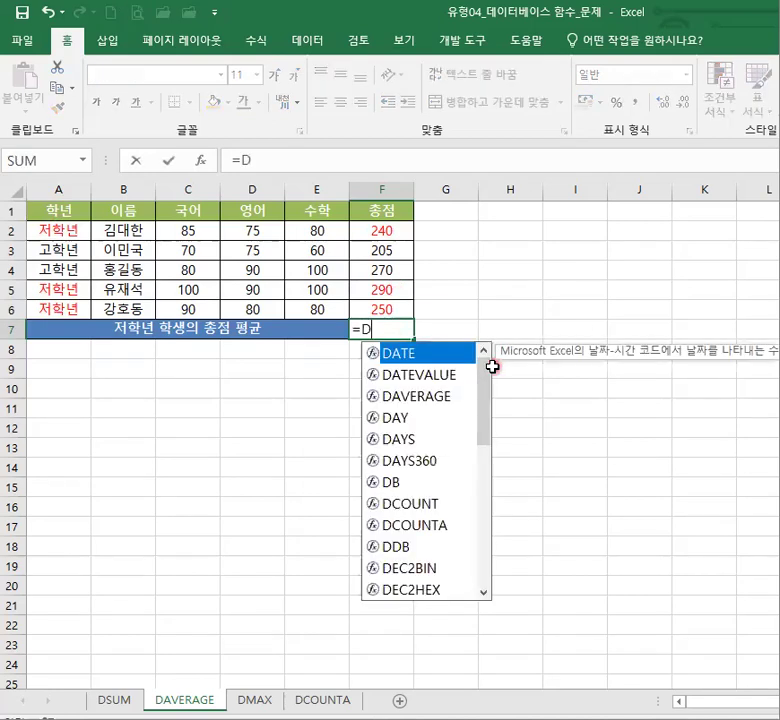
{"action": "left_click", "coordinate": [406, 396]}
{"action": "double_click", "coordinate": [406, 397]}
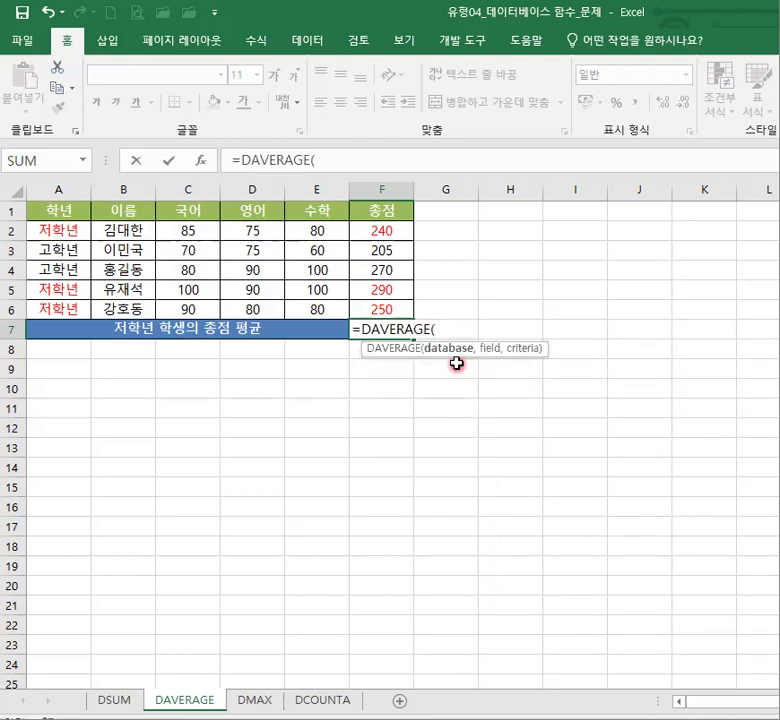
{"action": "left_click_drag", "start_coordinate": [45, 211], "coordinate": [380, 306]}
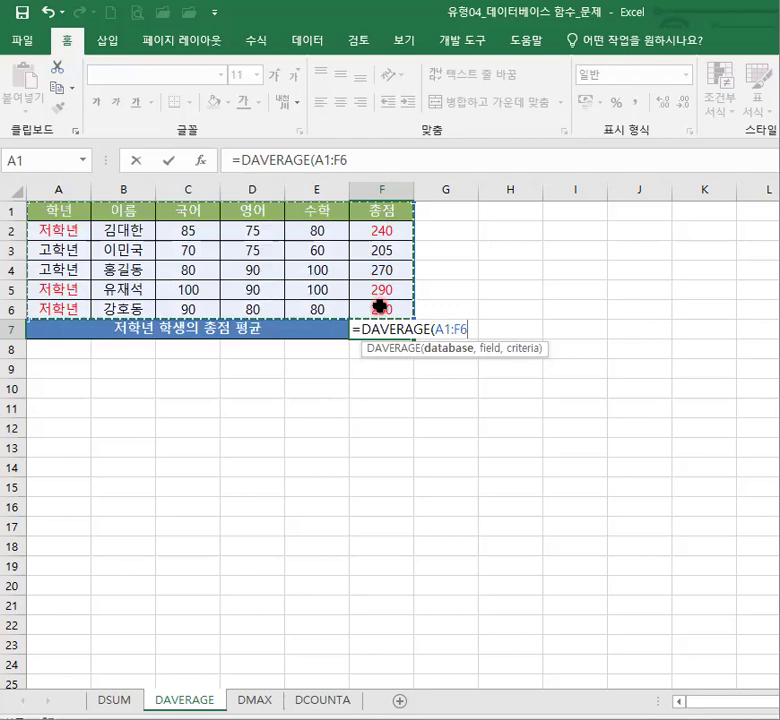
{"action": "type", "text": ","}
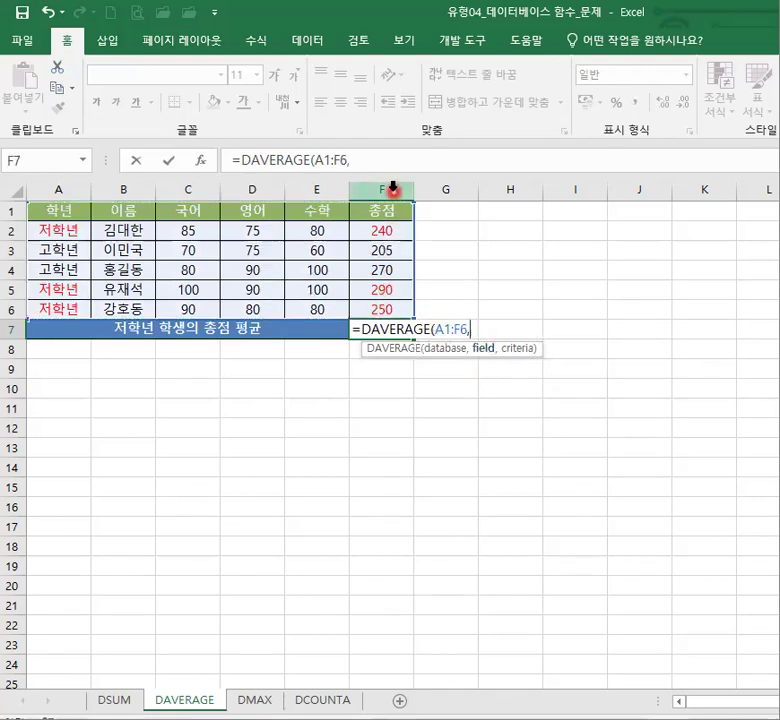
{"action": "left_click", "coordinate": [386, 213]}
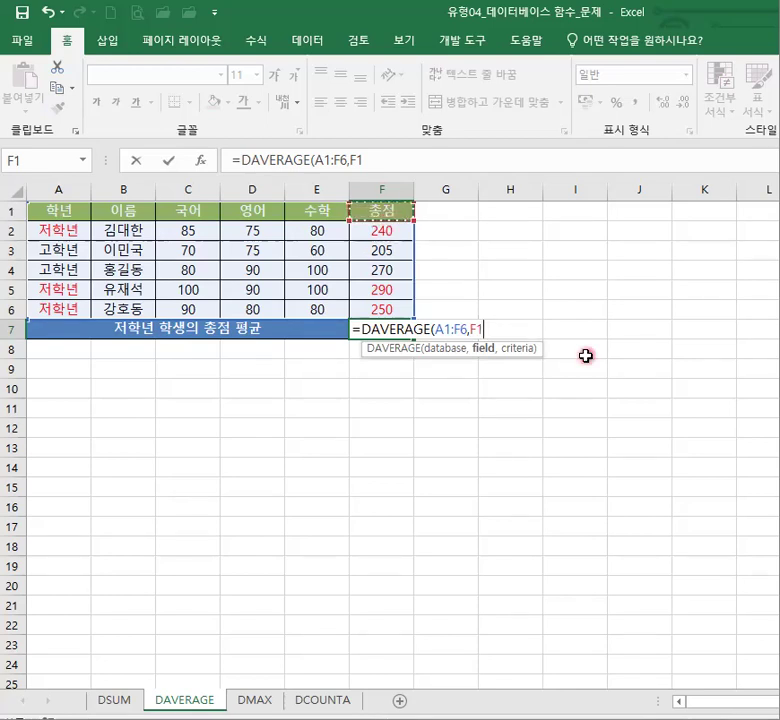
{"action": "type", "text": ","}
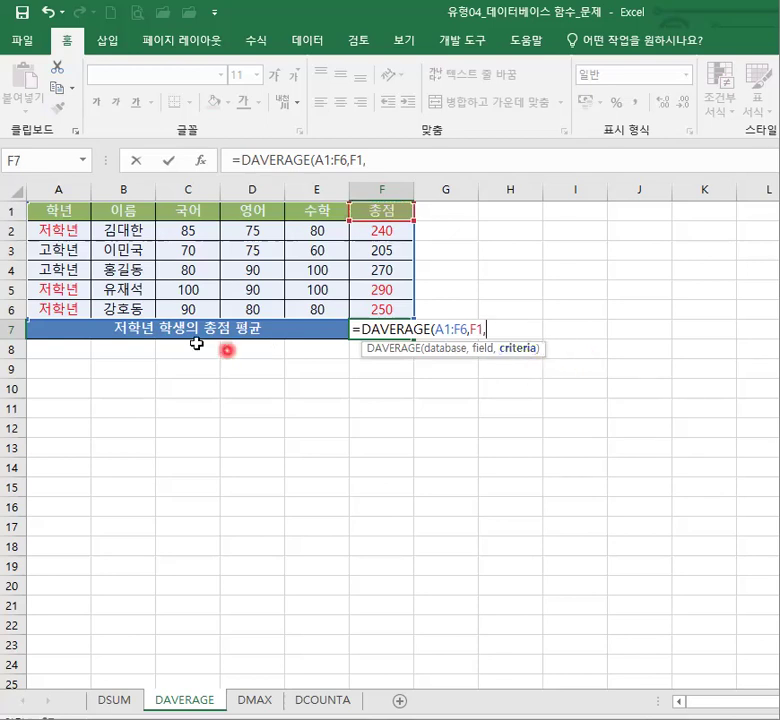
{"action": "left_click_drag", "start_coordinate": [63, 212], "coordinate": [62, 224]}
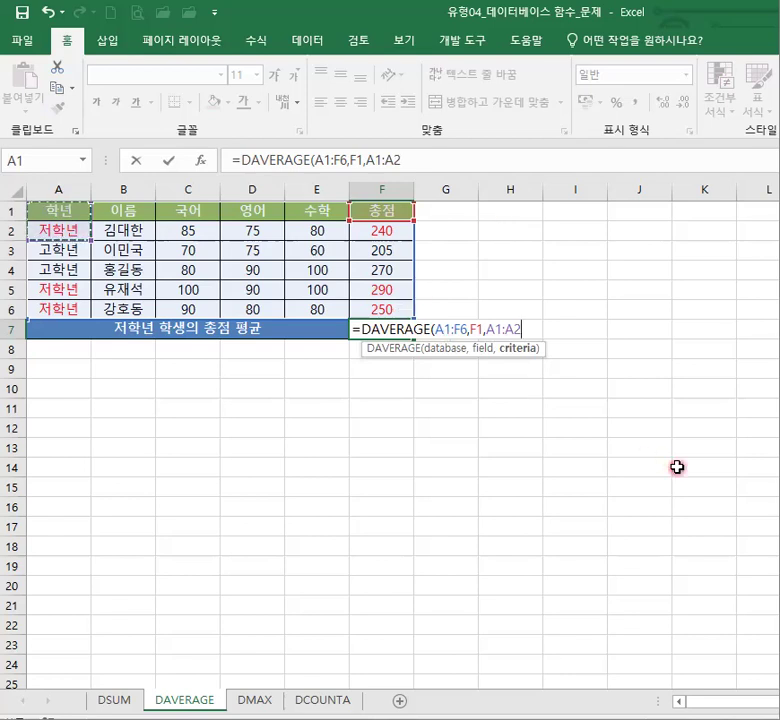
{"action": "key", "text": "Return"}
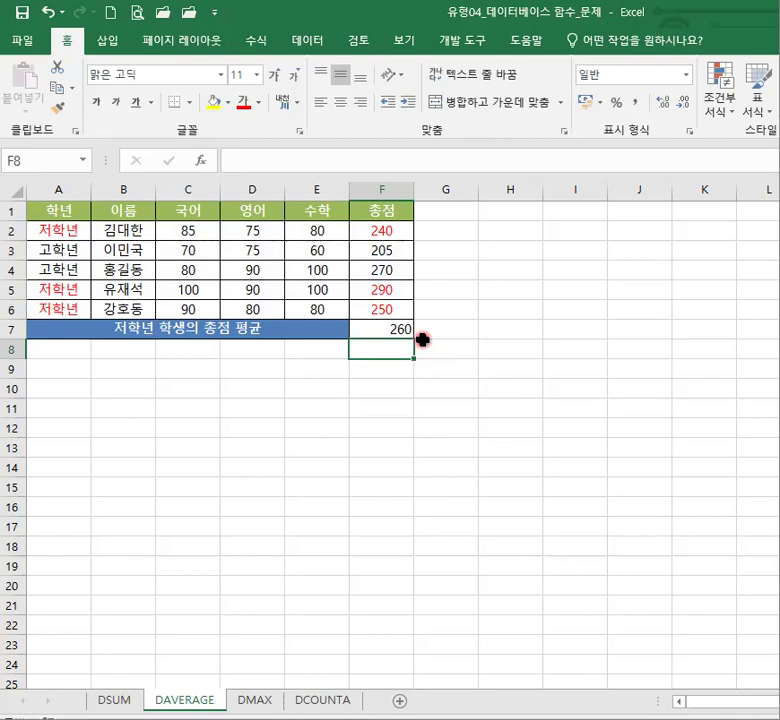
{"action": "left_click", "coordinate": [390, 231]}
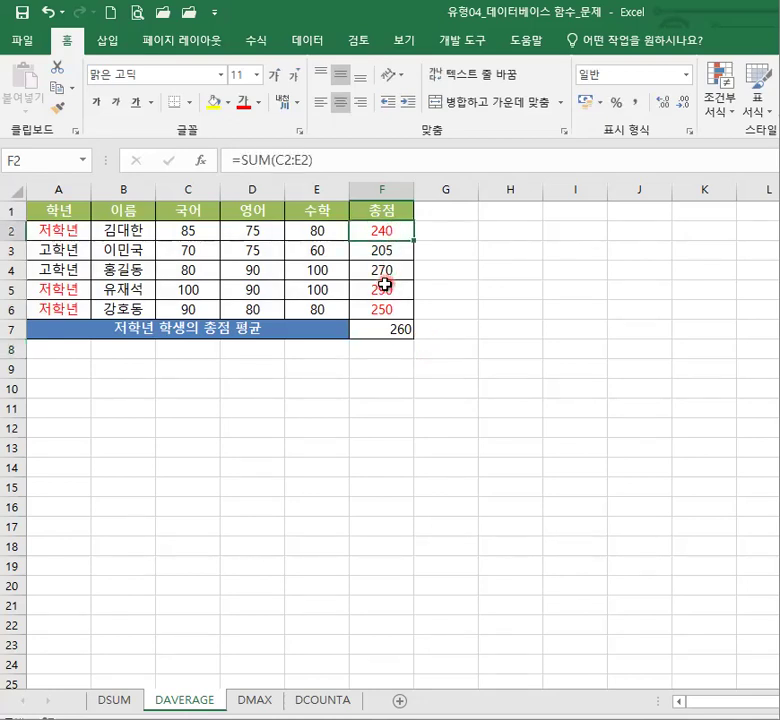
{"action": "left_click", "coordinate": [387, 289]}
{"action": "left_click", "coordinate": [400, 310]}
{"action": "left_click", "coordinate": [405, 332]}
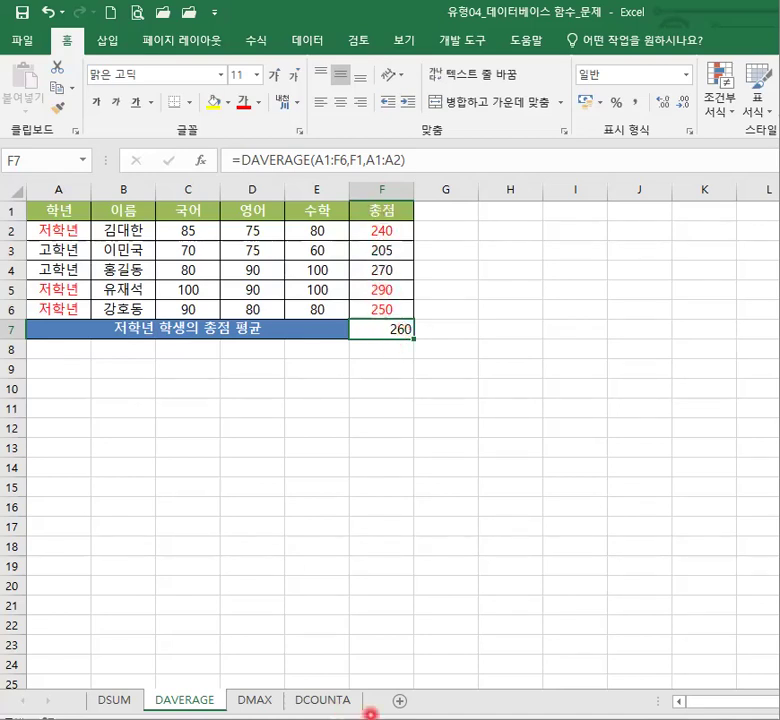
On the DMAX sheet, apply a red font to the 저학년 students' 총점 values in F2, F5 and F6.
{"action": "left_click", "coordinate": [259, 704]}
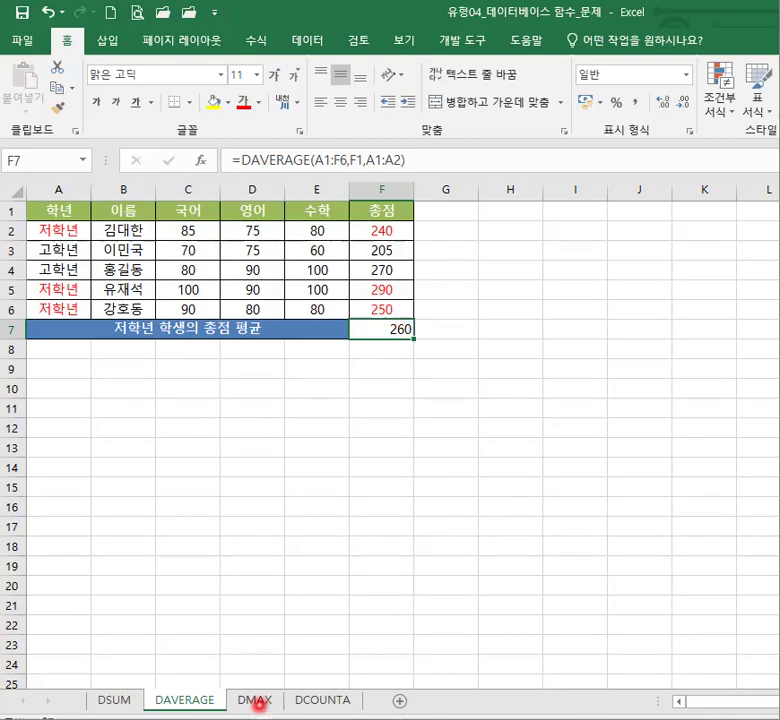
{"action": "left_click", "coordinate": [259, 704]}
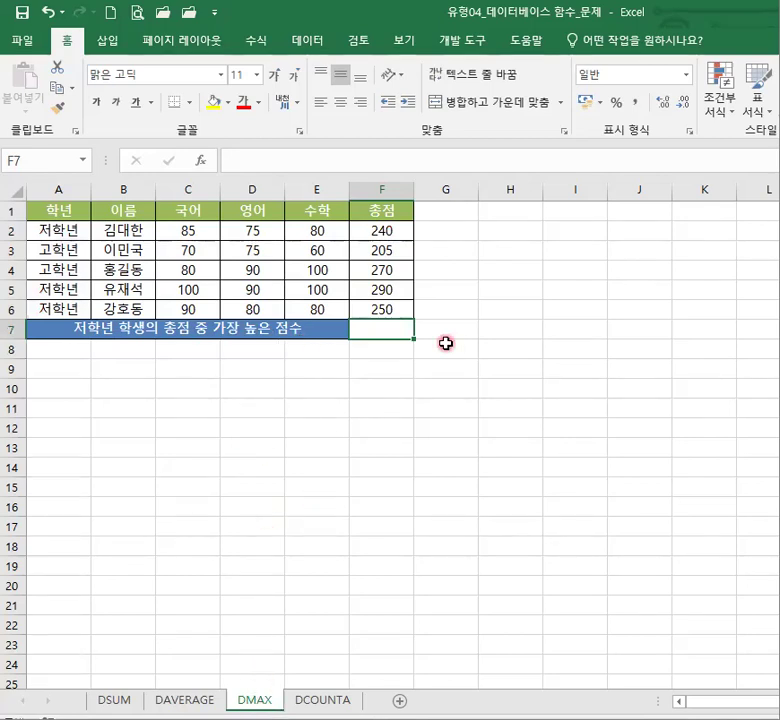
{"action": "left_click", "coordinate": [388, 230]}
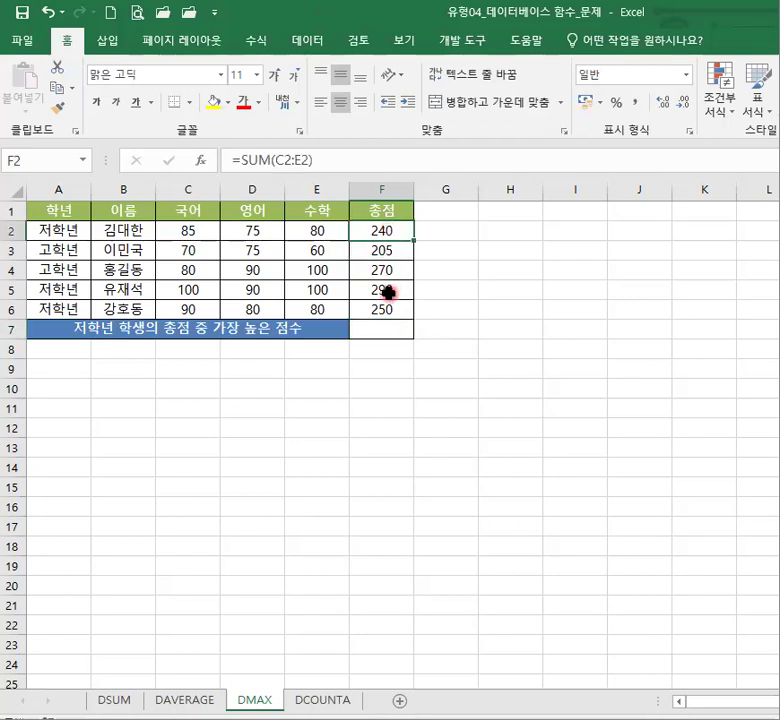
{"action": "left_click_drag", "start_coordinate": [390, 291], "coordinate": [390, 306]}
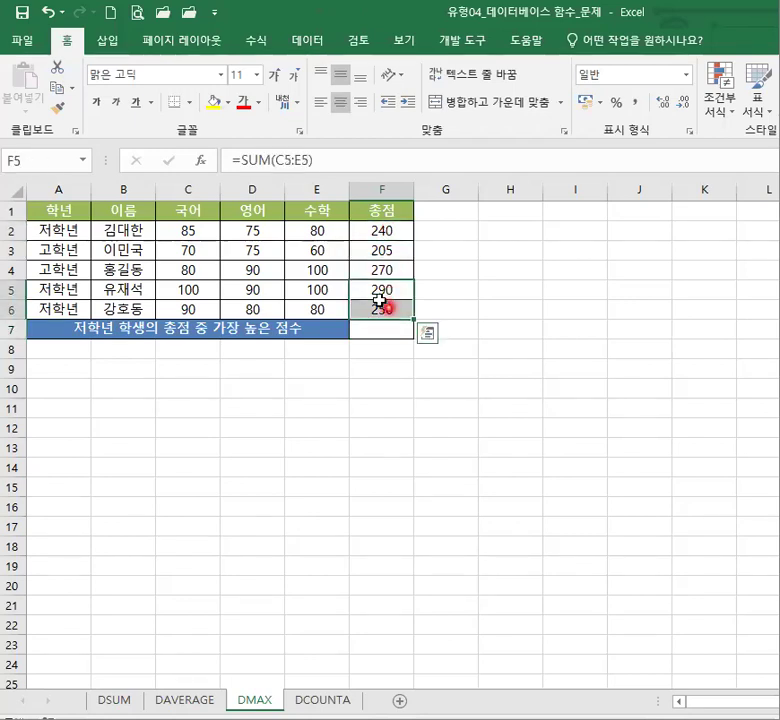
{"action": "left_click", "coordinate": [243, 104]}
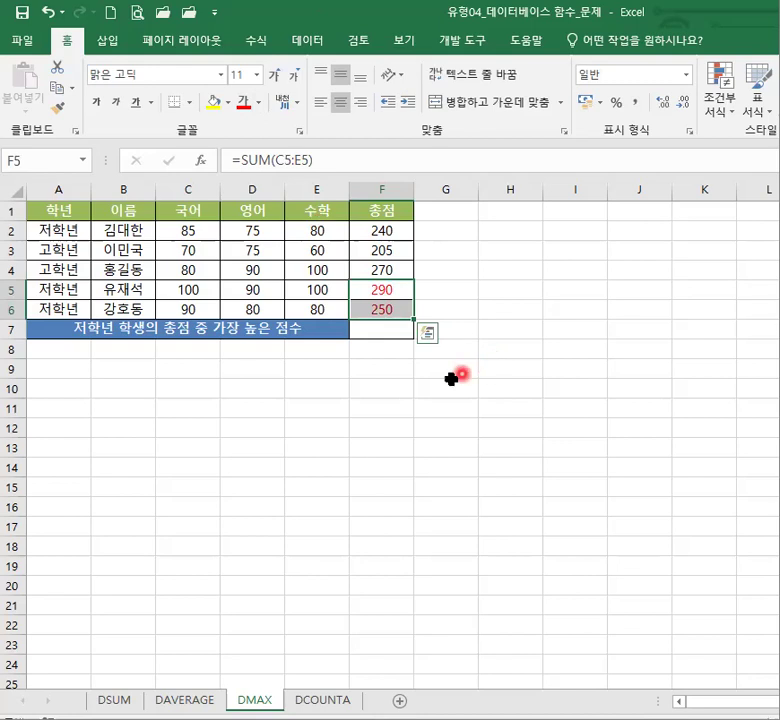
{"action": "left_click", "coordinate": [397, 229]}
{"action": "left_click", "coordinate": [245, 104]}
{"action": "left_click", "coordinate": [404, 385]}
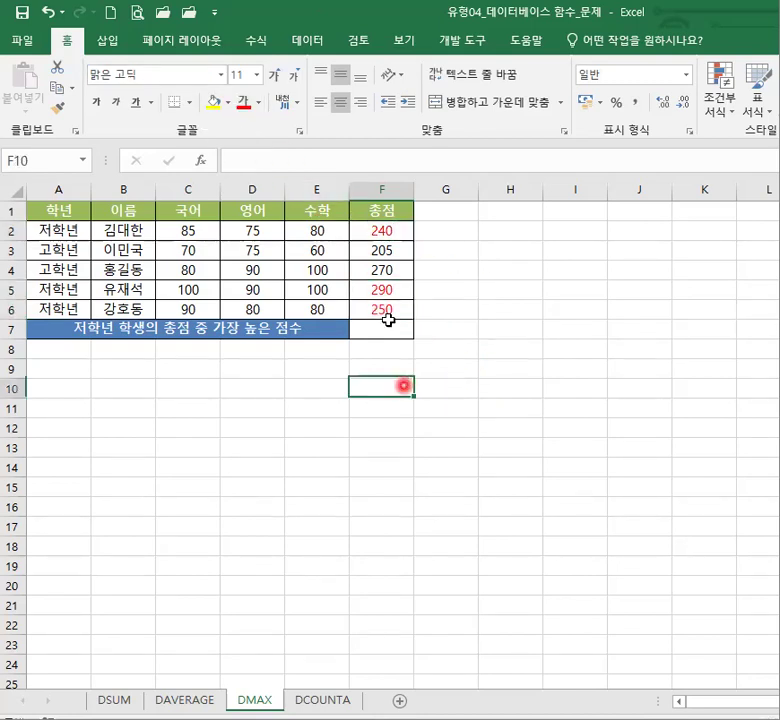
{"action": "left_click", "coordinate": [391, 293]}
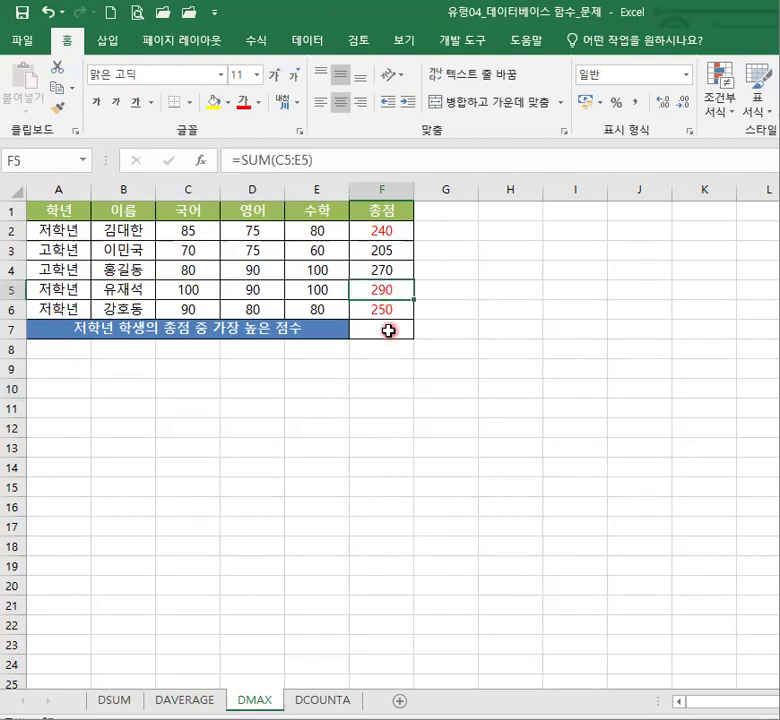
Find the highest 총점 among the 저학년 students in F7 with =DMAX(A1:F6,F1,A1:A2).
{"action": "left_click", "coordinate": [388, 330]}
{"action": "left_click", "coordinate": [388, 330]}
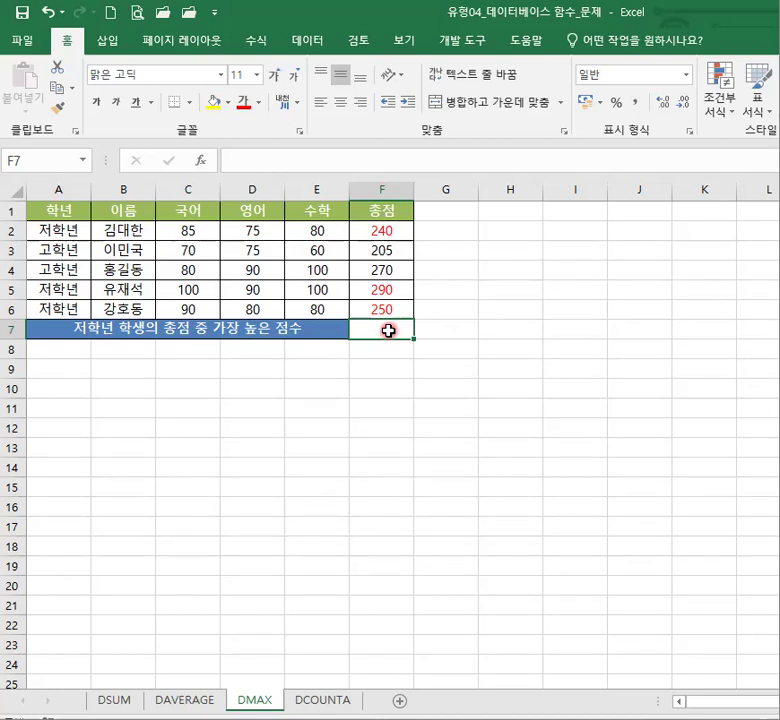
{"action": "left_click", "coordinate": [389, 231]}
{"action": "left_click_drag", "start_coordinate": [389, 286], "coordinate": [393, 305]}
{"action": "left_click", "coordinate": [393, 294]}
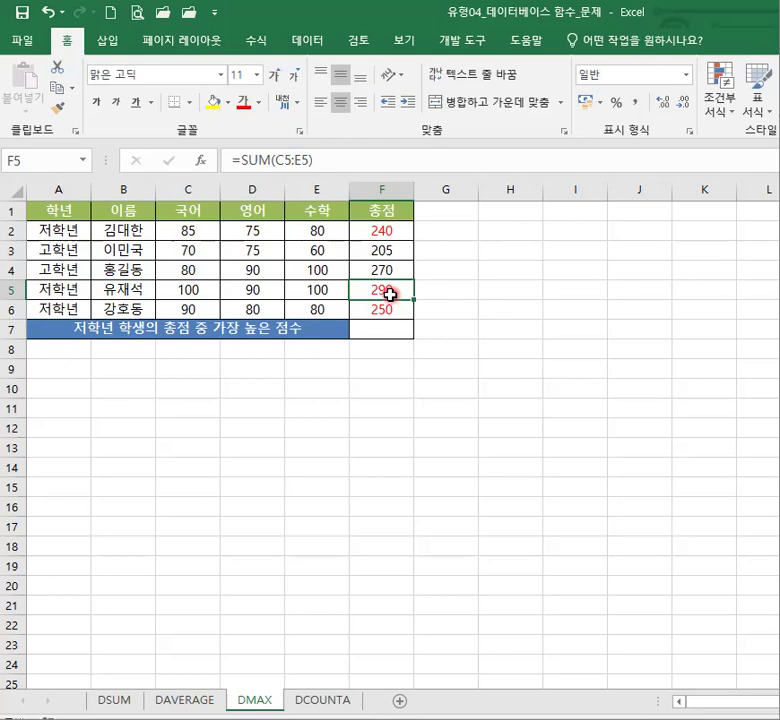
{"action": "left_click", "coordinate": [386, 331]}
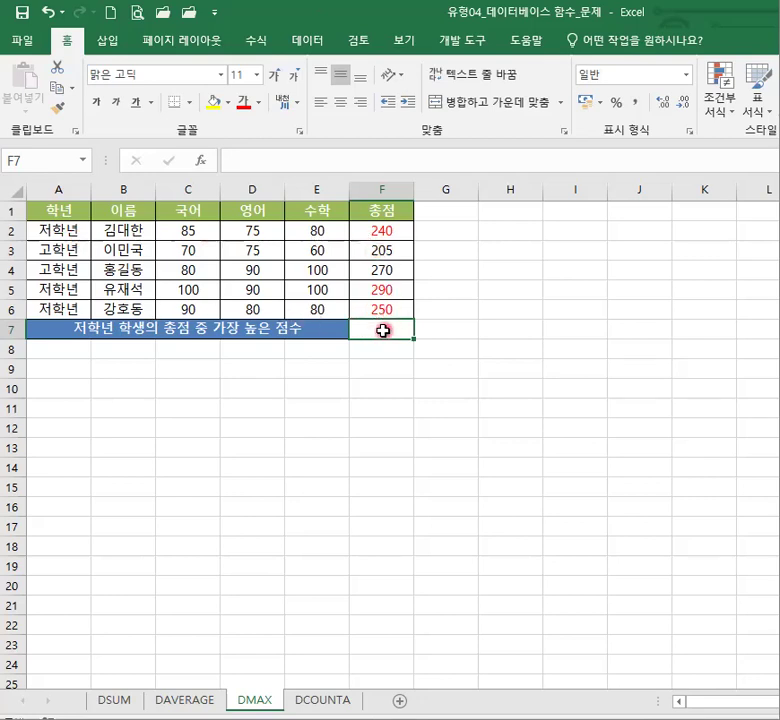
{"action": "left_click", "coordinate": [383, 331]}
{"action": "type", "text": "="}
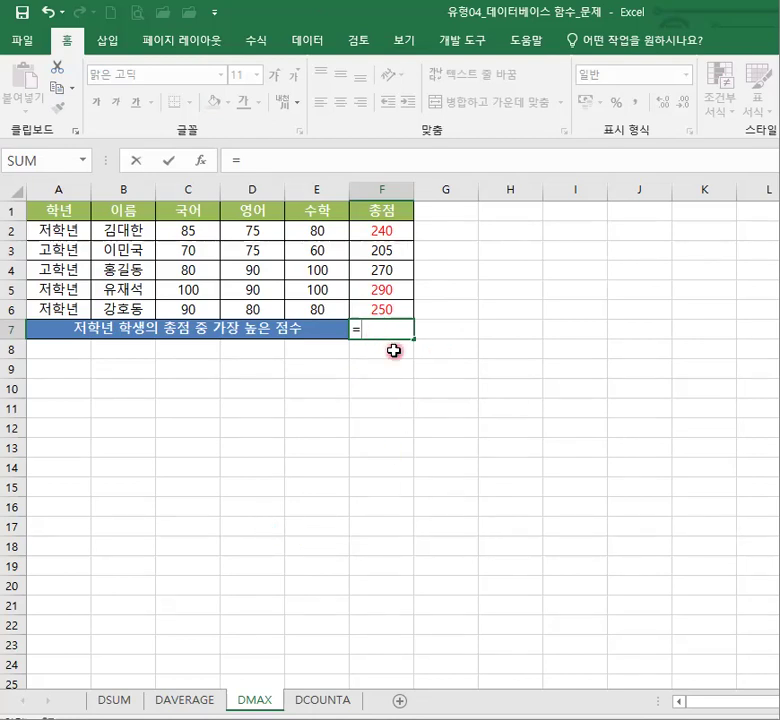
{"action": "type", "text": "DM"}
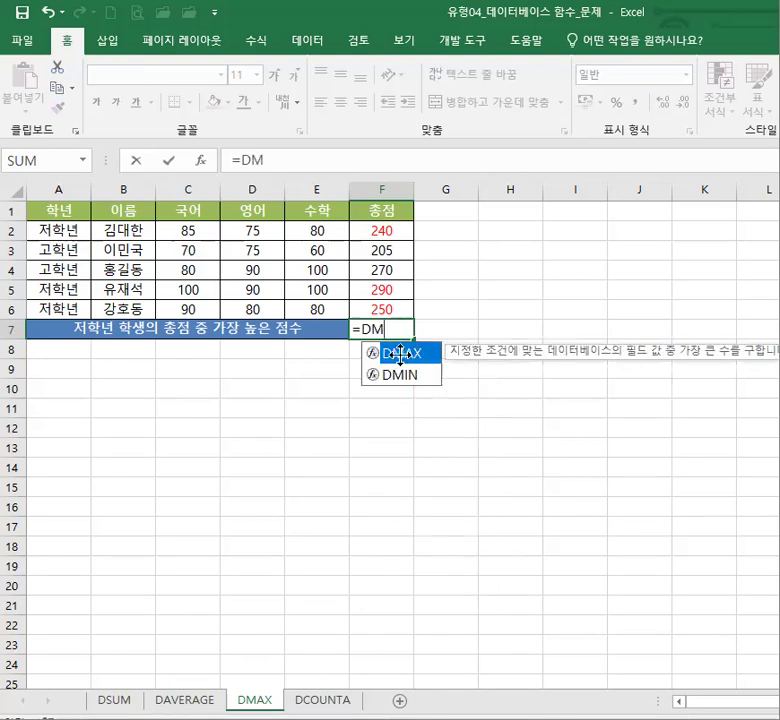
{"action": "double_click", "coordinate": [395, 355]}
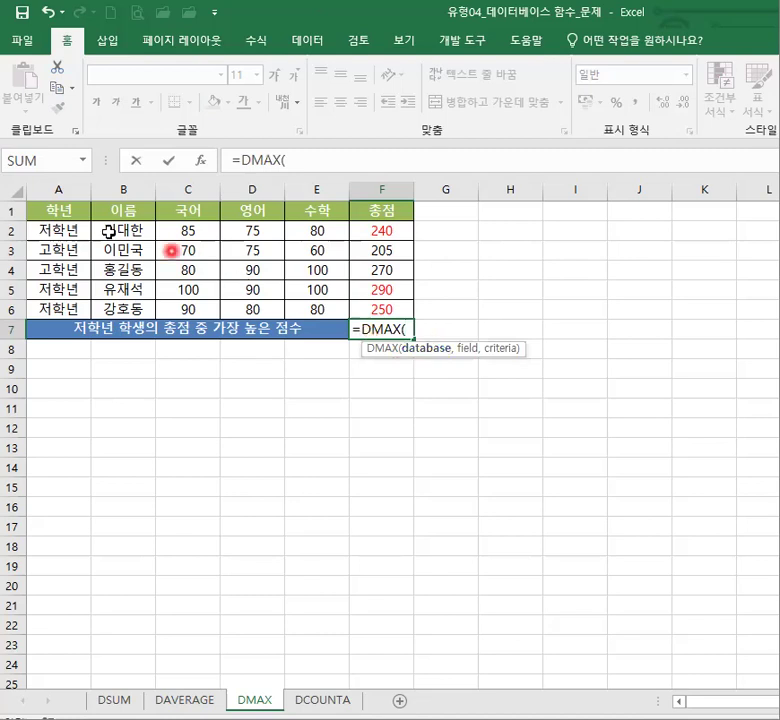
{"action": "left_click_drag", "start_coordinate": [61, 212], "coordinate": [387, 310]}
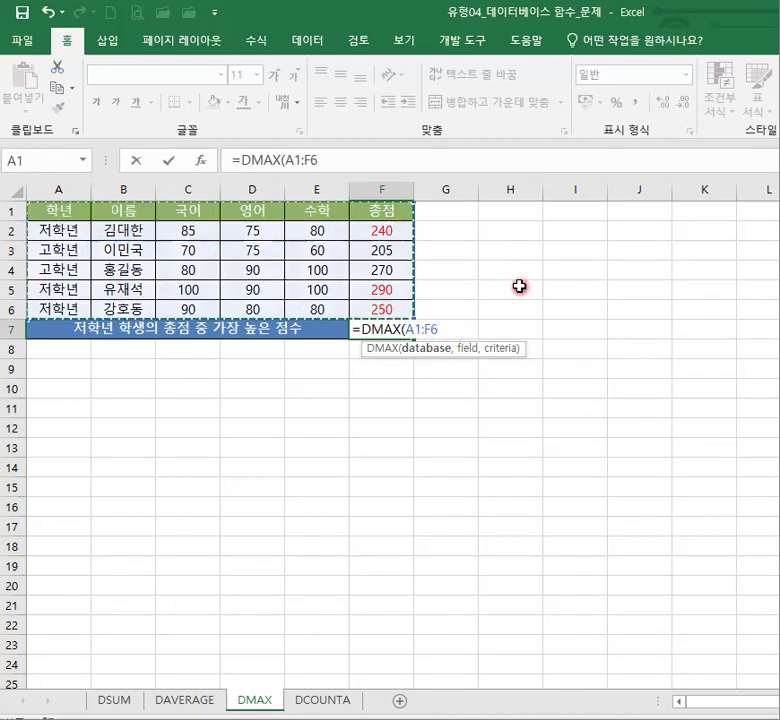
{"action": "type", "text": ","}
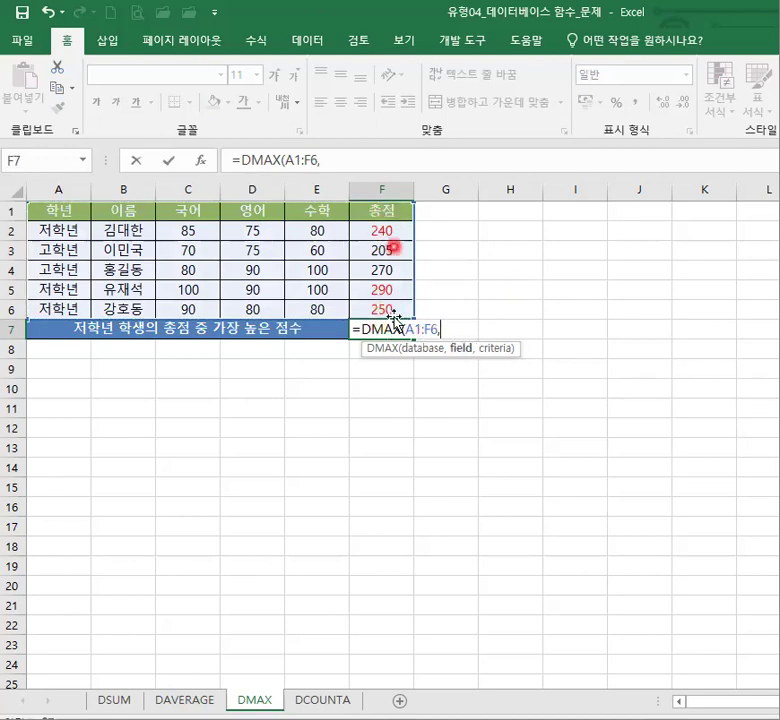
{"action": "left_click", "coordinate": [386, 213]}
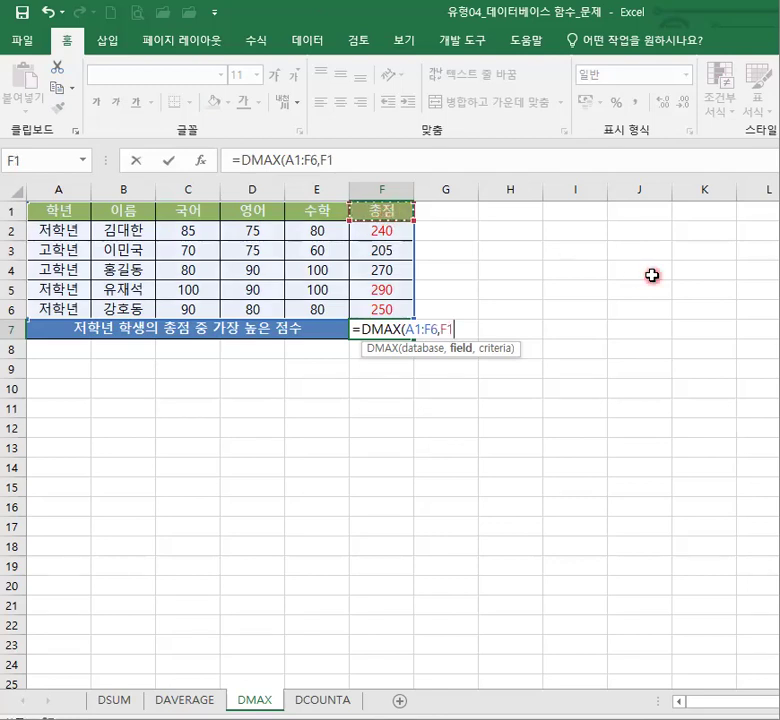
{"action": "type", "text": ","}
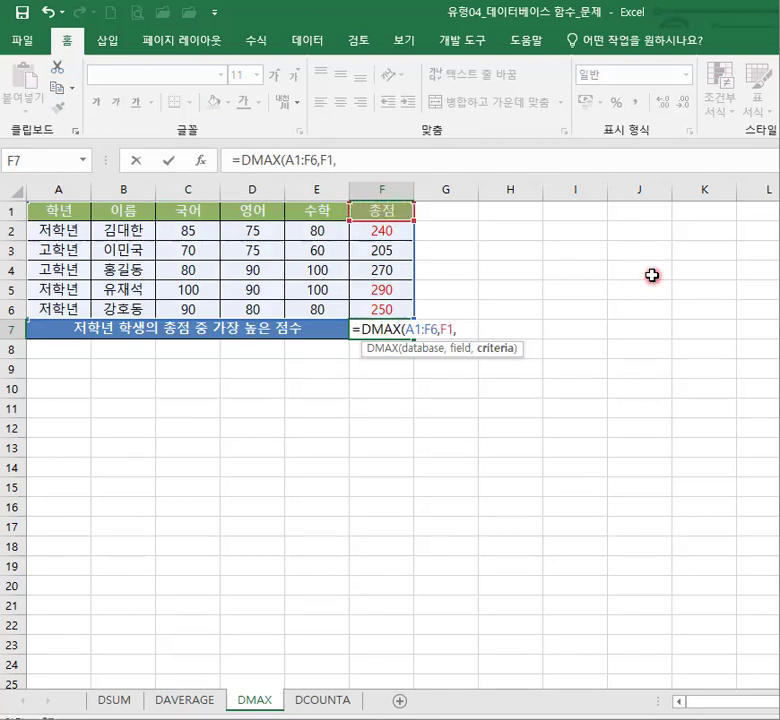
{"action": "left_click_drag", "start_coordinate": [63, 215], "coordinate": [65, 228]}
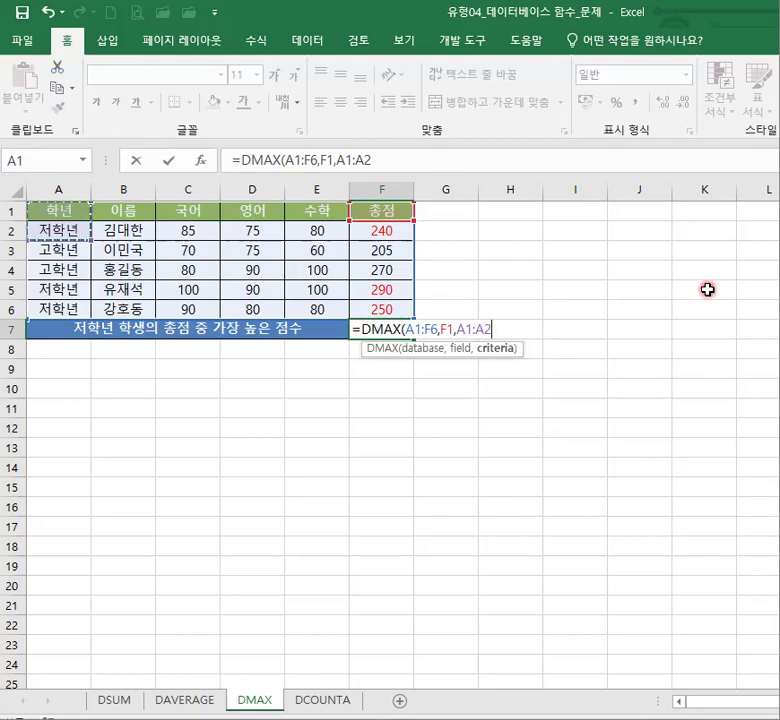
{"action": "key", "text": "Return"}
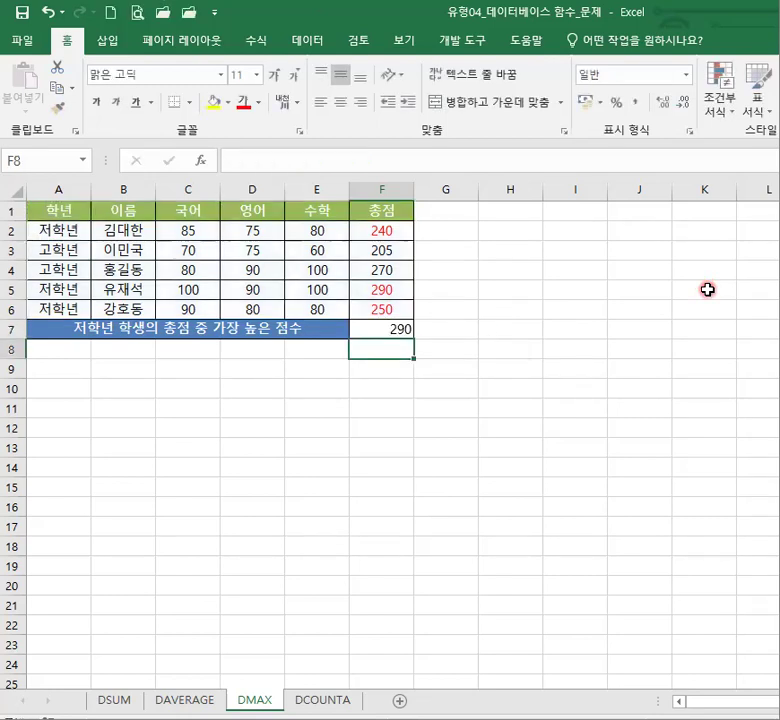
Replace the field argument of the DMAX formula in F7 with column number 6.
{"action": "left_click", "coordinate": [386, 330]}
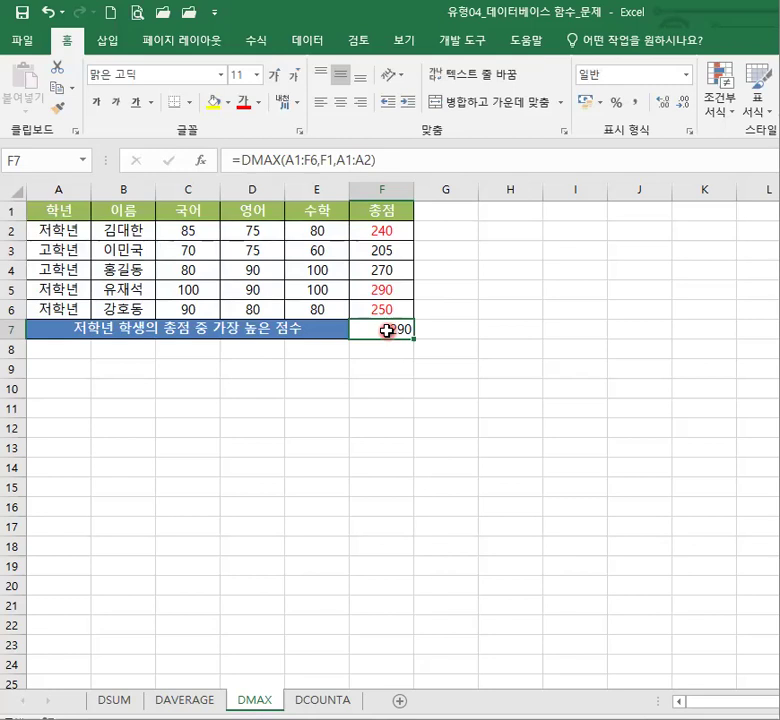
{"action": "double_click", "coordinate": [386, 330]}
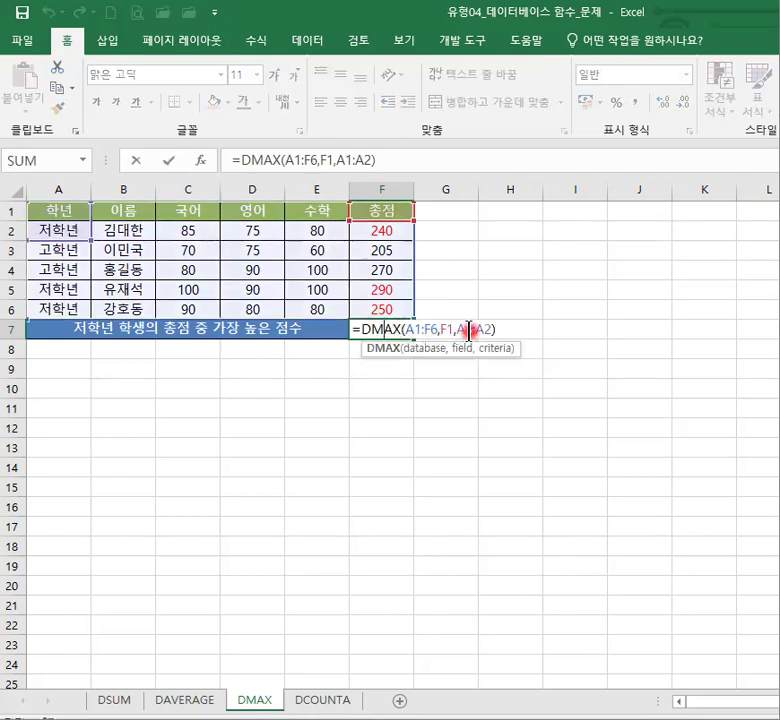
{"action": "left_click", "coordinate": [469, 330]}
{"action": "left_click", "coordinate": [458, 328]}
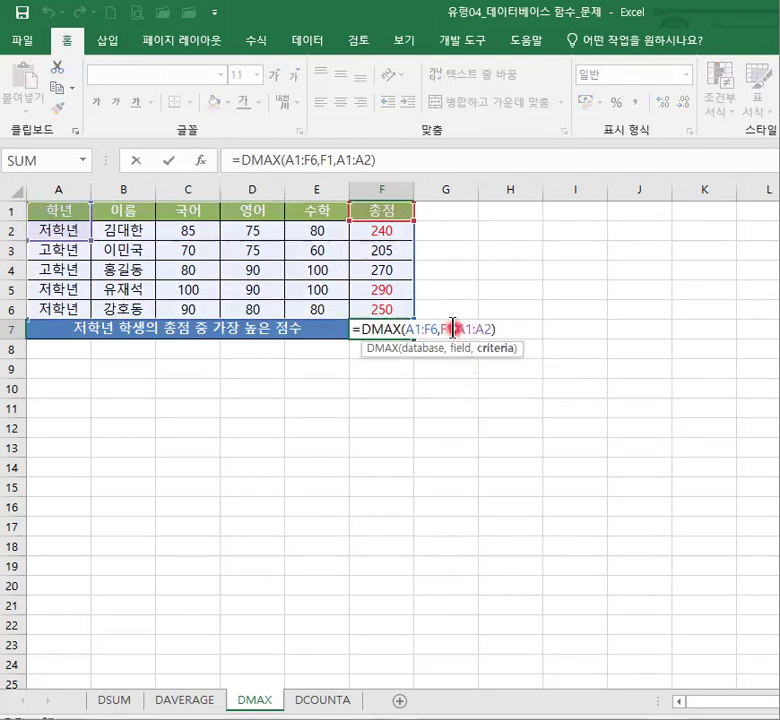
{"action": "key", "text": "BackSpace"}
{"action": "key", "text": "BackSpace"}
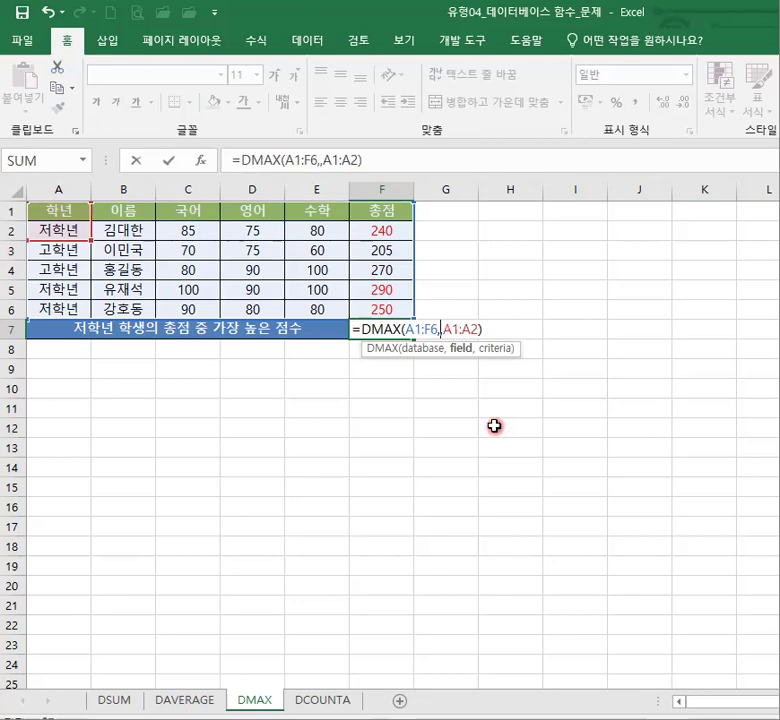
{"action": "type", "text": "6"}
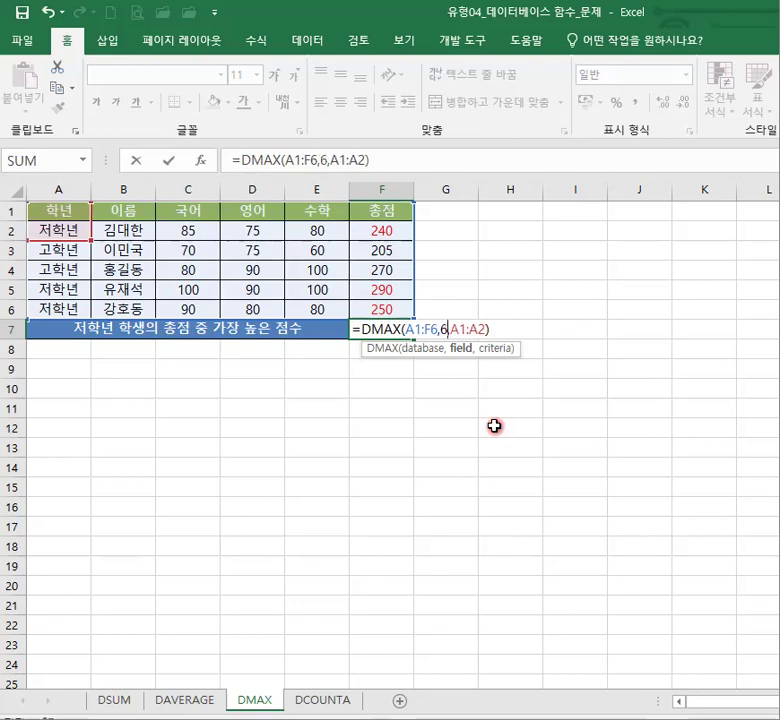
{"action": "key", "text": "Return"}
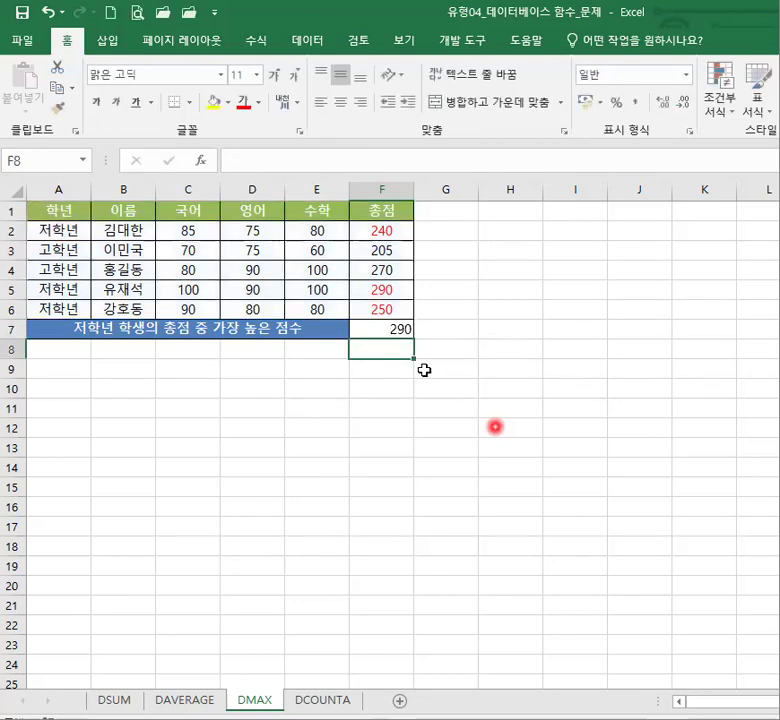
Switch the field argument of the DMAX formula in F7 to the 총점 header F1 and back to 6.
{"action": "left_click", "coordinate": [393, 331]}
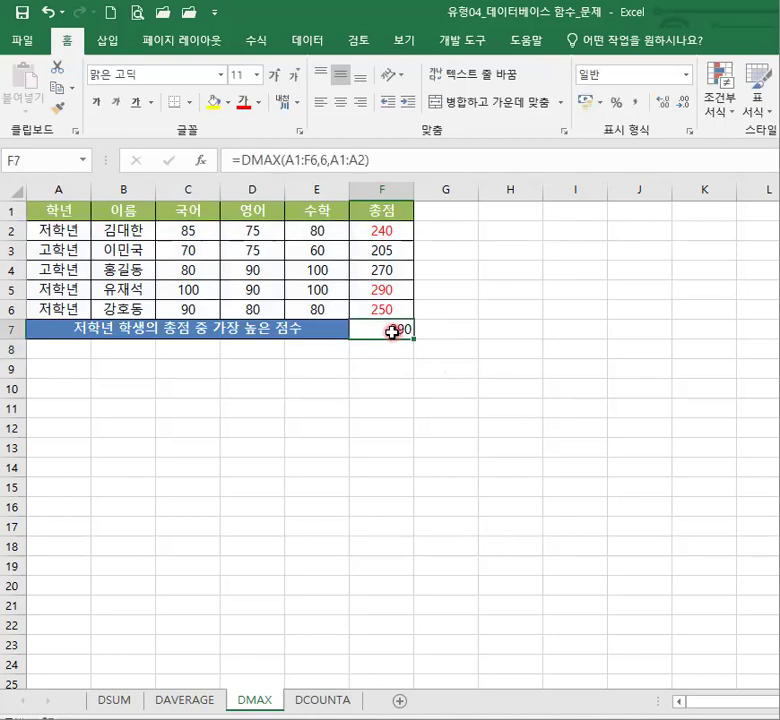
{"action": "double_click", "coordinate": [393, 332]}
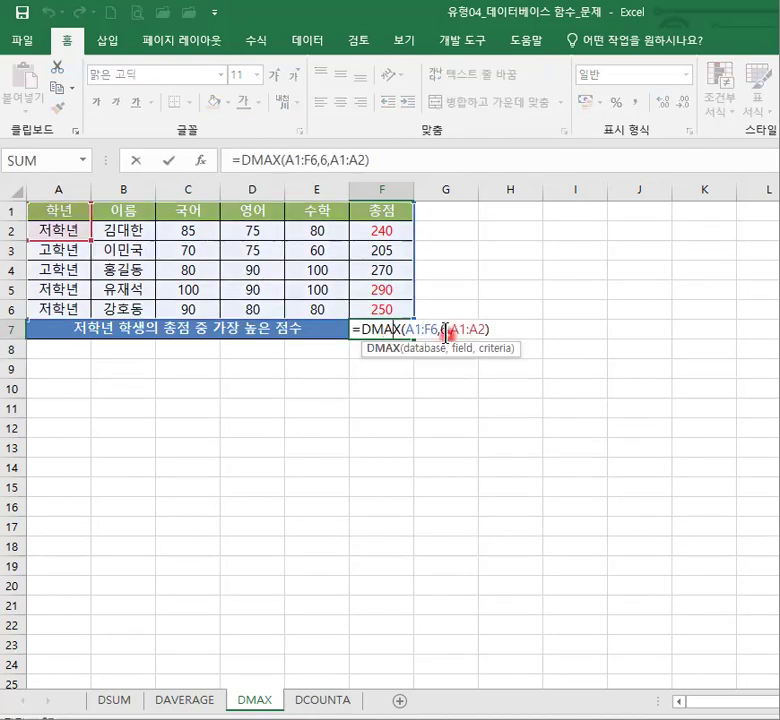
{"action": "left_click", "coordinate": [383, 212]}
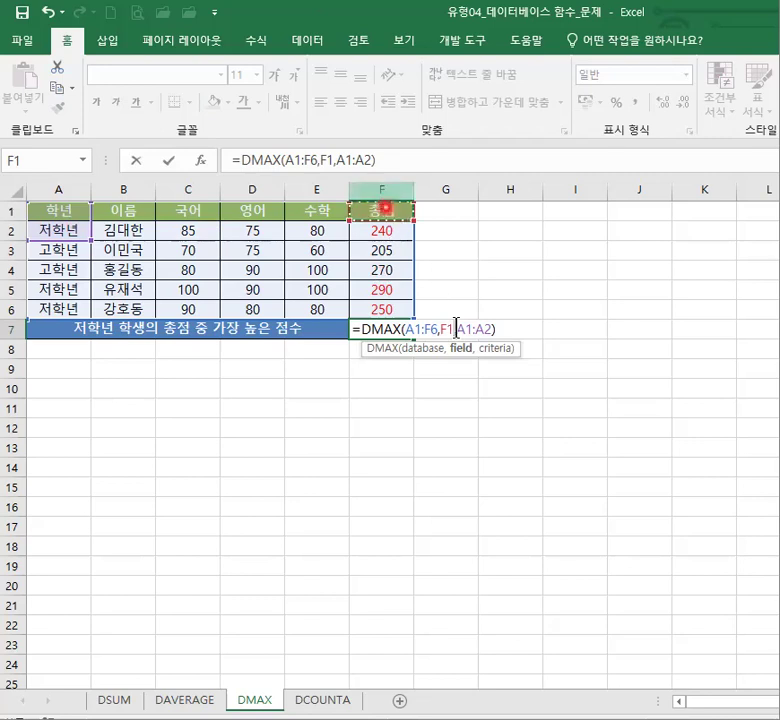
{"action": "key", "text": "BackSpace"}
{"action": "key", "text": "BackSpace"}
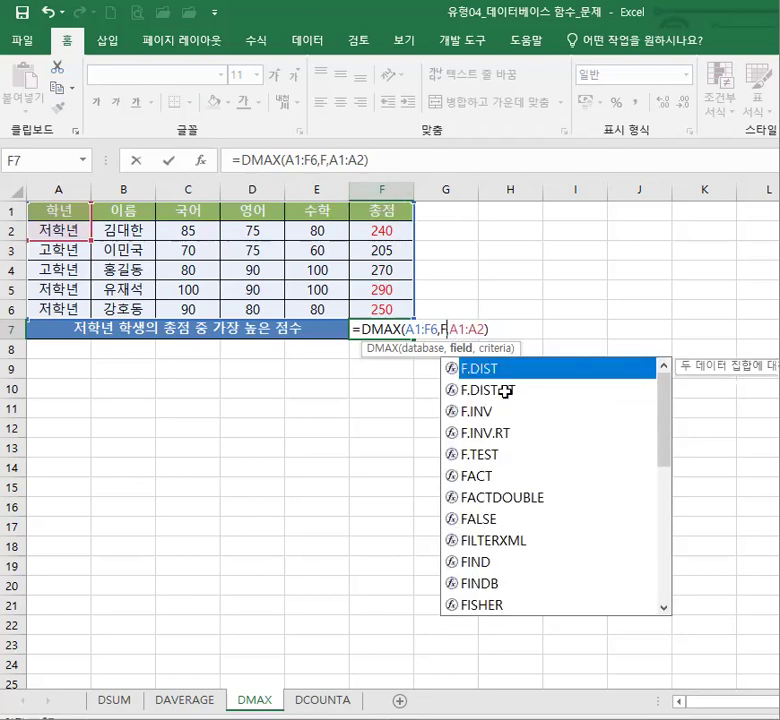
{"action": "type", "text": "6"}
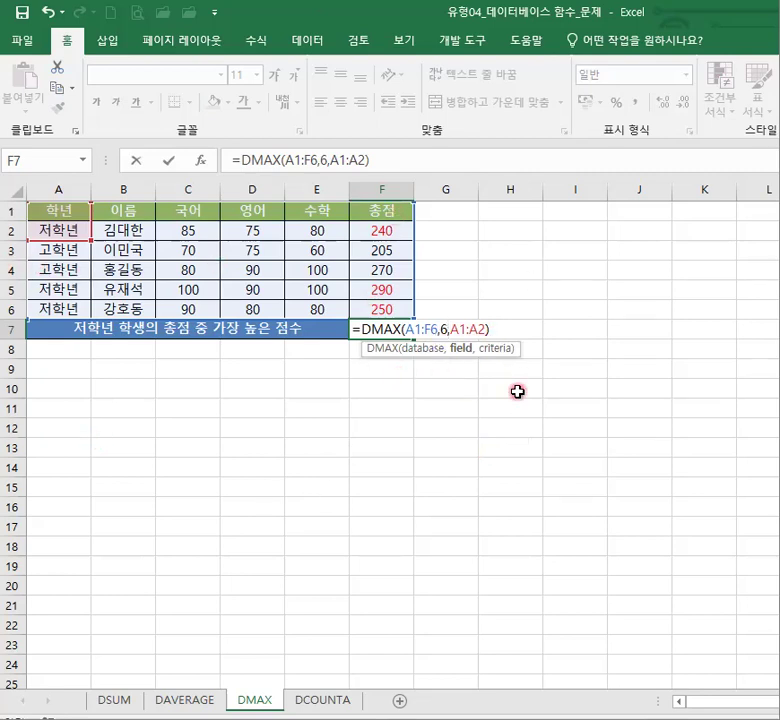
{"action": "key", "text": "Return"}
{"action": "left_click", "coordinate": [395, 330]}
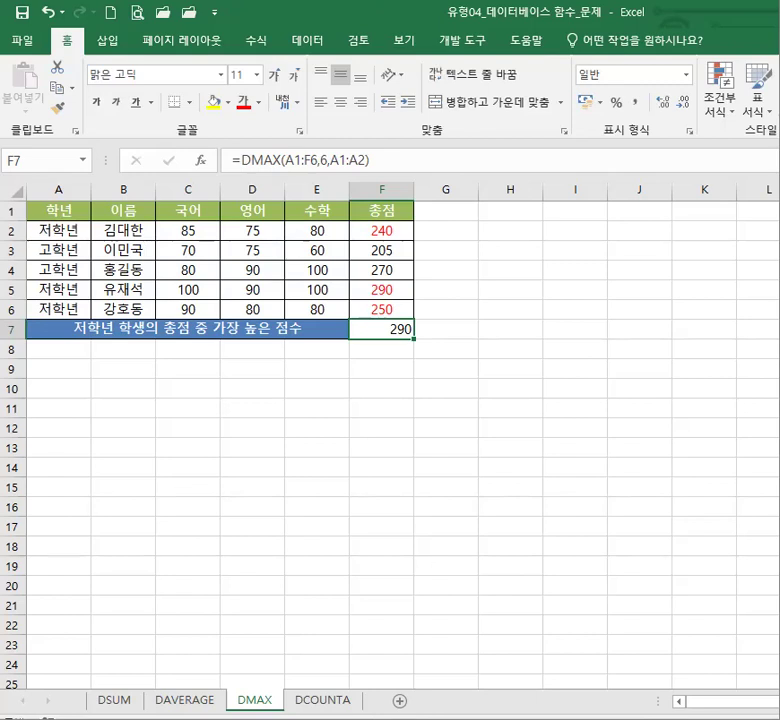
On the DCOUNTA sheet, apply a red font to the 저학년 students' 우수 entries in G5:G6.
{"action": "left_click", "coordinate": [322, 700]}
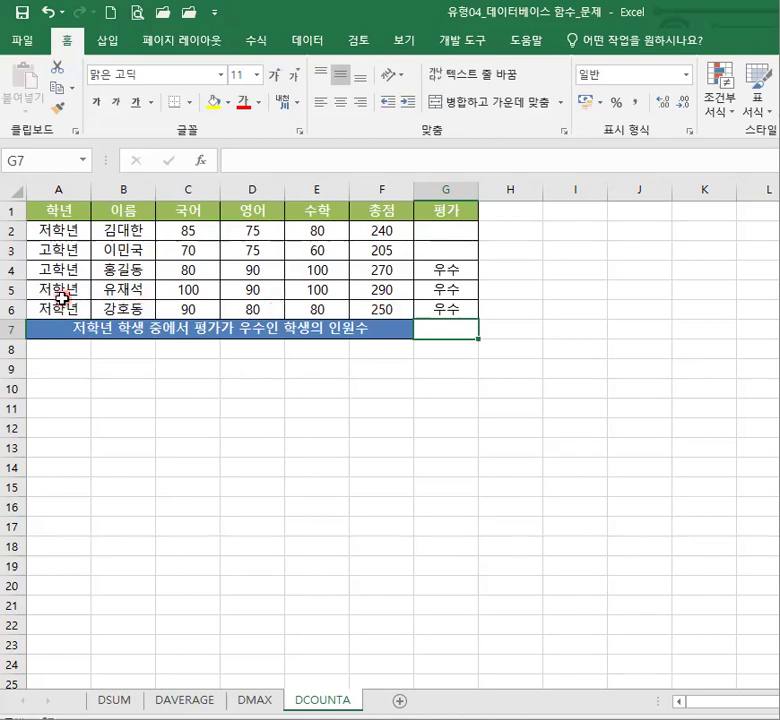
{"action": "left_click_drag", "start_coordinate": [449, 292], "coordinate": [447, 305]}
{"action": "left_click", "coordinate": [244, 102]}
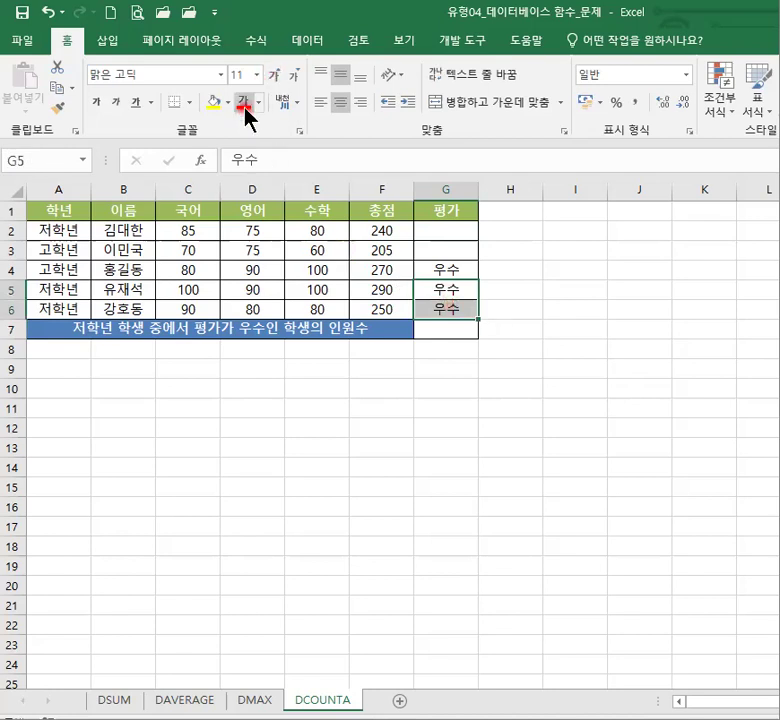
Count the 저학년 students rated 우수 in G7 with =DCOUNTA(A1:G6,G1,A1:A2).
{"action": "left_click", "coordinate": [456, 336]}
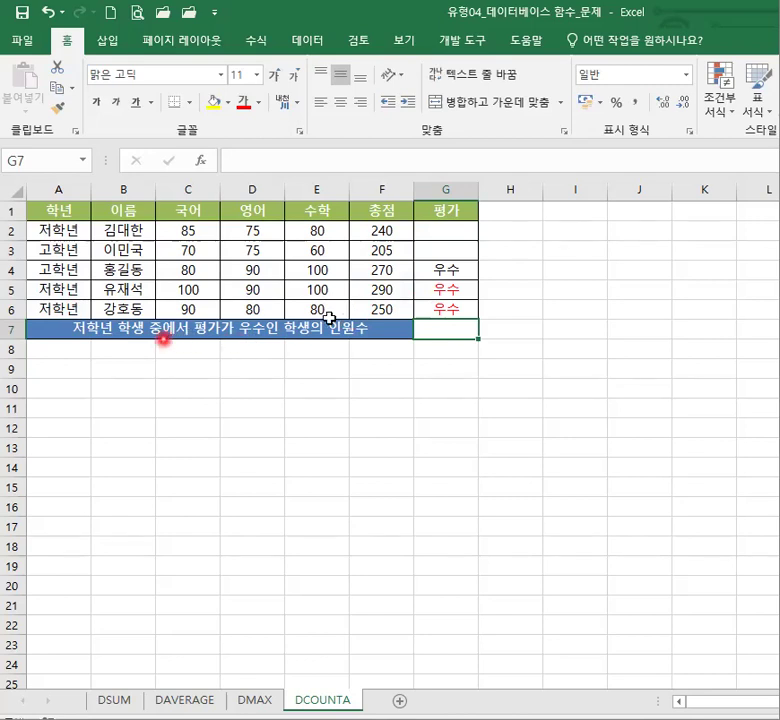
{"action": "left_click", "coordinate": [456, 331]}
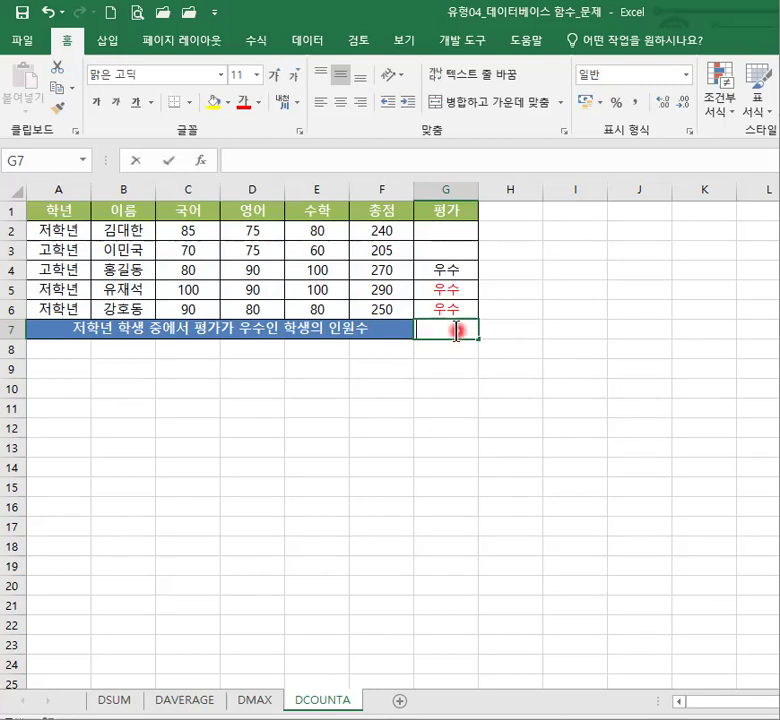
{"action": "type", "text": "="}
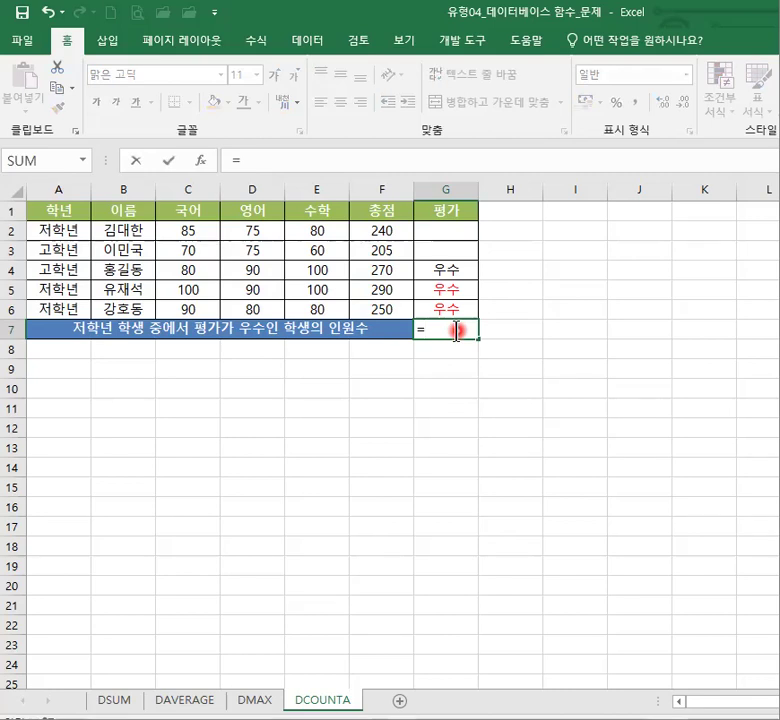
{"action": "type", "text": "DC"}
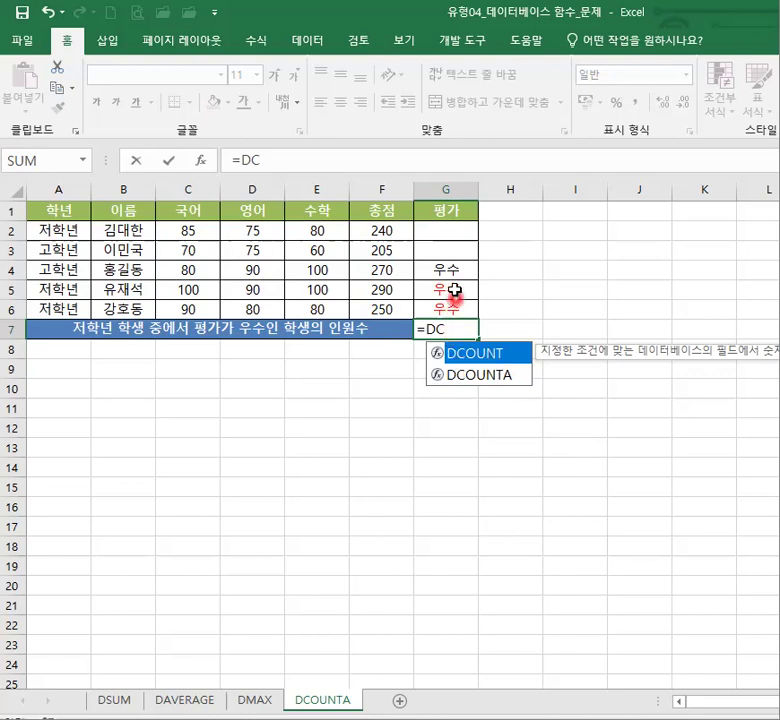
{"action": "double_click", "coordinate": [488, 380]}
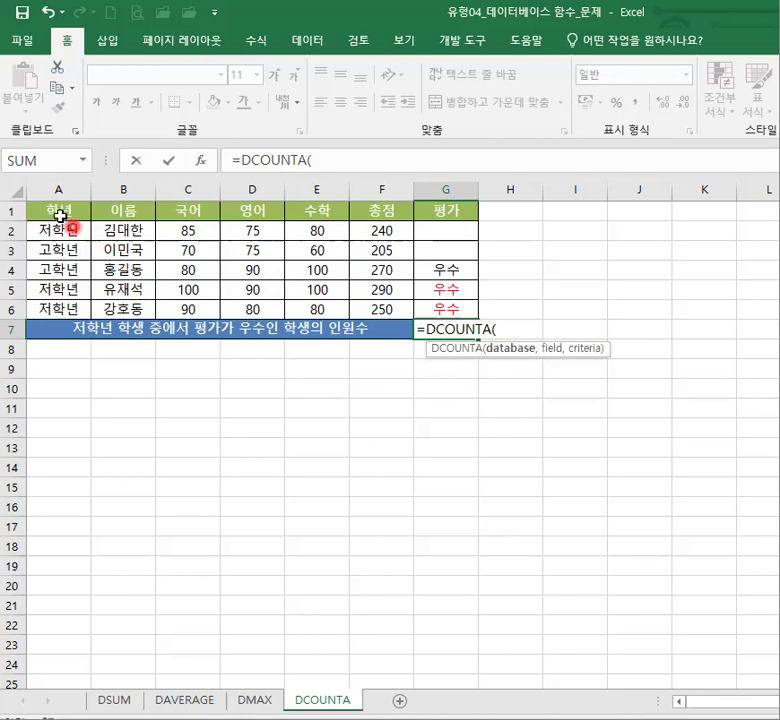
{"action": "left_click_drag", "start_coordinate": [55, 211], "coordinate": [443, 308]}
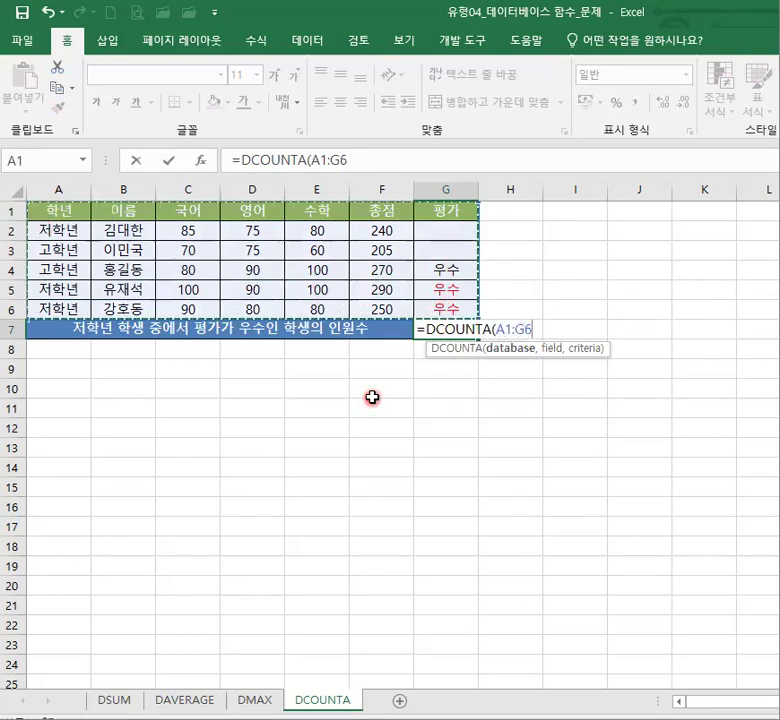
{"action": "type", "text": ","}
{"action": "left_click", "coordinate": [444, 213]}
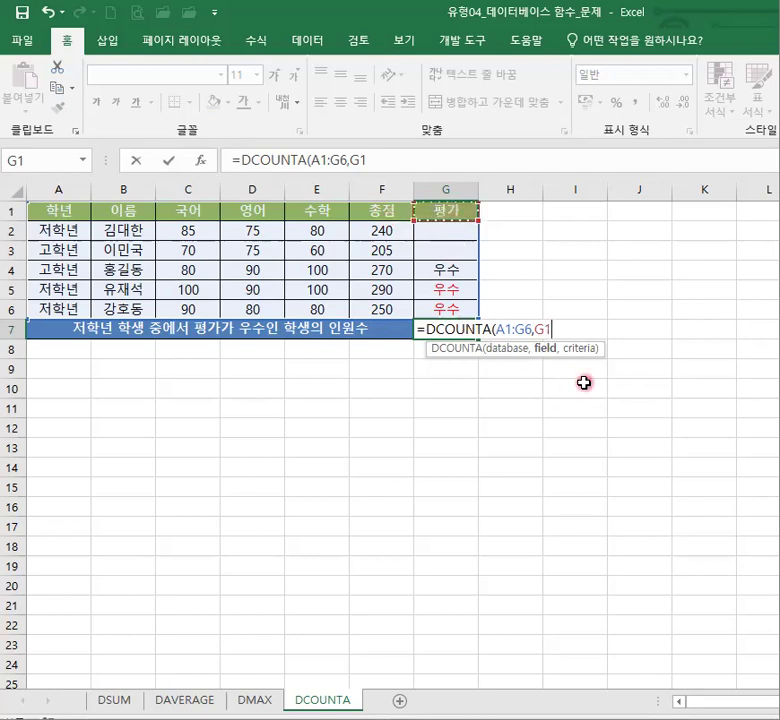
{"action": "type", "text": ","}
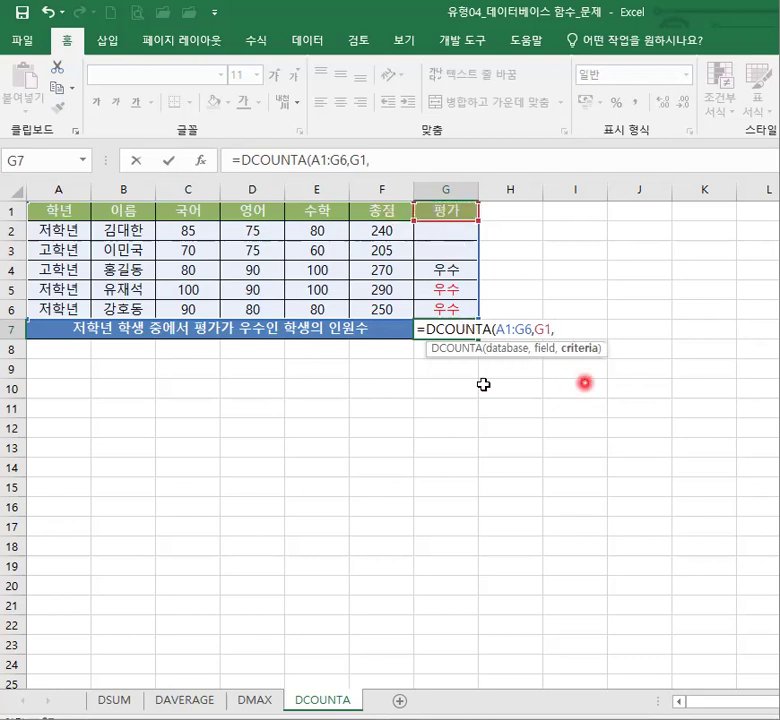
{"action": "left_click_drag", "start_coordinate": [62, 219], "coordinate": [61, 230]}
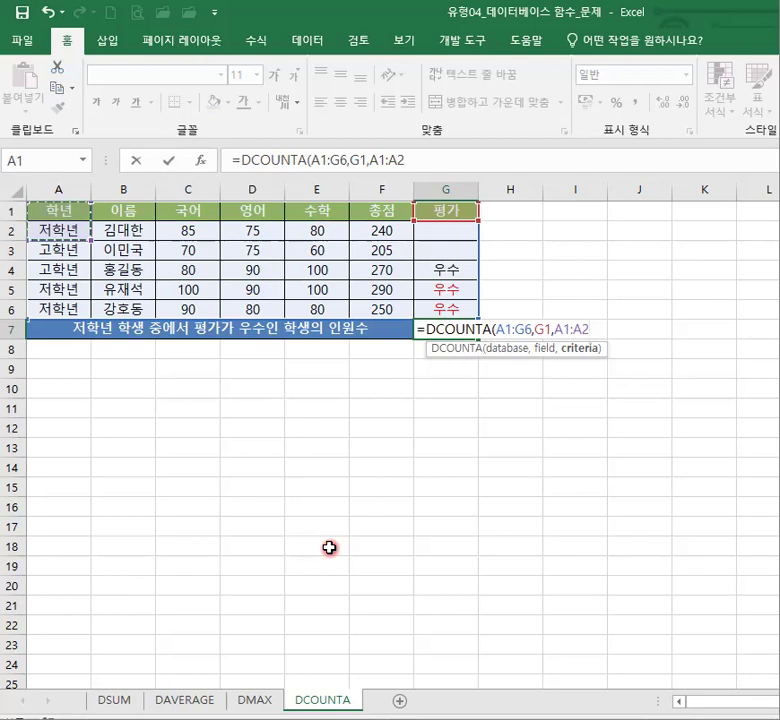
{"action": "key", "text": "Return"}
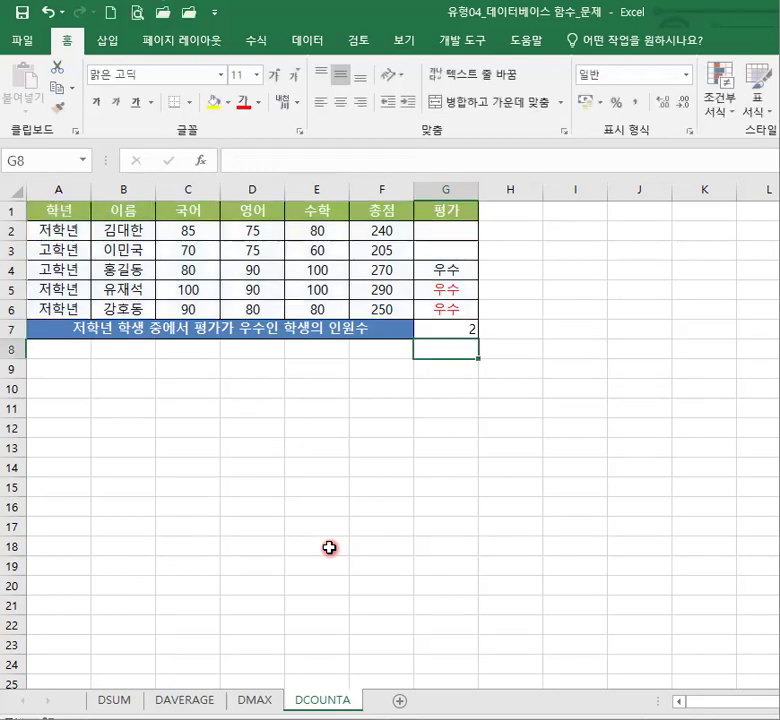
{"action": "left_click", "coordinate": [446, 330]}
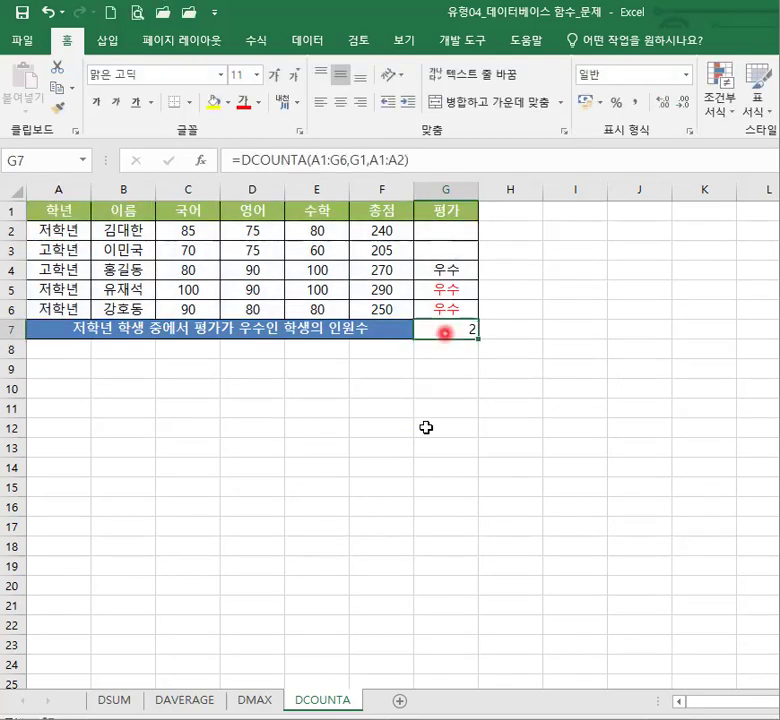